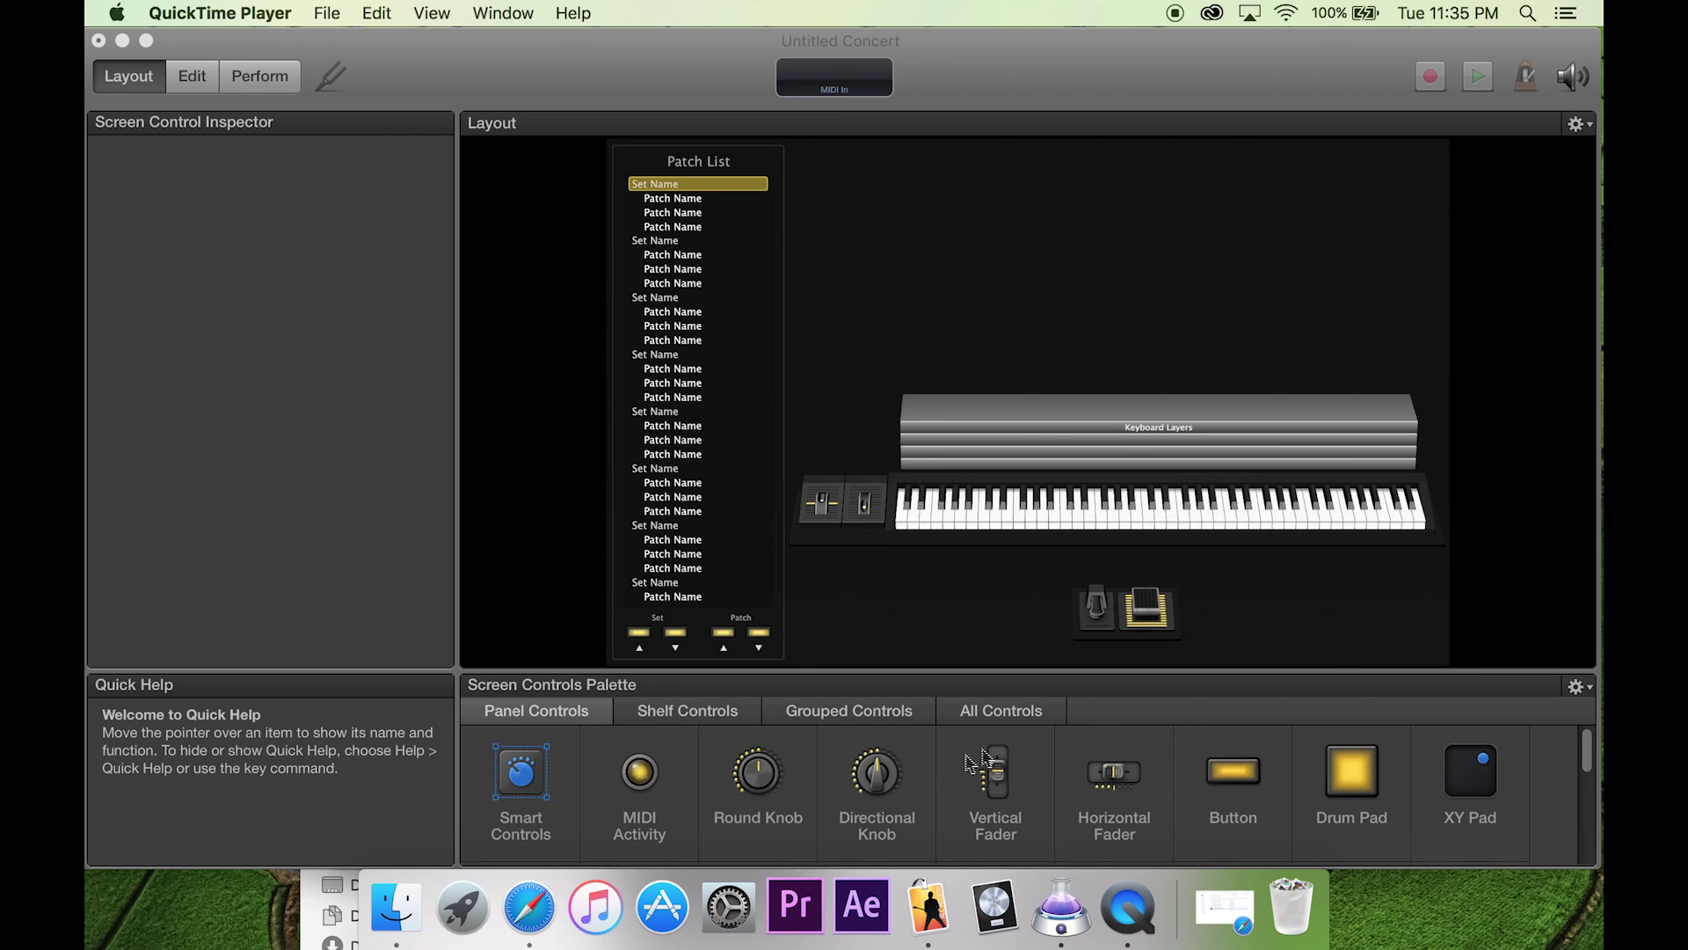
Browse the palette's Shelf, Panel and Grouped Controls tabs, ending on groups like 9 Buttons.
{"action": "scroll", "coordinate": [983, 762], "scroll_direction": "down", "scroll_amount": 3}
{"action": "left_click", "coordinate": [723, 726]}
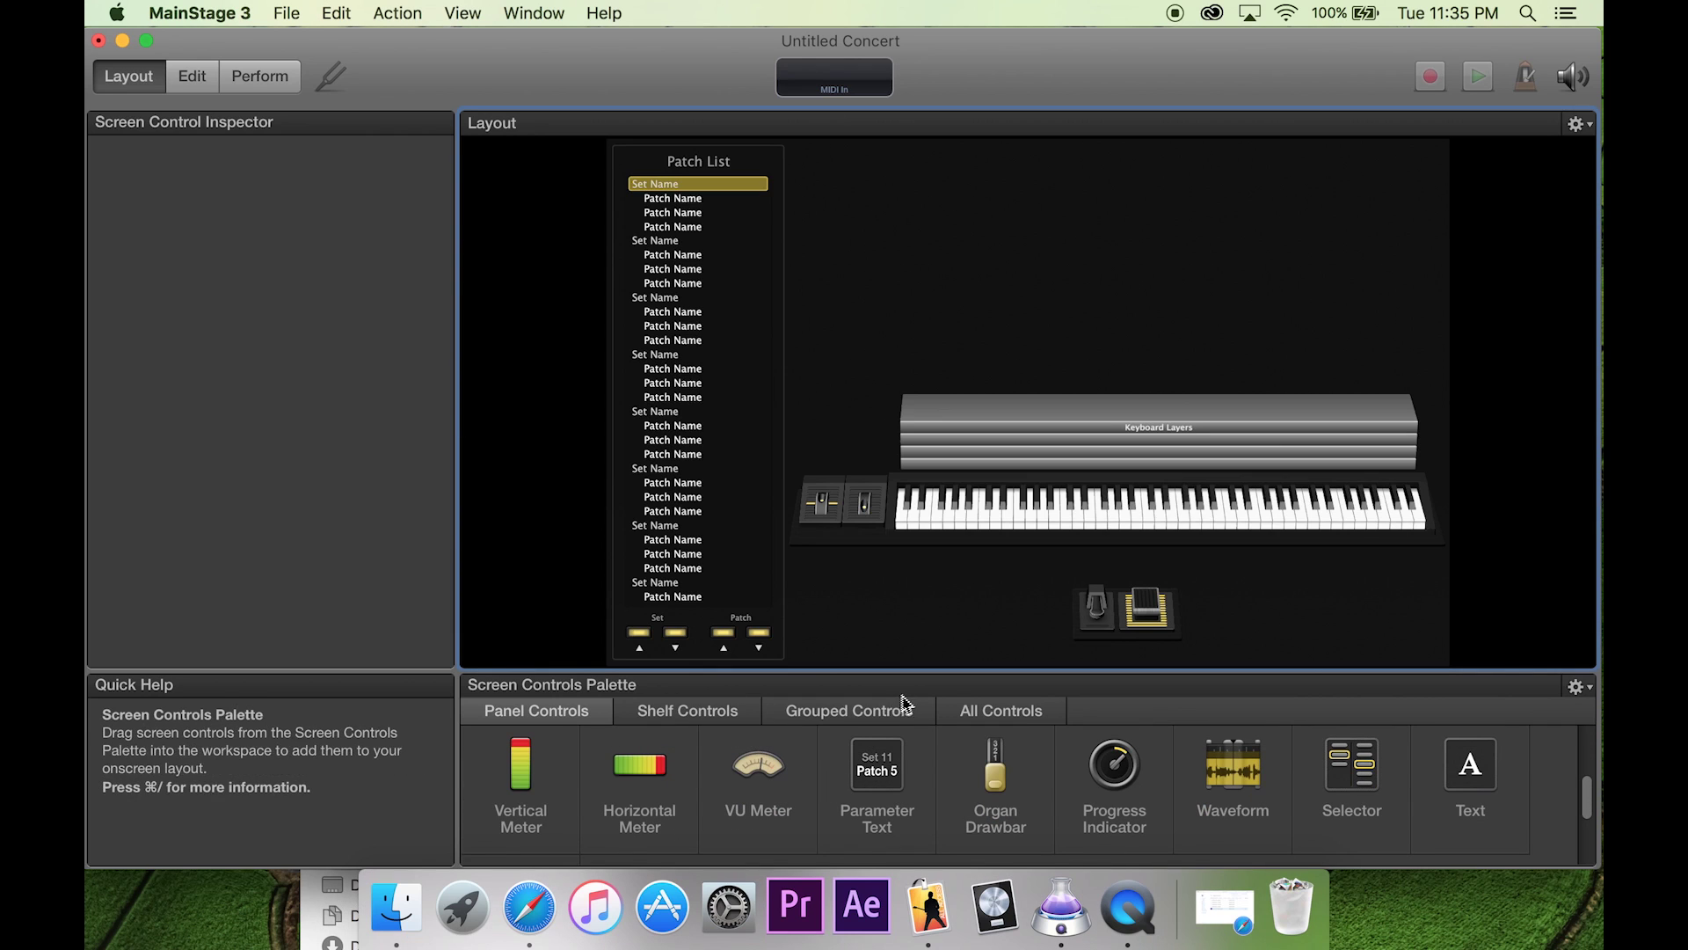
{"action": "left_click", "coordinate": [791, 708]}
{"action": "left_click", "coordinate": [709, 722]}
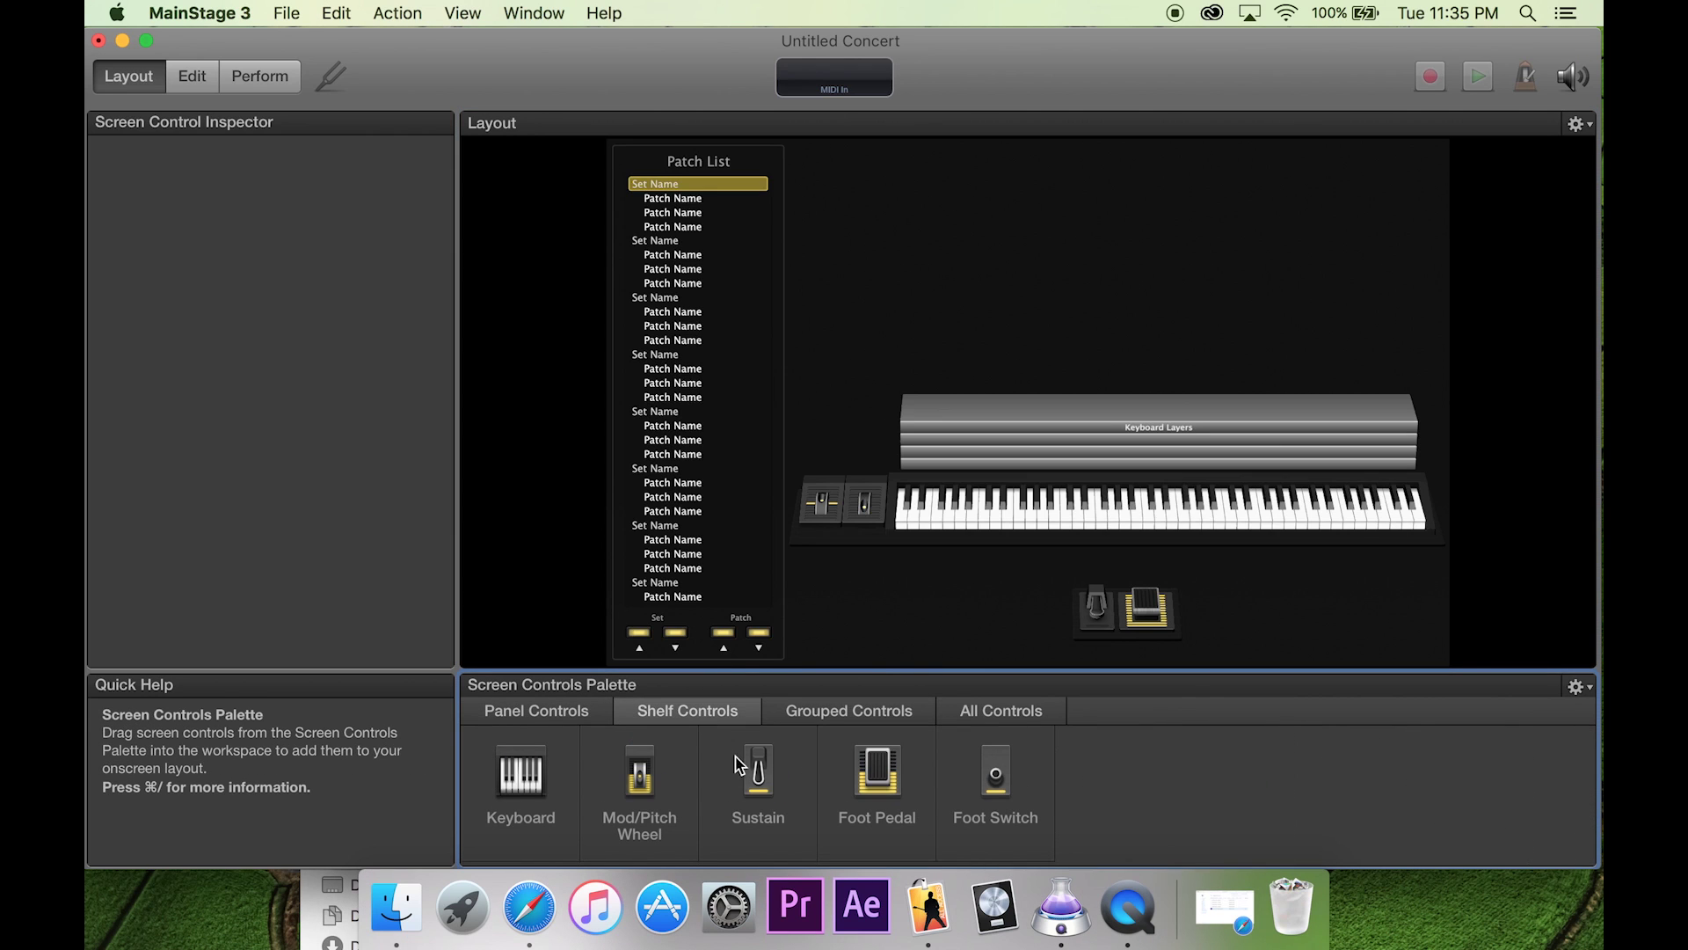
{"action": "left_click", "coordinate": [554, 710]}
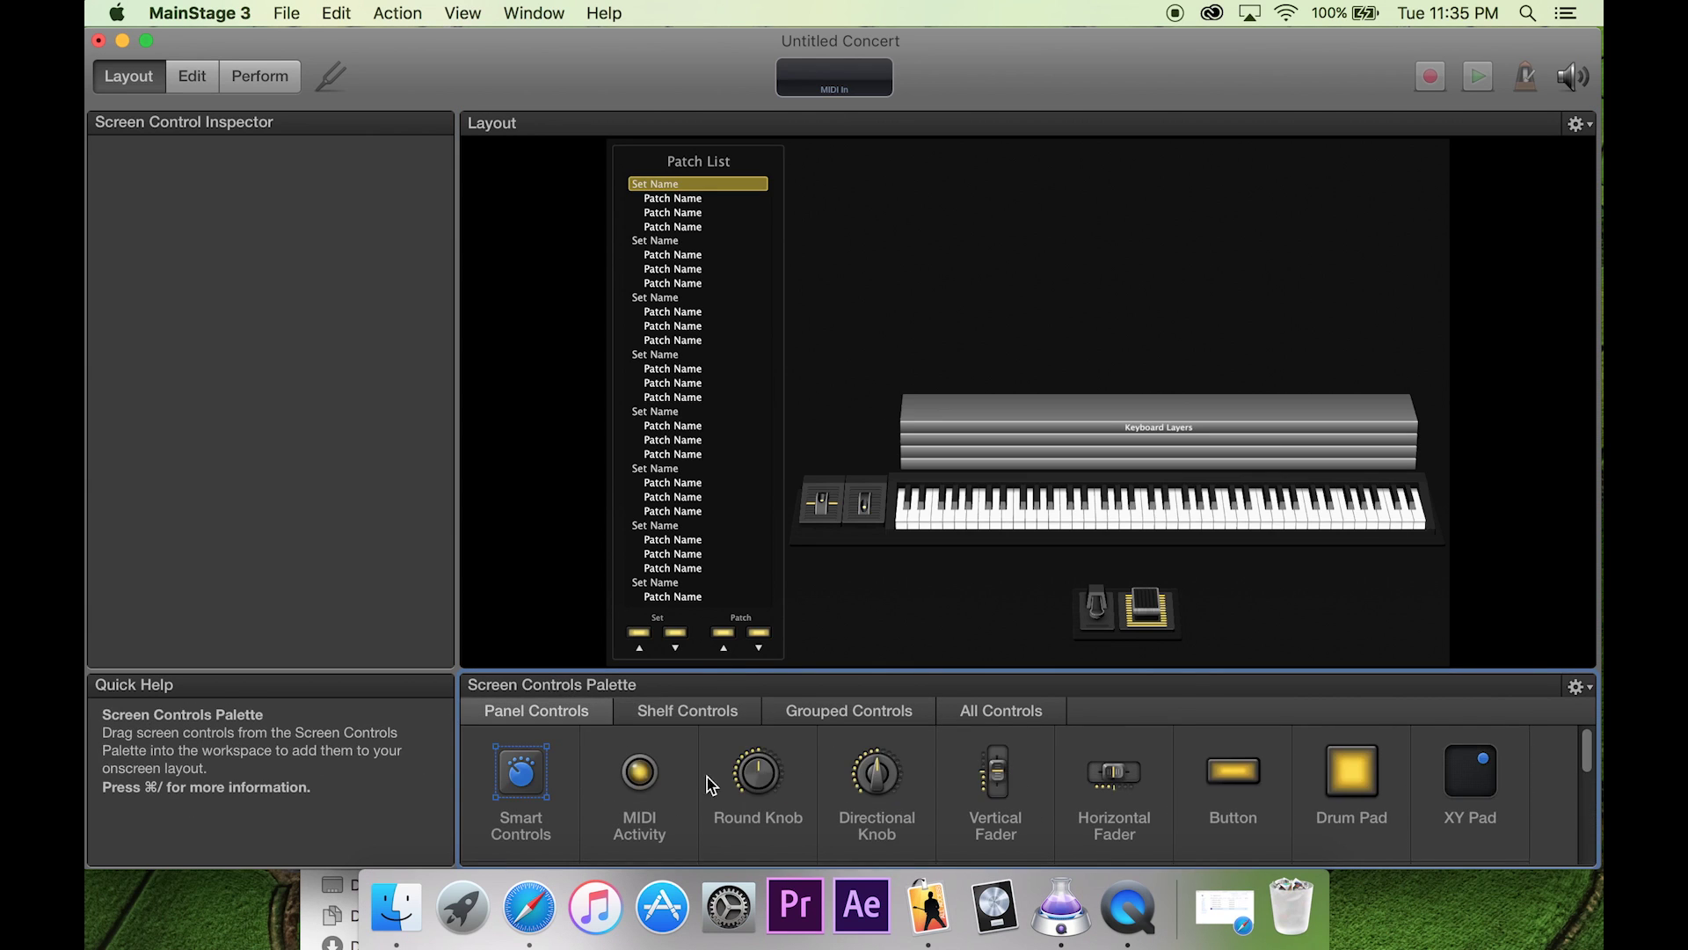
{"action": "scroll", "coordinate": [1121, 795], "scroll_direction": "down", "scroll_amount": 5}
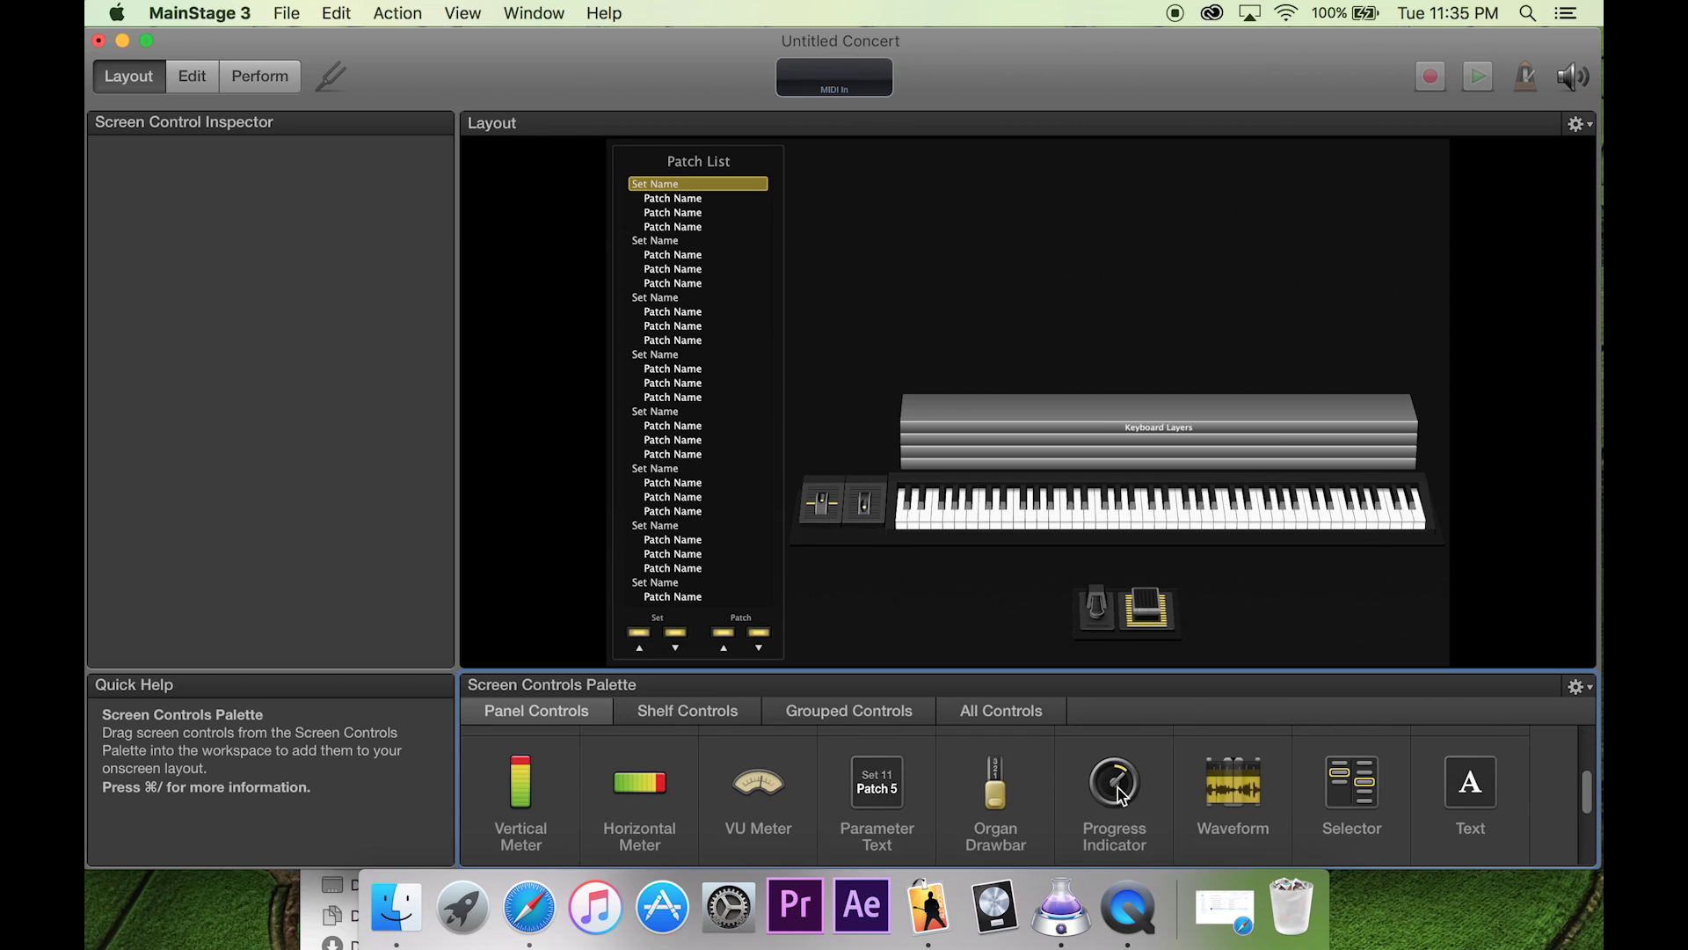
{"action": "left_click", "coordinate": [855, 714]}
{"action": "scroll", "coordinate": [813, 778], "scroll_direction": "down", "scroll_amount": 5}
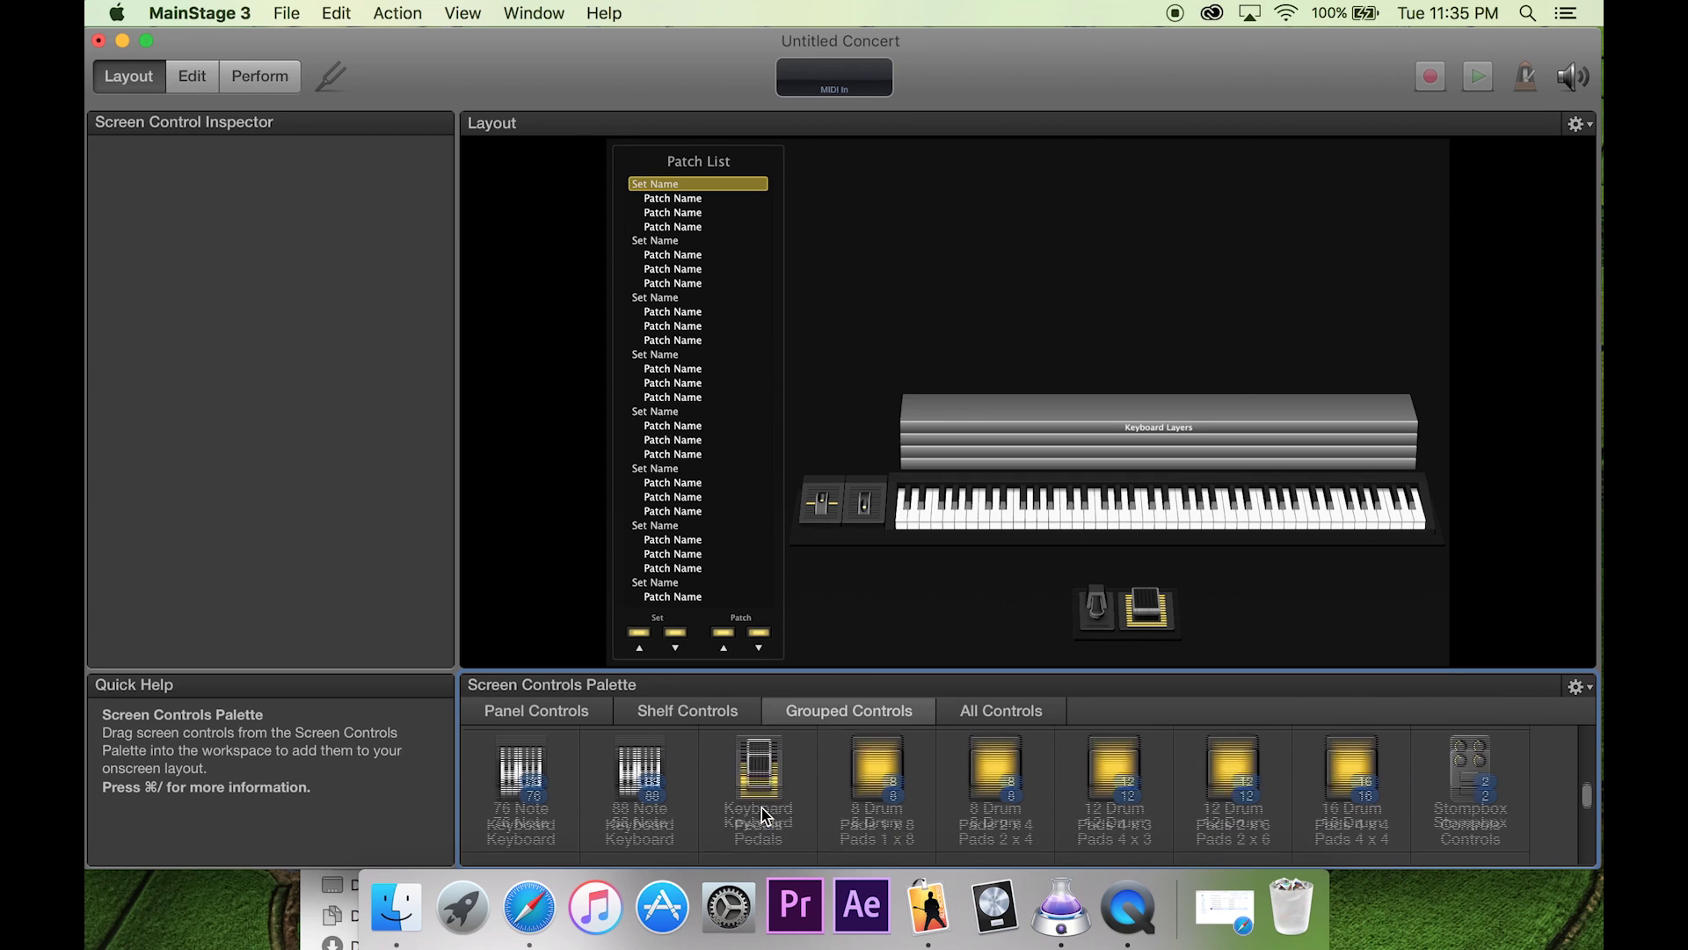
{"action": "scroll", "coordinate": [782, 809], "scroll_direction": "up", "scroll_amount": 5}
{"action": "scroll", "coordinate": [778, 809], "scroll_direction": "up", "scroll_amount": 3}
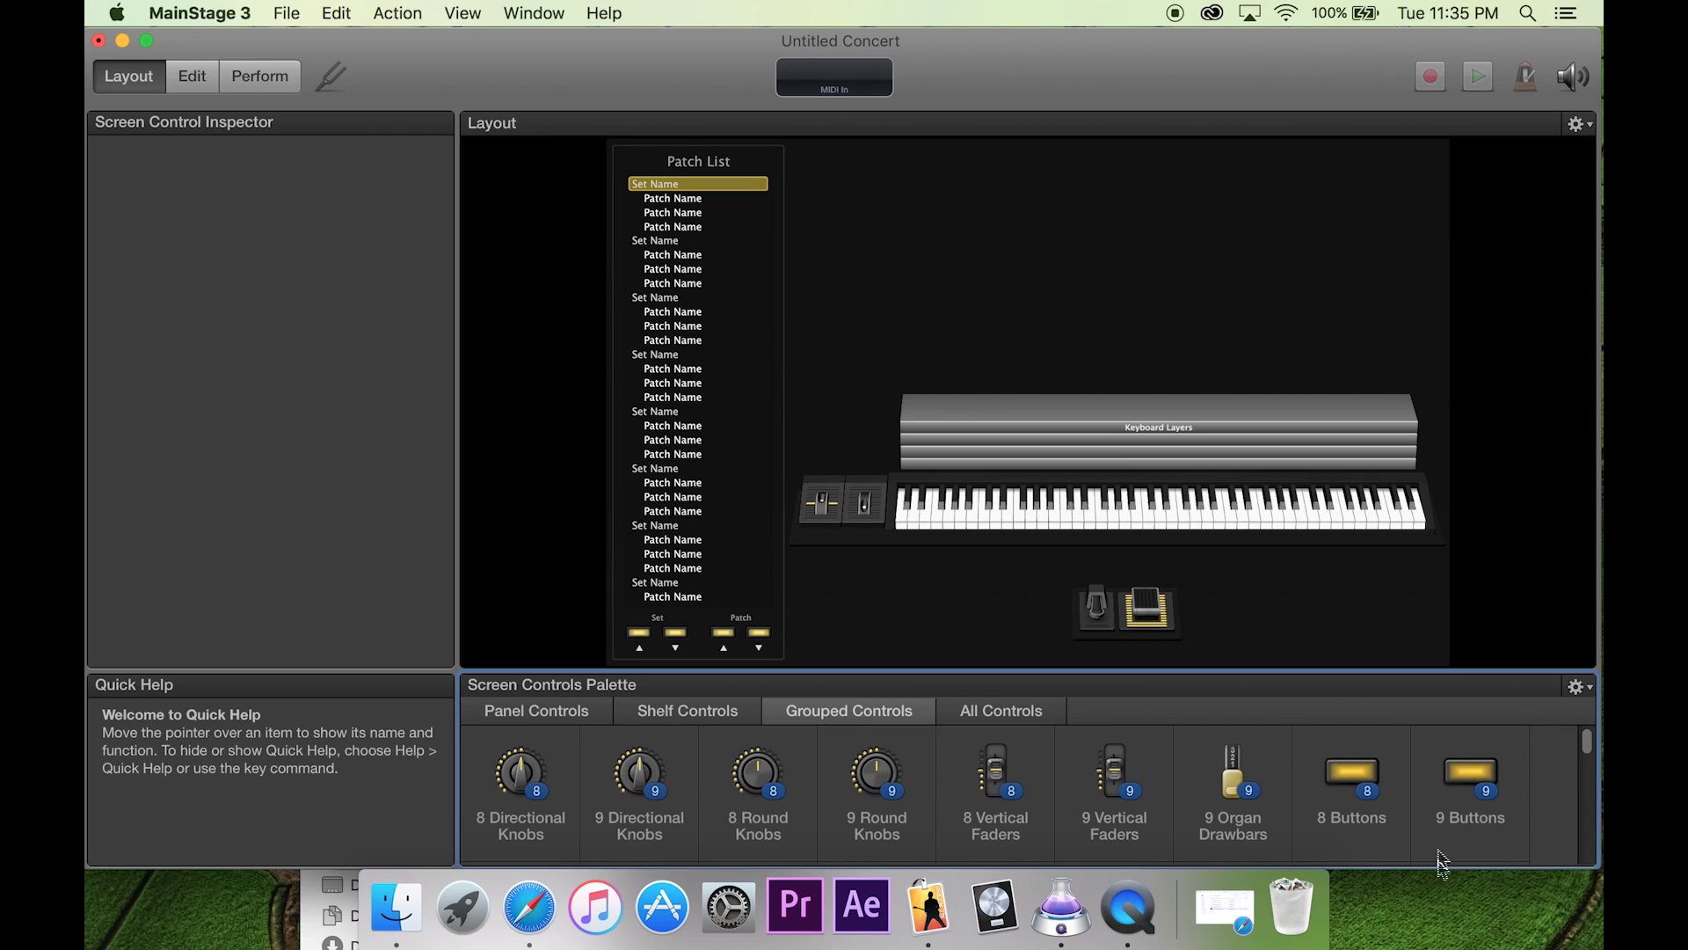
Place an 8 Buttons group above the keyboard and select its first button.
{"action": "left_click_drag", "start_coordinate": [1366, 792], "coordinate": [1204, 254]}
{"action": "left_click", "coordinate": [1157, 309]}
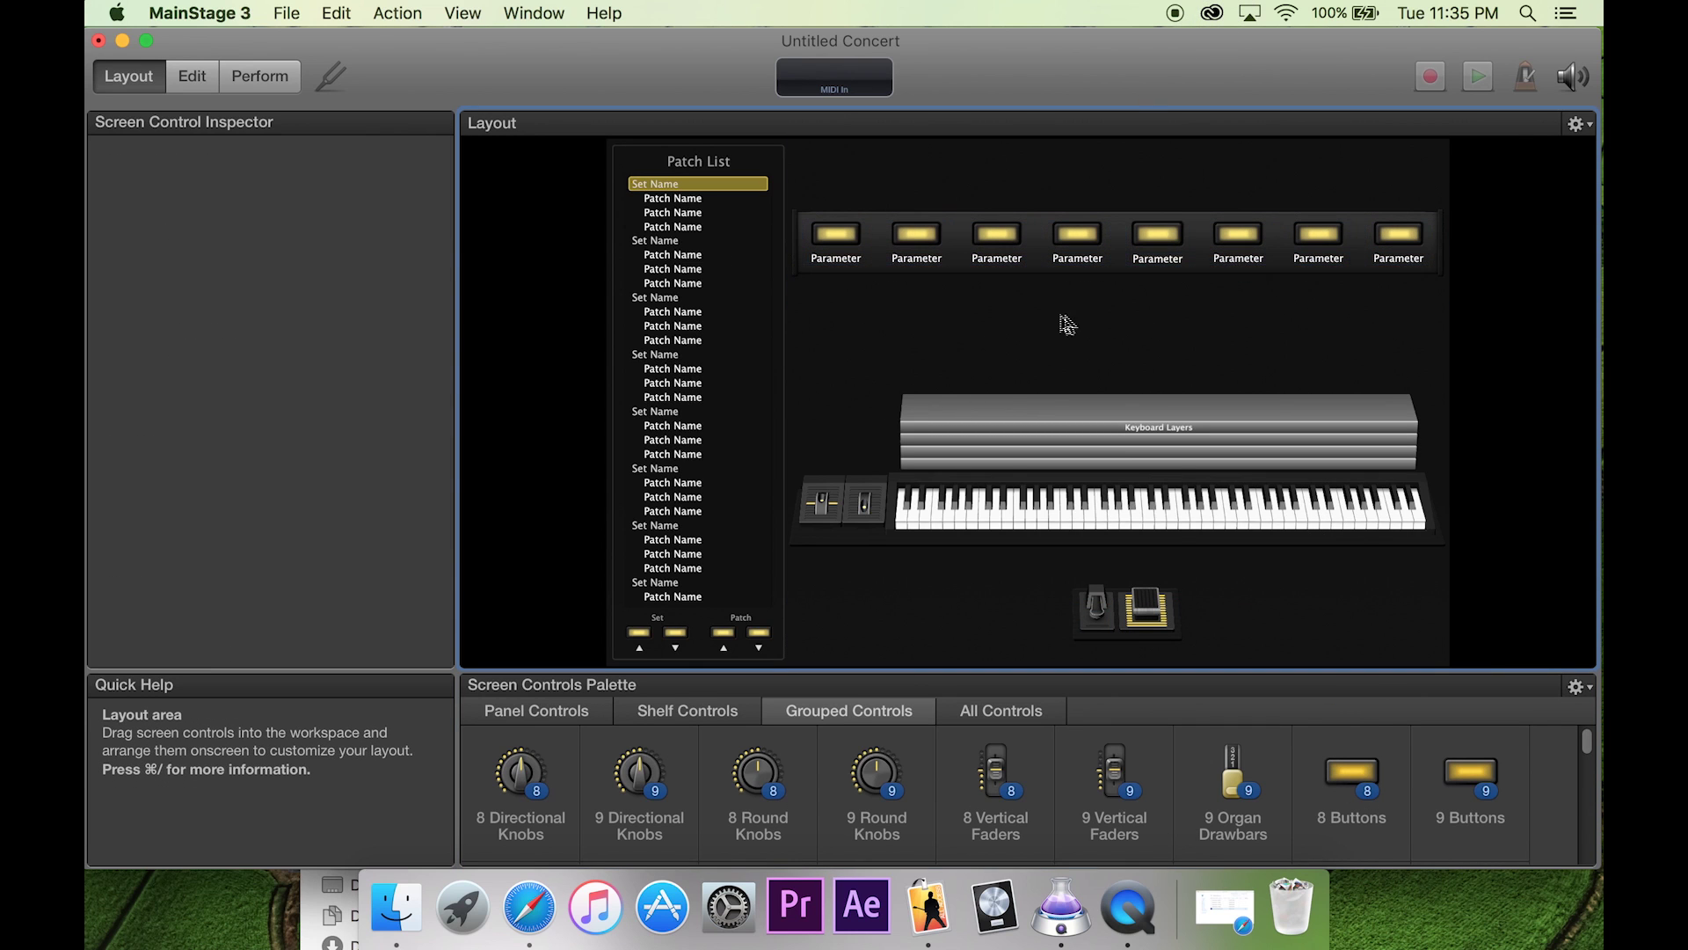
{"action": "left_click", "coordinate": [841, 248]}
Put the first button into hardware-learn mode with Assign.
{"action": "left_click", "coordinate": [307, 207]}
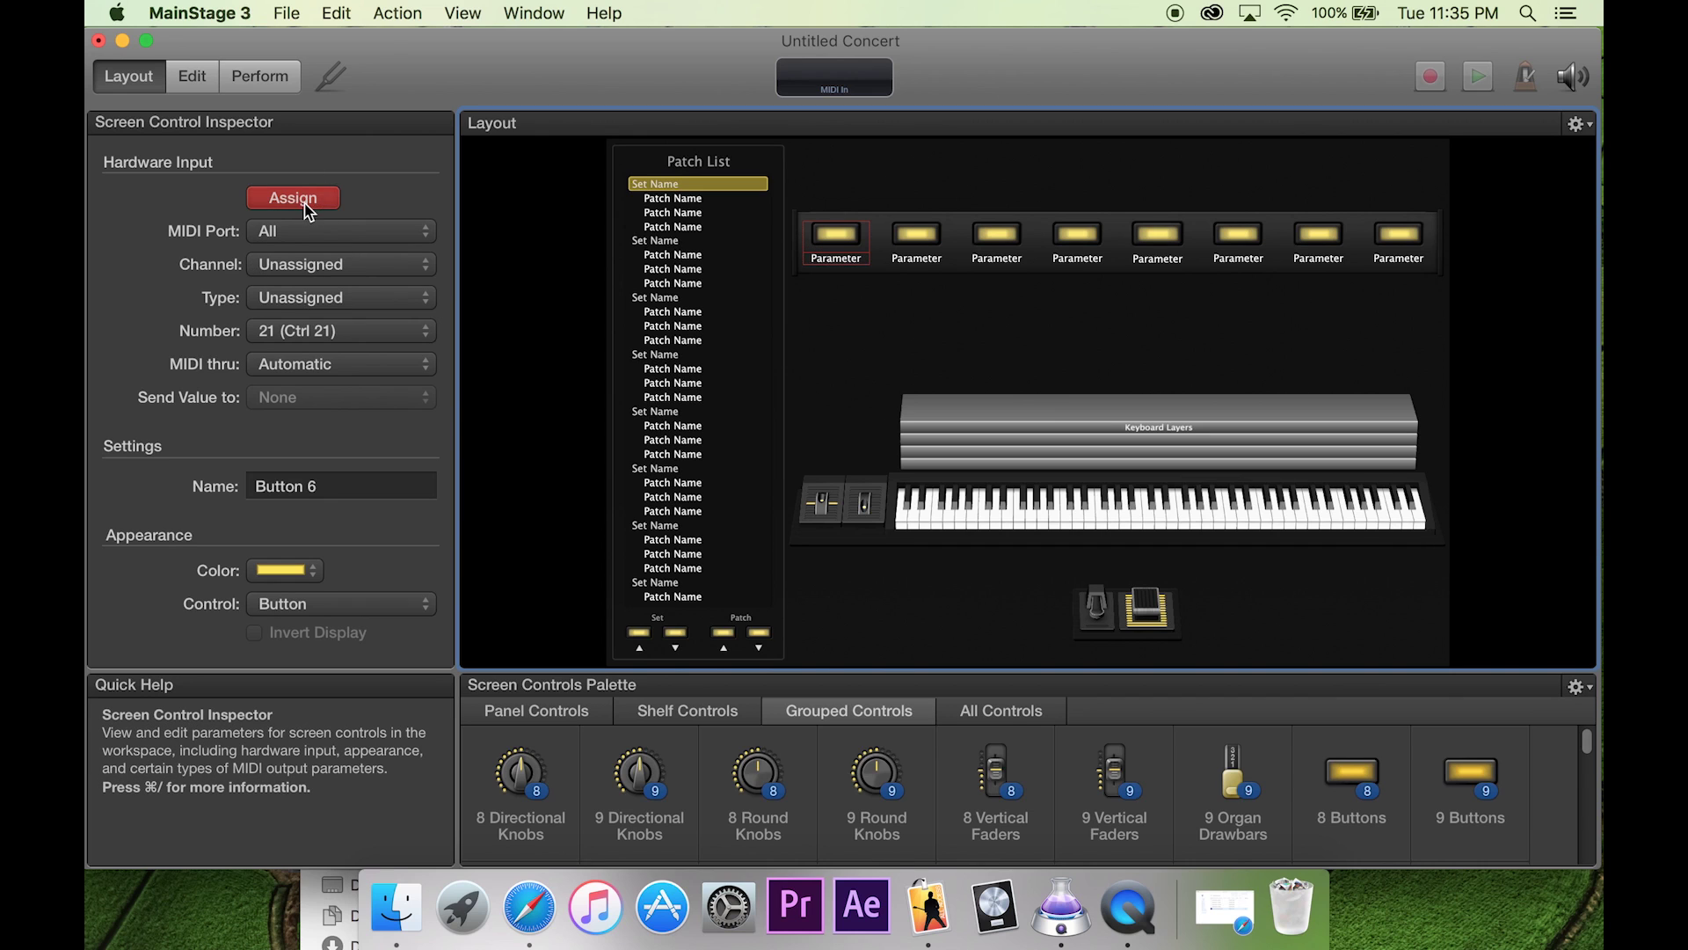
{"action": "left_click", "coordinate": [280, 204]}
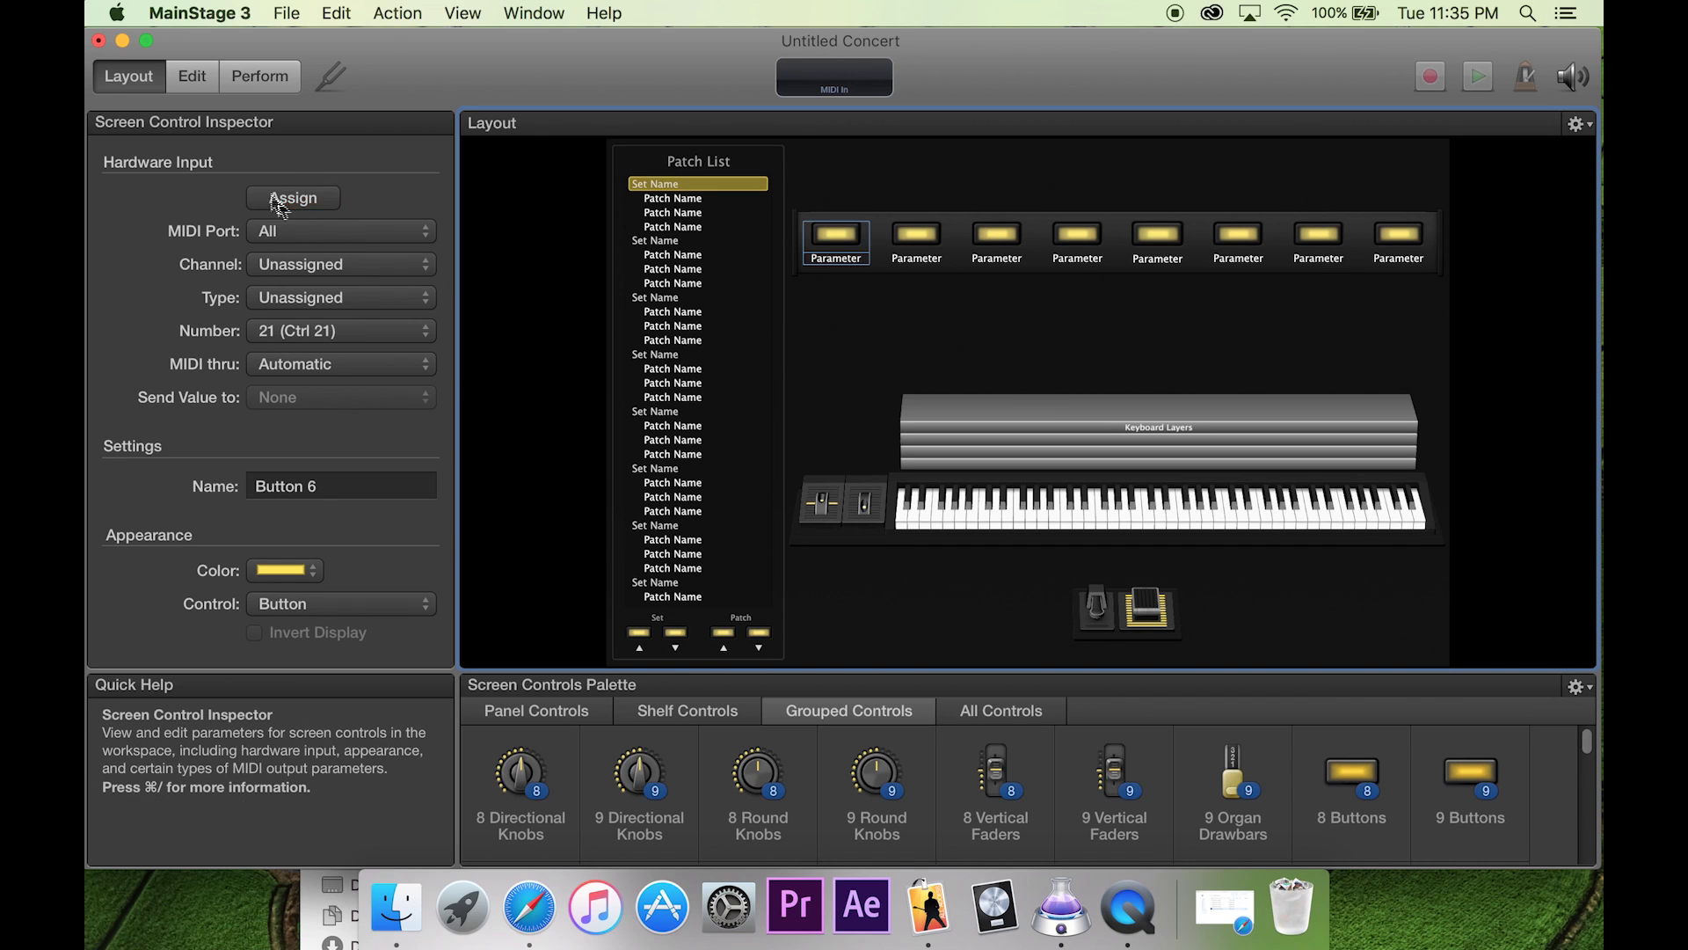
{"action": "left_click", "coordinate": [278, 202]}
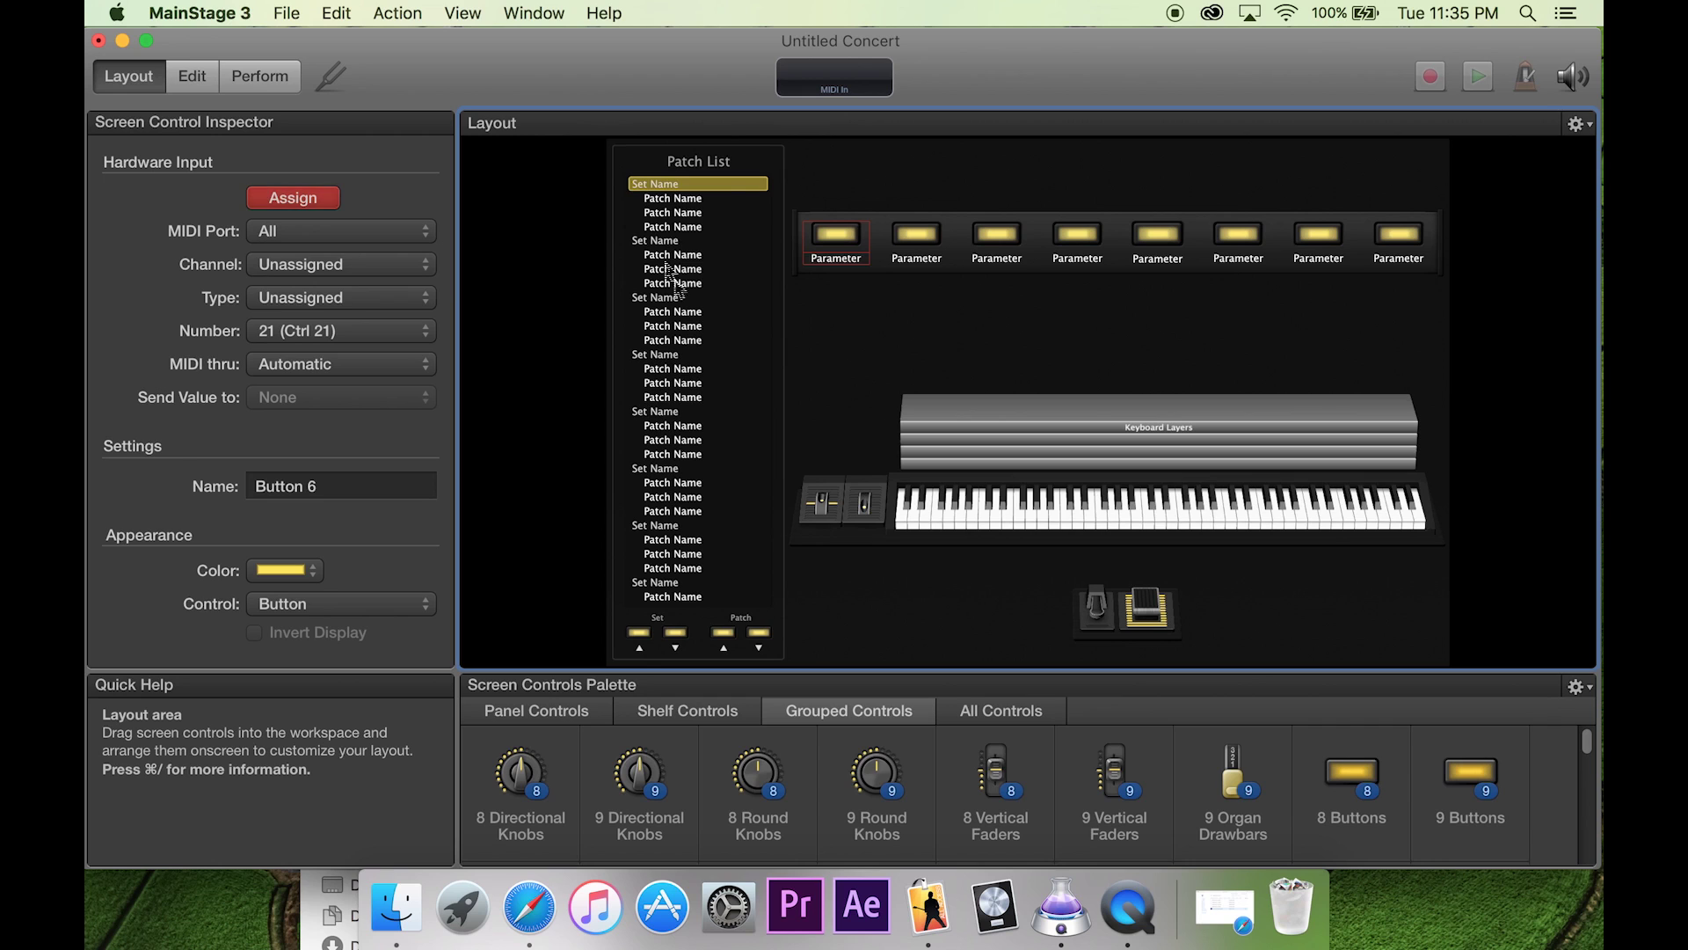
Teach the first button note C2 with the Musical Typing A key, then test that it lights.
{"action": "left_click", "coordinate": [533, 12]}
{"action": "left_click", "coordinate": [575, 123]}
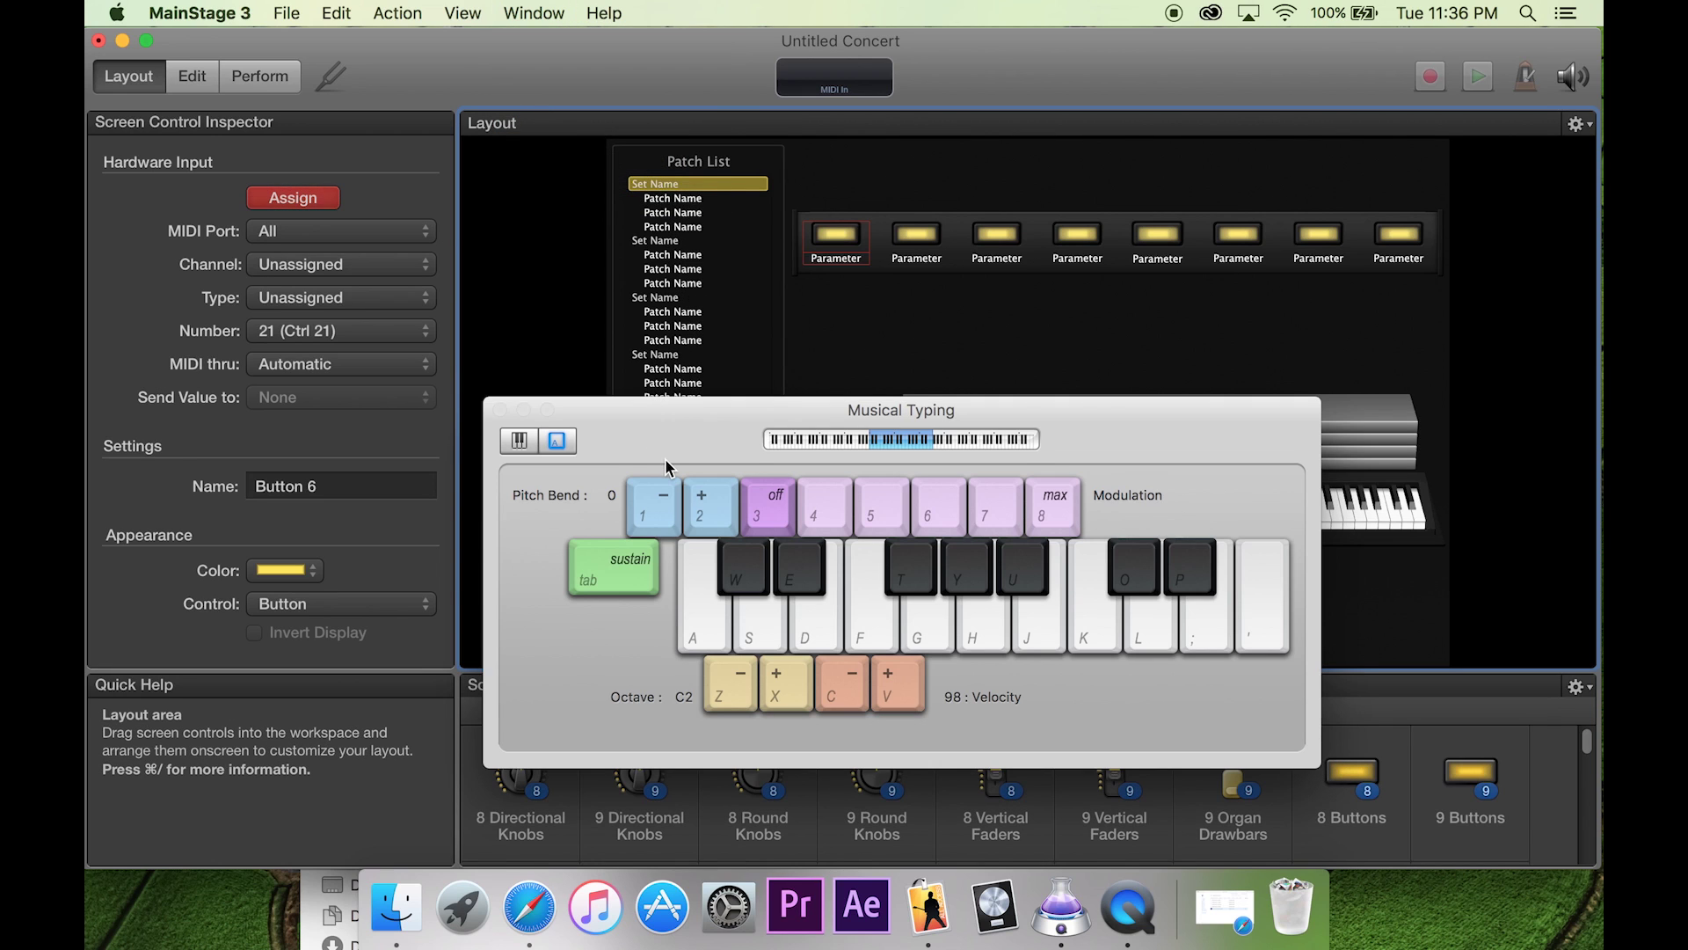
{"action": "key", "text": "a"}
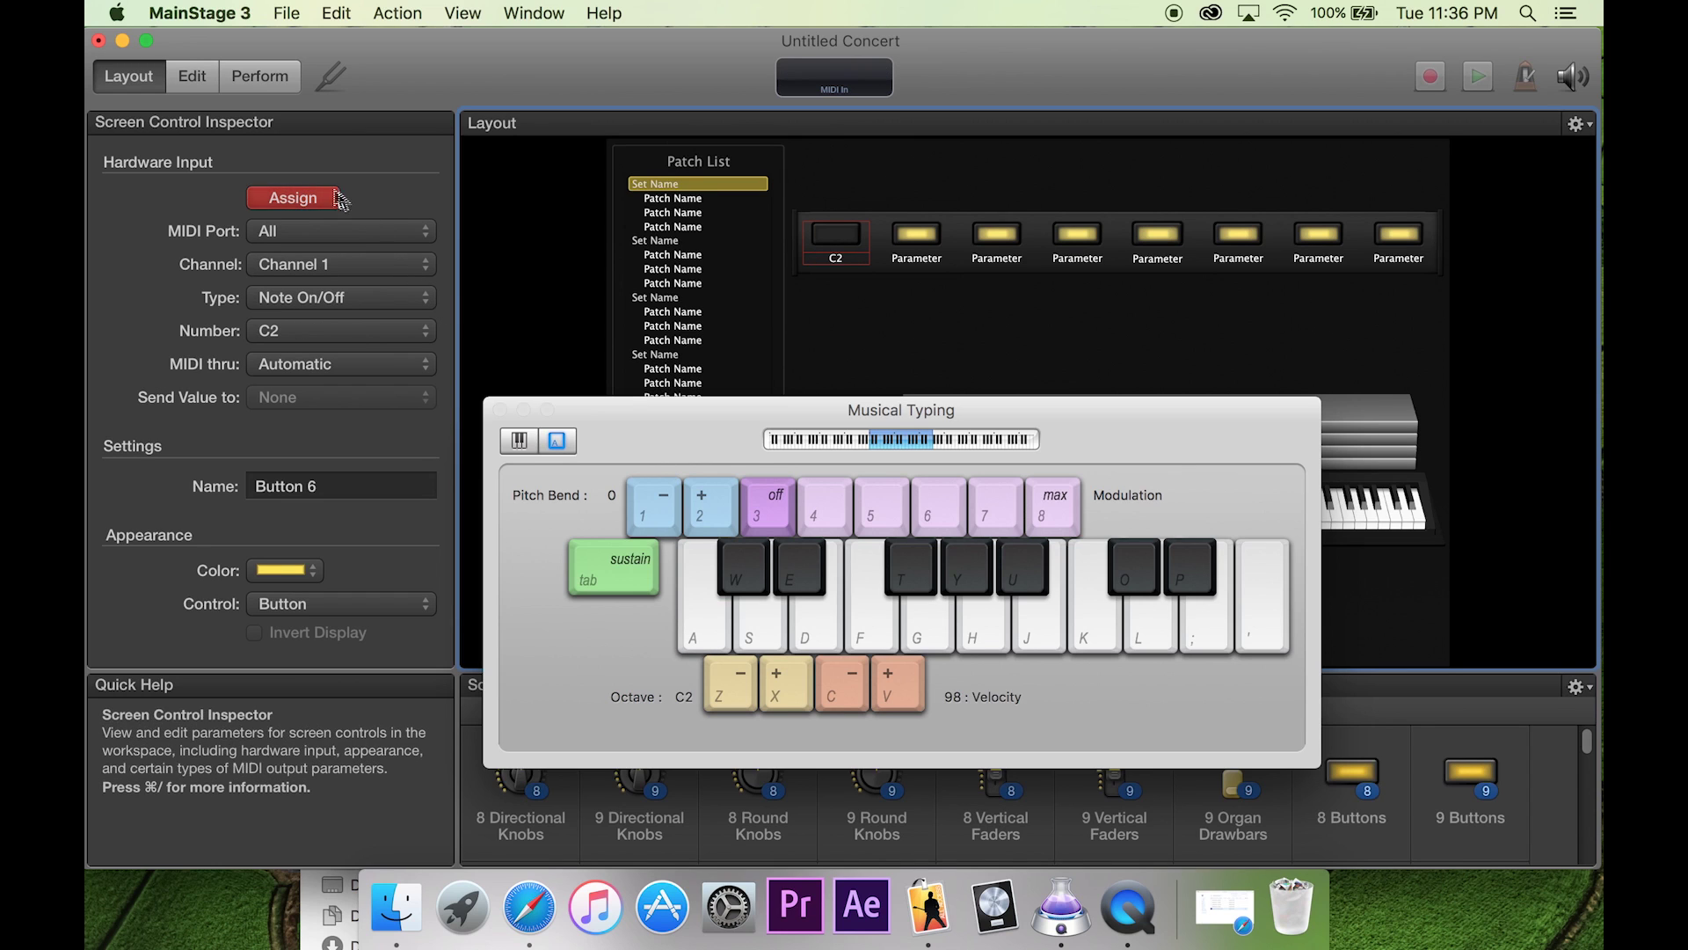
{"action": "left_click", "coordinate": [292, 197]}
{"action": "key", "text": "a"}
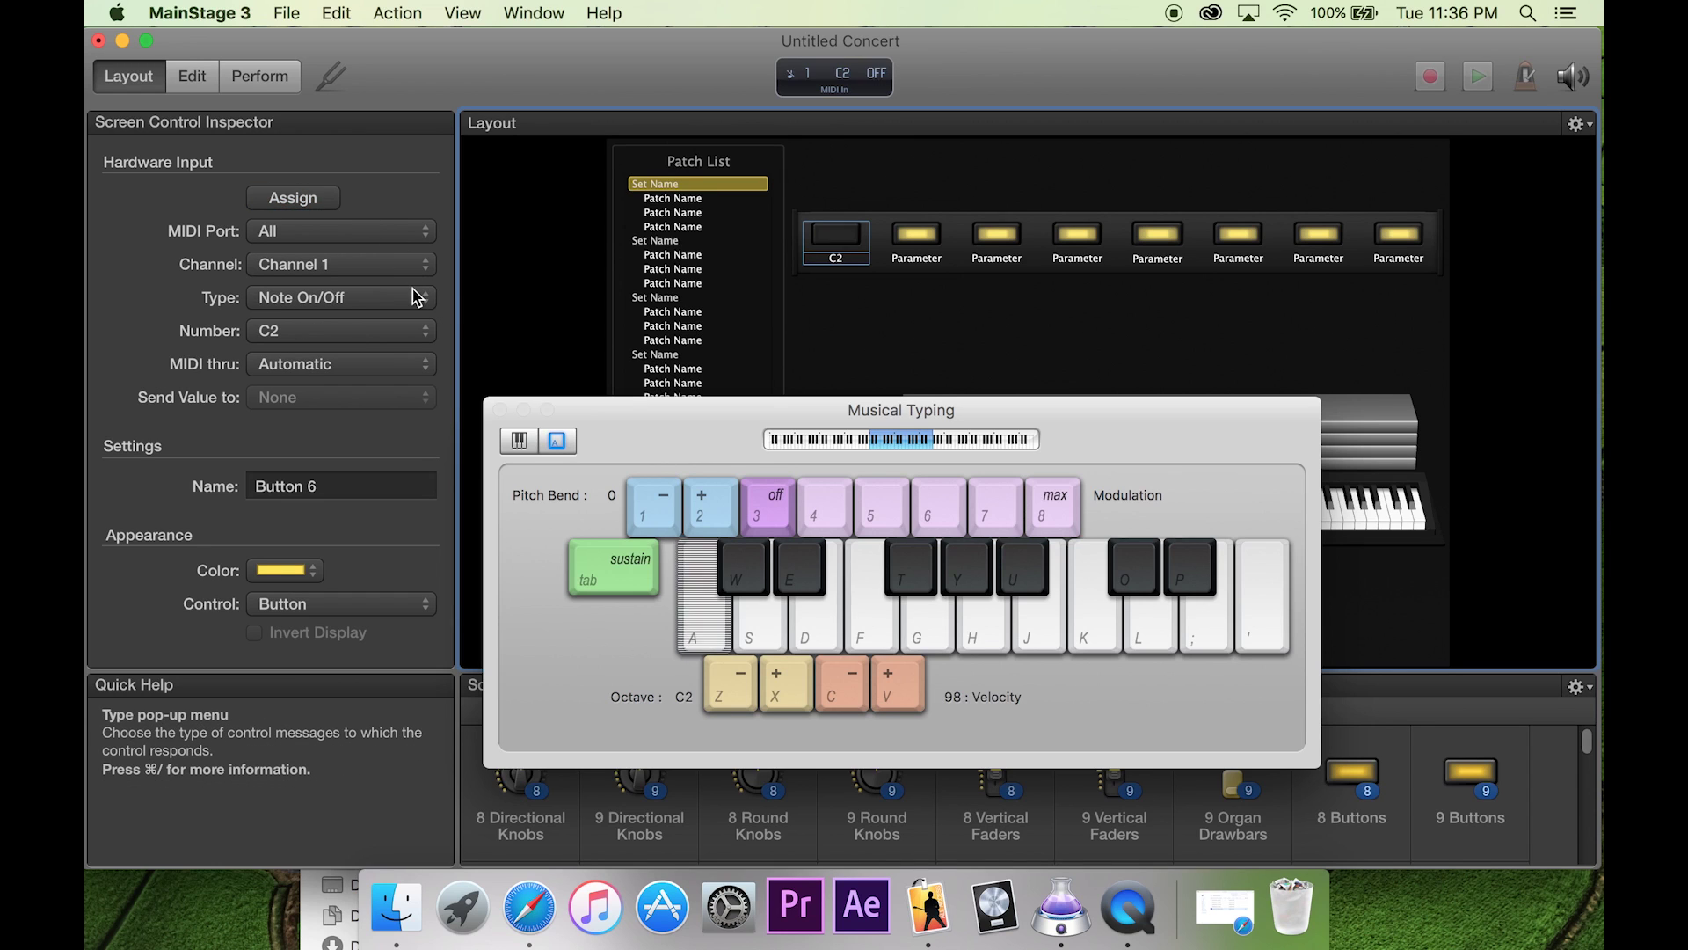
{"action": "key", "text": "a"}
{"action": "key", "text": "a"}
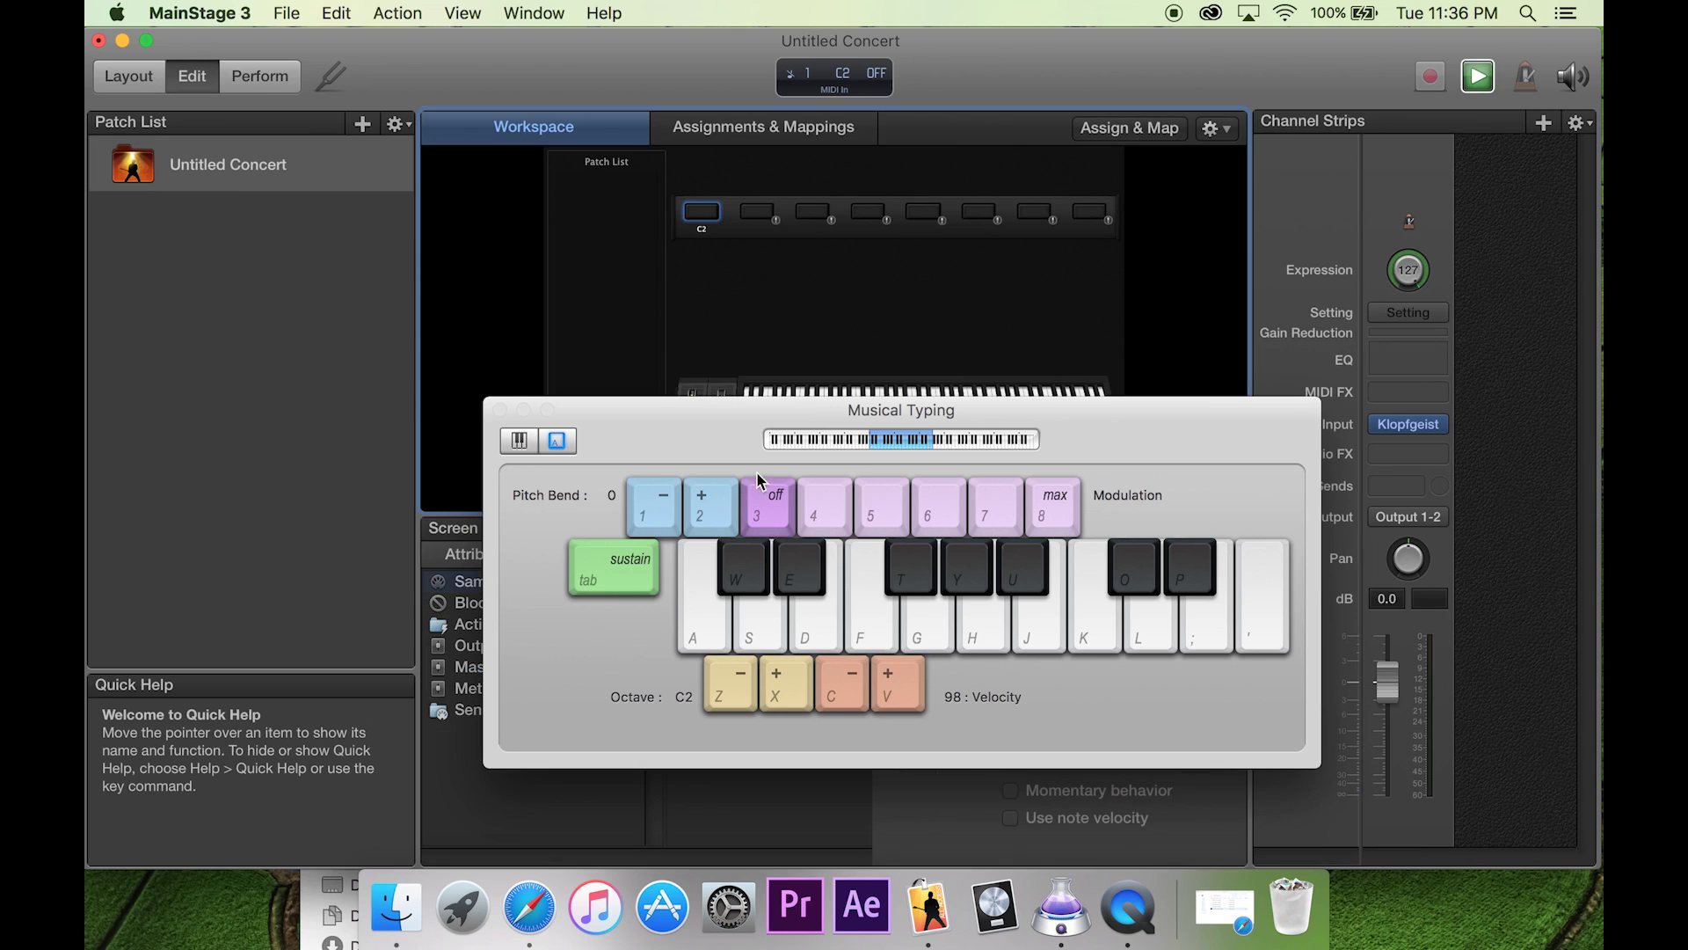
Move the Musical Typing window aside and select the C2 button in the Edit workspace.
{"action": "left_click_drag", "start_coordinate": [699, 450], "coordinate": [566, 373]}
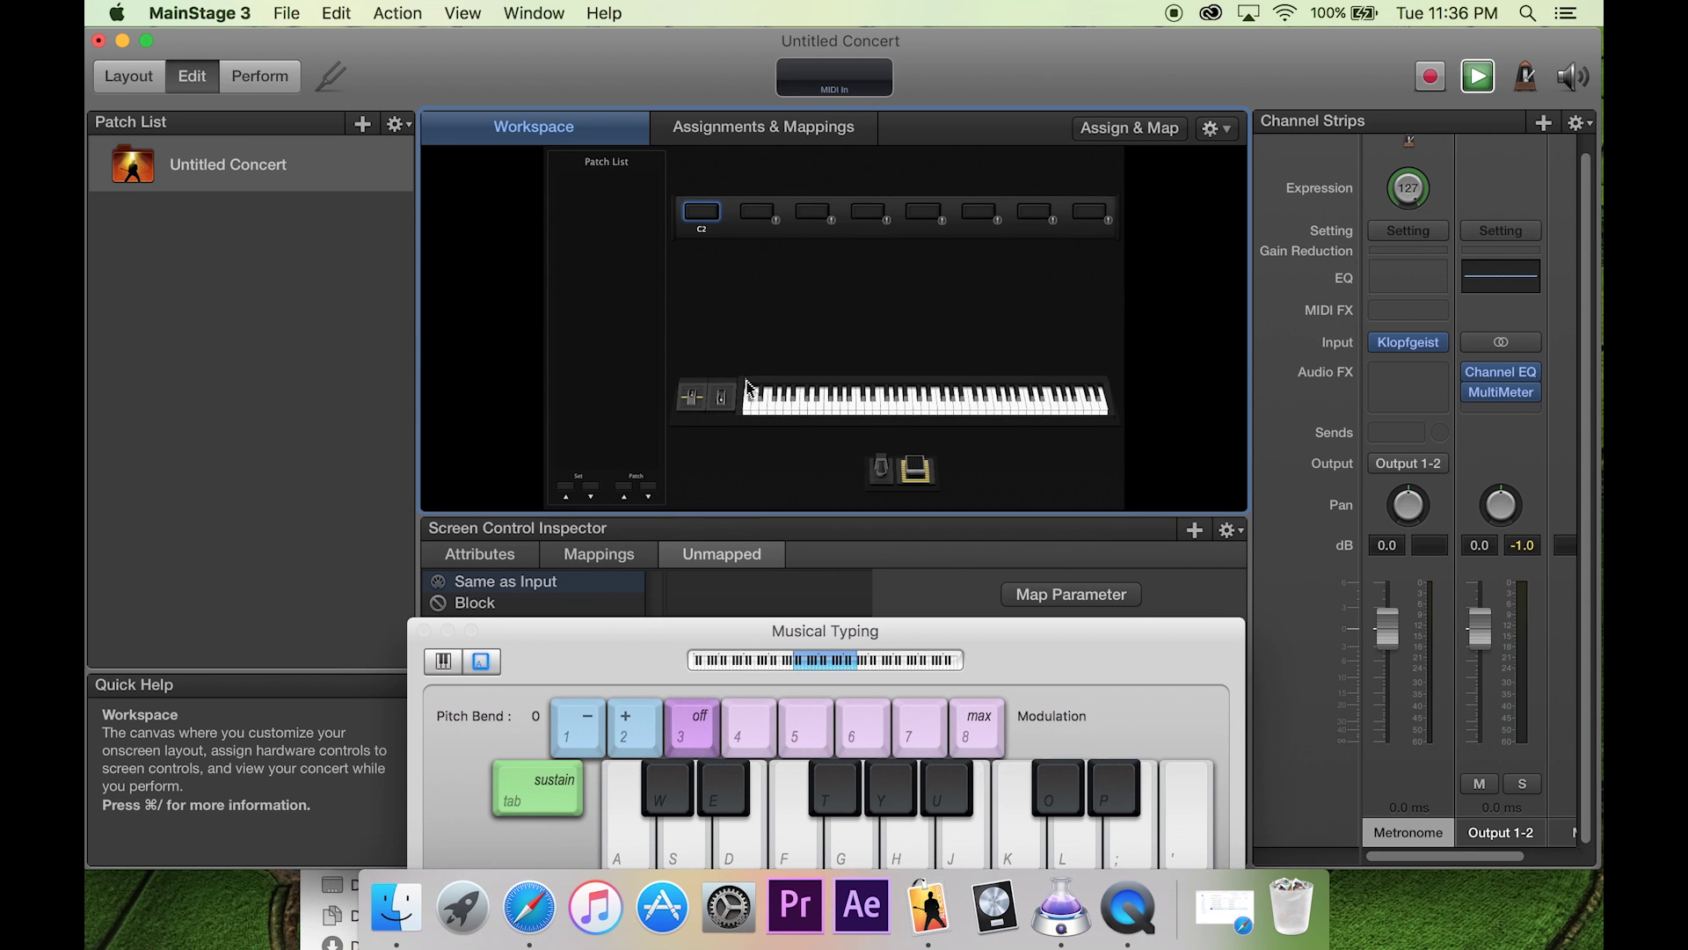
{"action": "left_click_drag", "start_coordinate": [614, 638], "coordinate": [620, 508]}
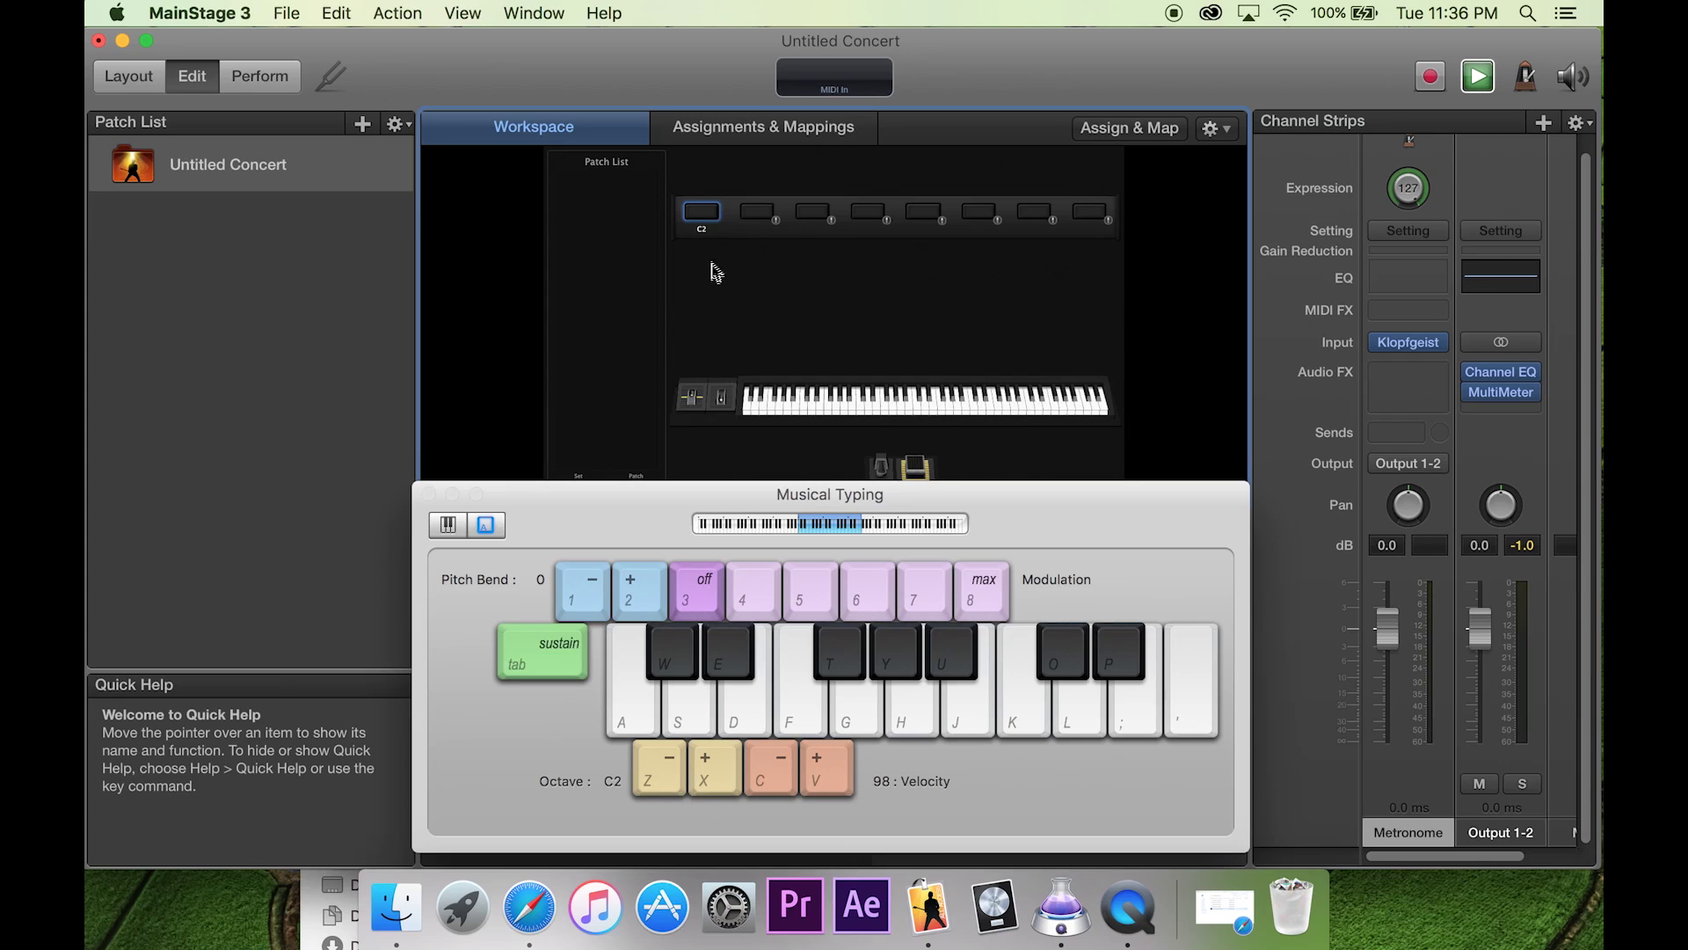
{"action": "left_click", "coordinate": [697, 217]}
{"action": "left_click_drag", "start_coordinate": [574, 517], "coordinate": [584, 366]}
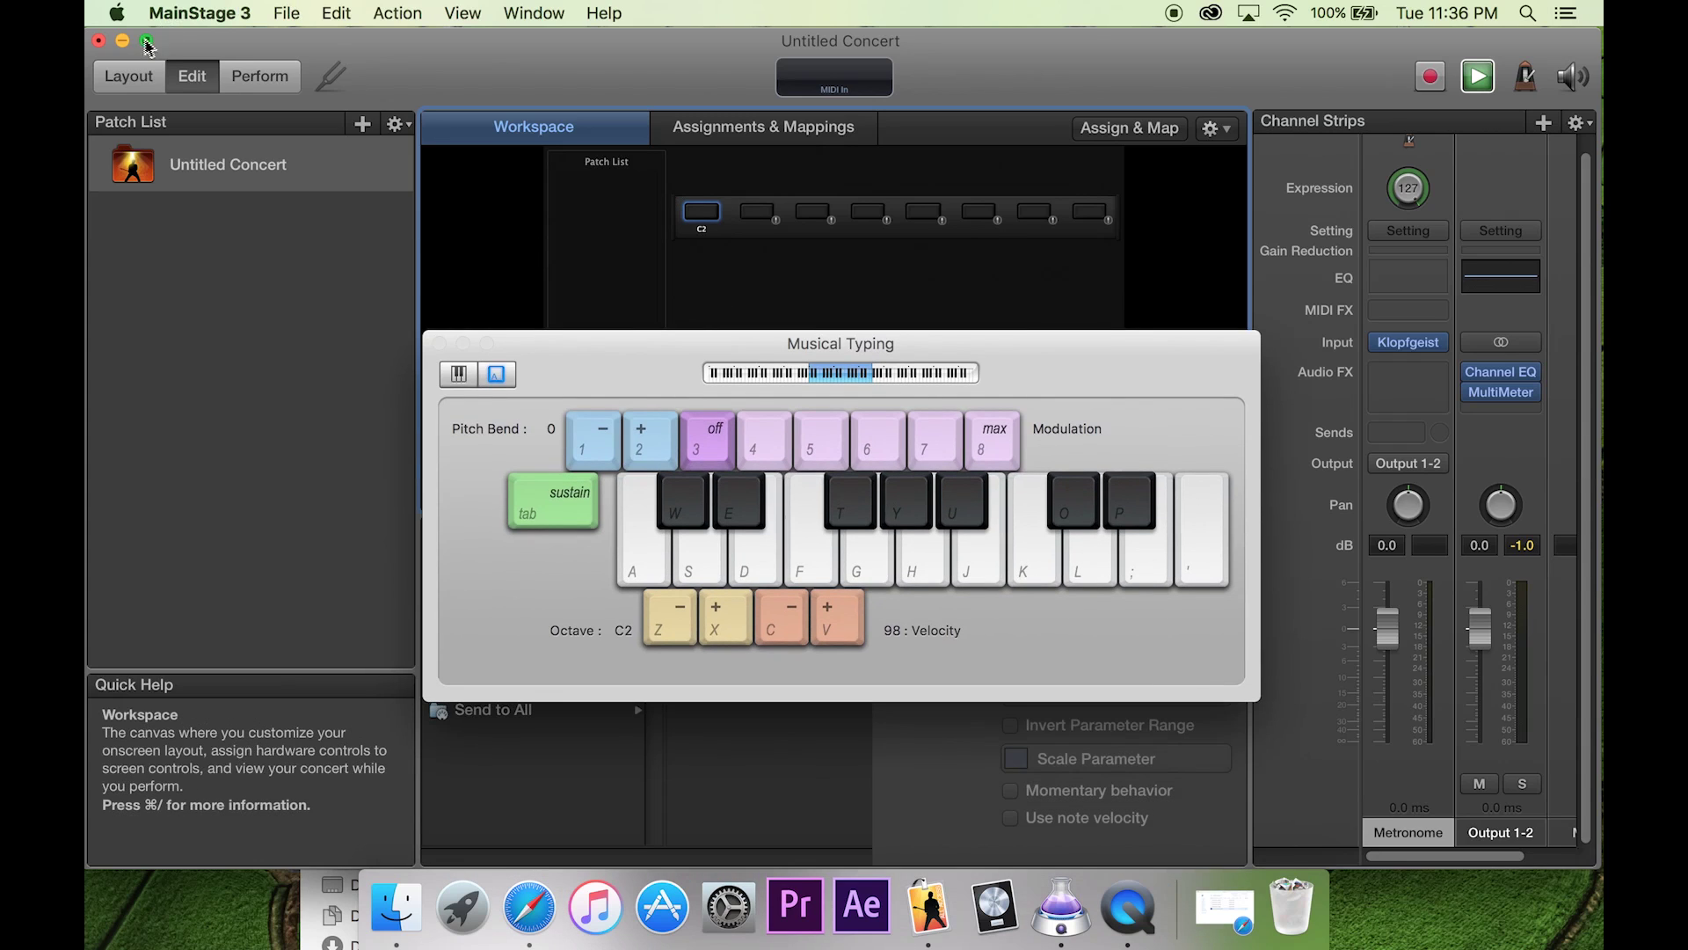
Minimize MainStage and QLab and bring the 'Where You Are - A' folder to the top.
{"action": "left_click", "coordinate": [120, 40]}
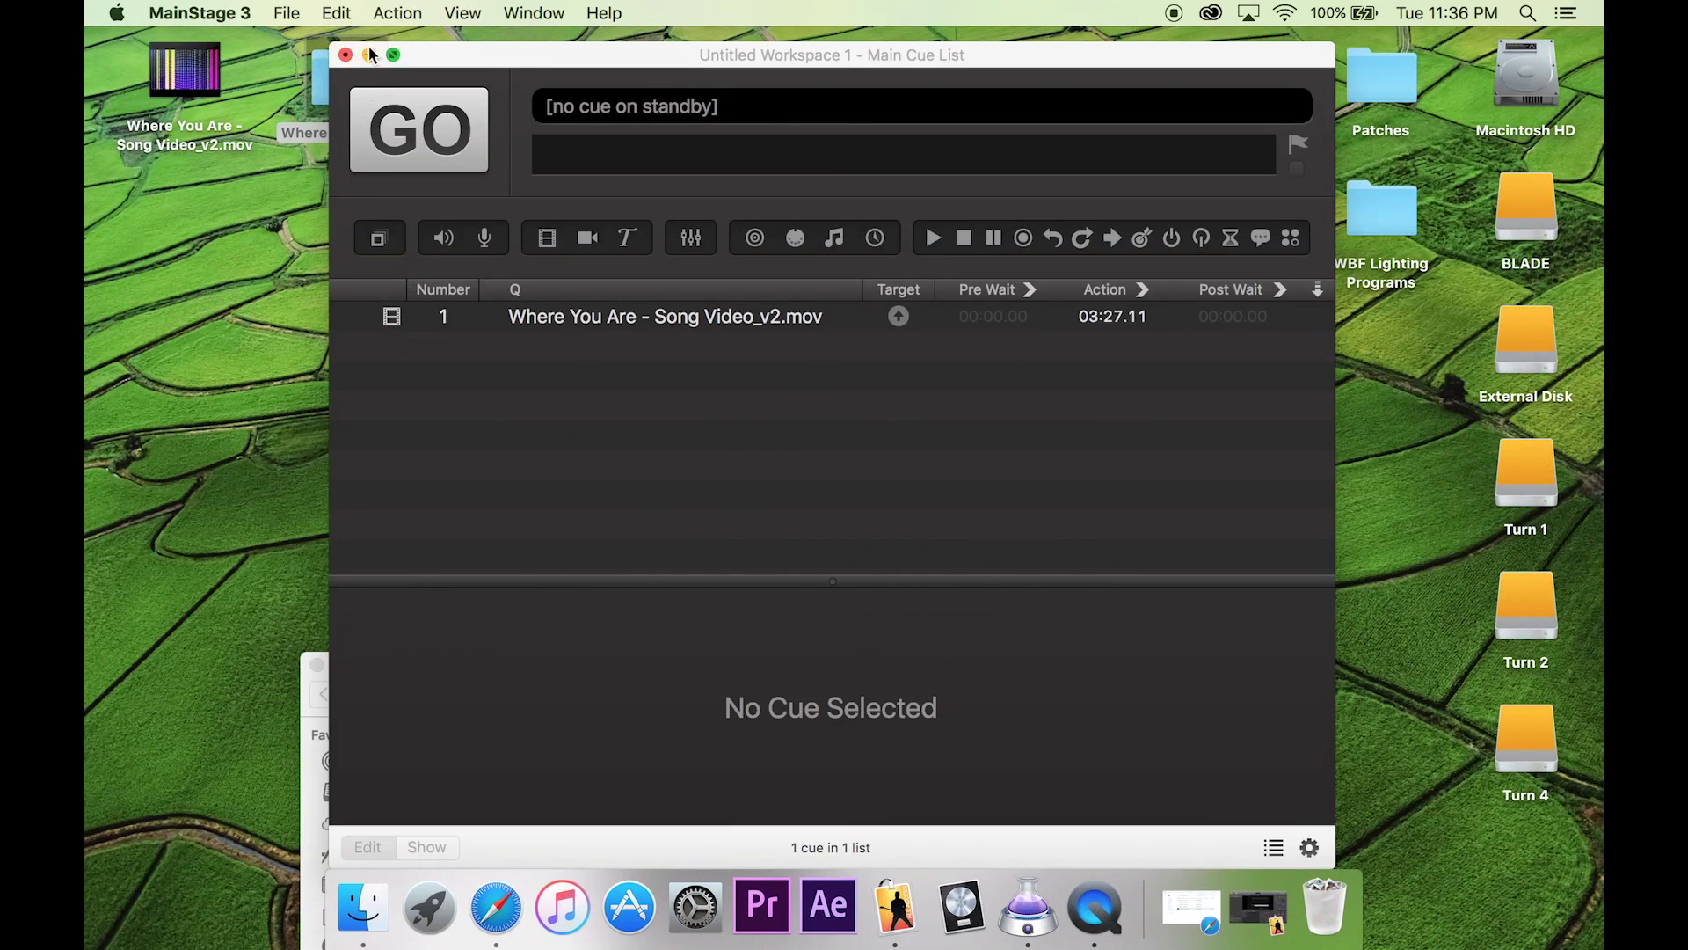
{"action": "left_click", "coordinate": [371, 54]}
{"action": "left_click", "coordinate": [492, 758]}
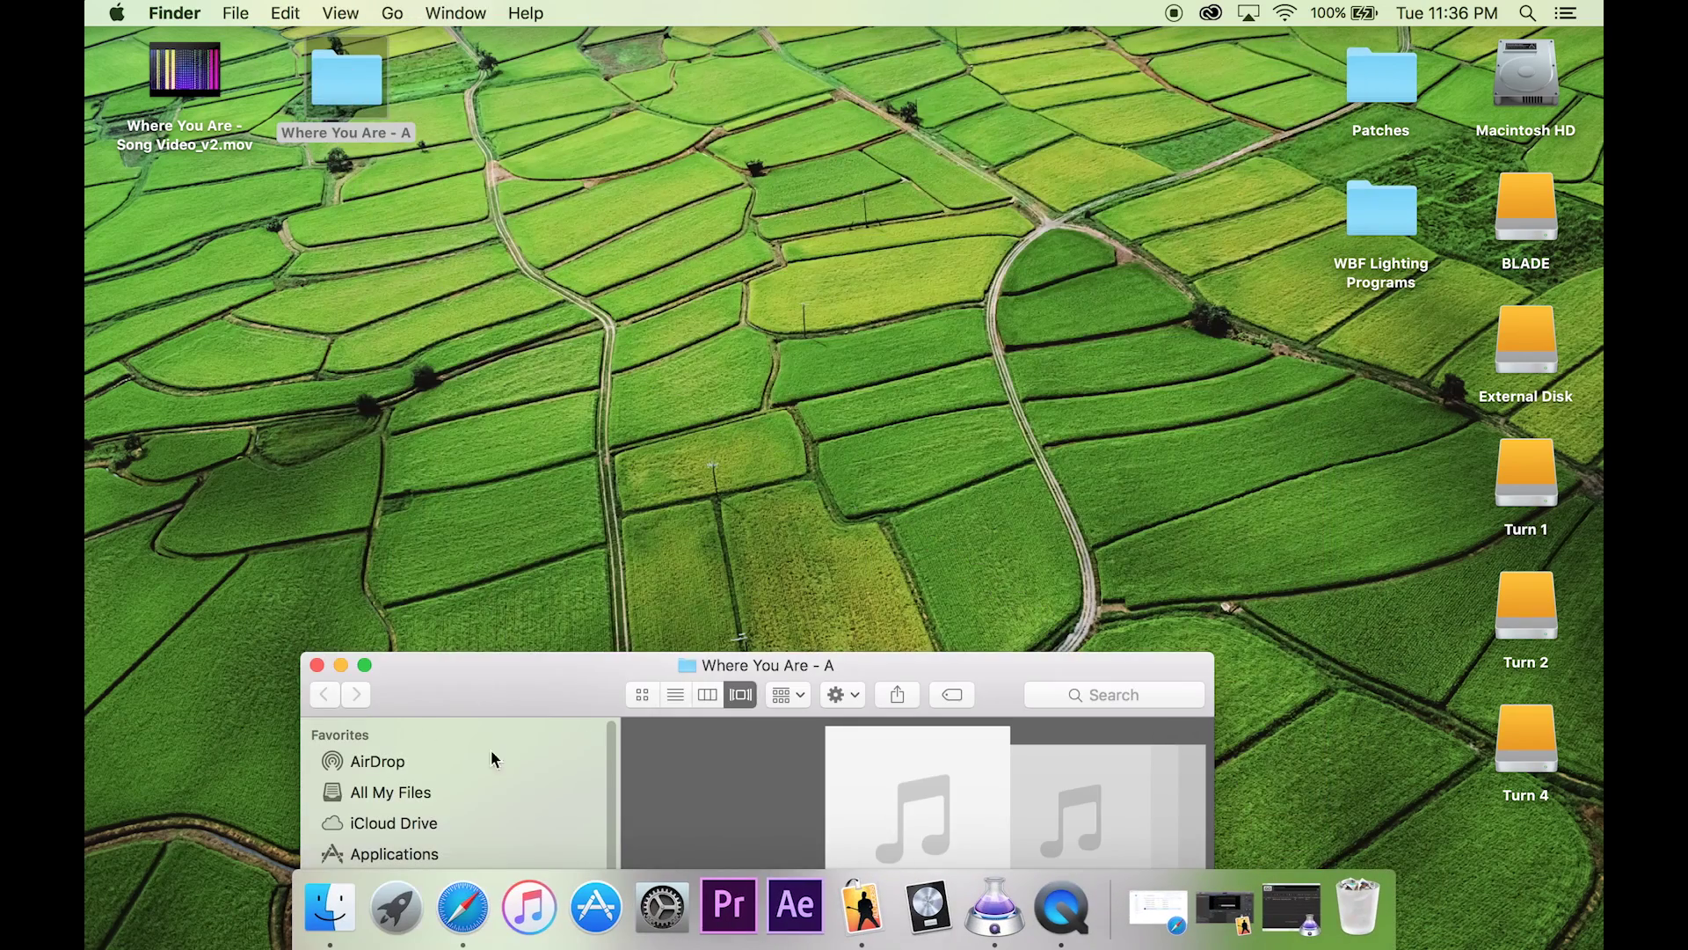
{"action": "left_click_drag", "start_coordinate": [440, 673], "coordinate": [522, 49]}
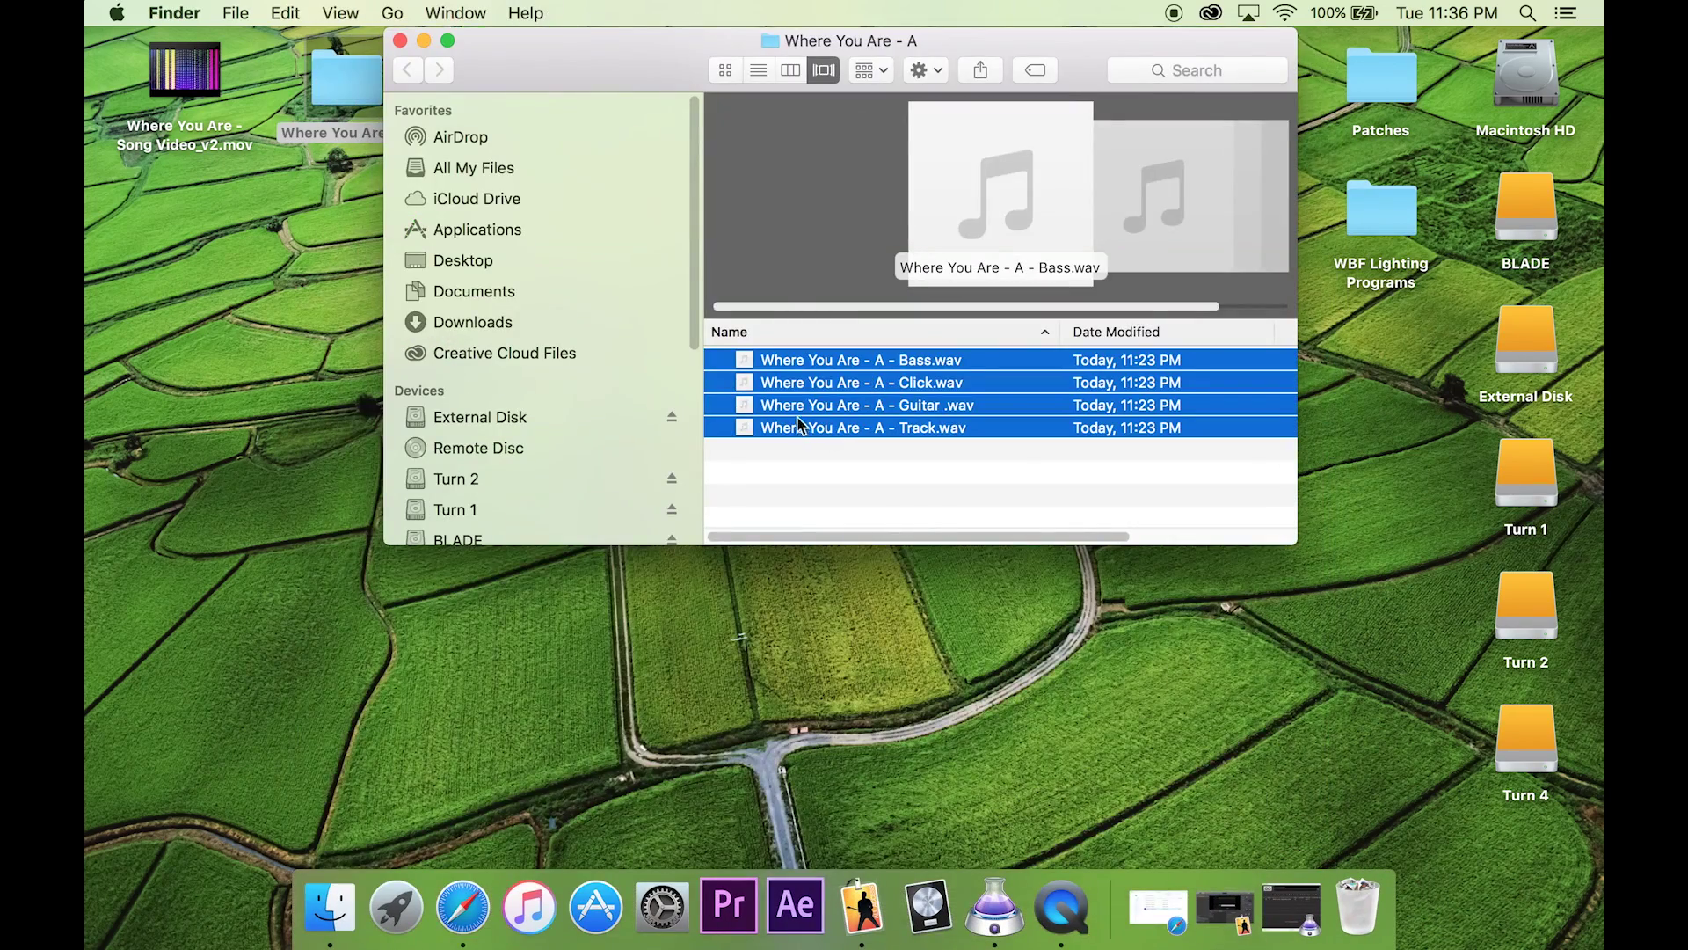
Drop the four .wav stems onto MainStage's channel strips, closing Musical Typing first.
{"action": "left_click_drag", "start_coordinate": [798, 425], "coordinate": [1376, 403]}
{"action": "left_click", "coordinate": [440, 343]}
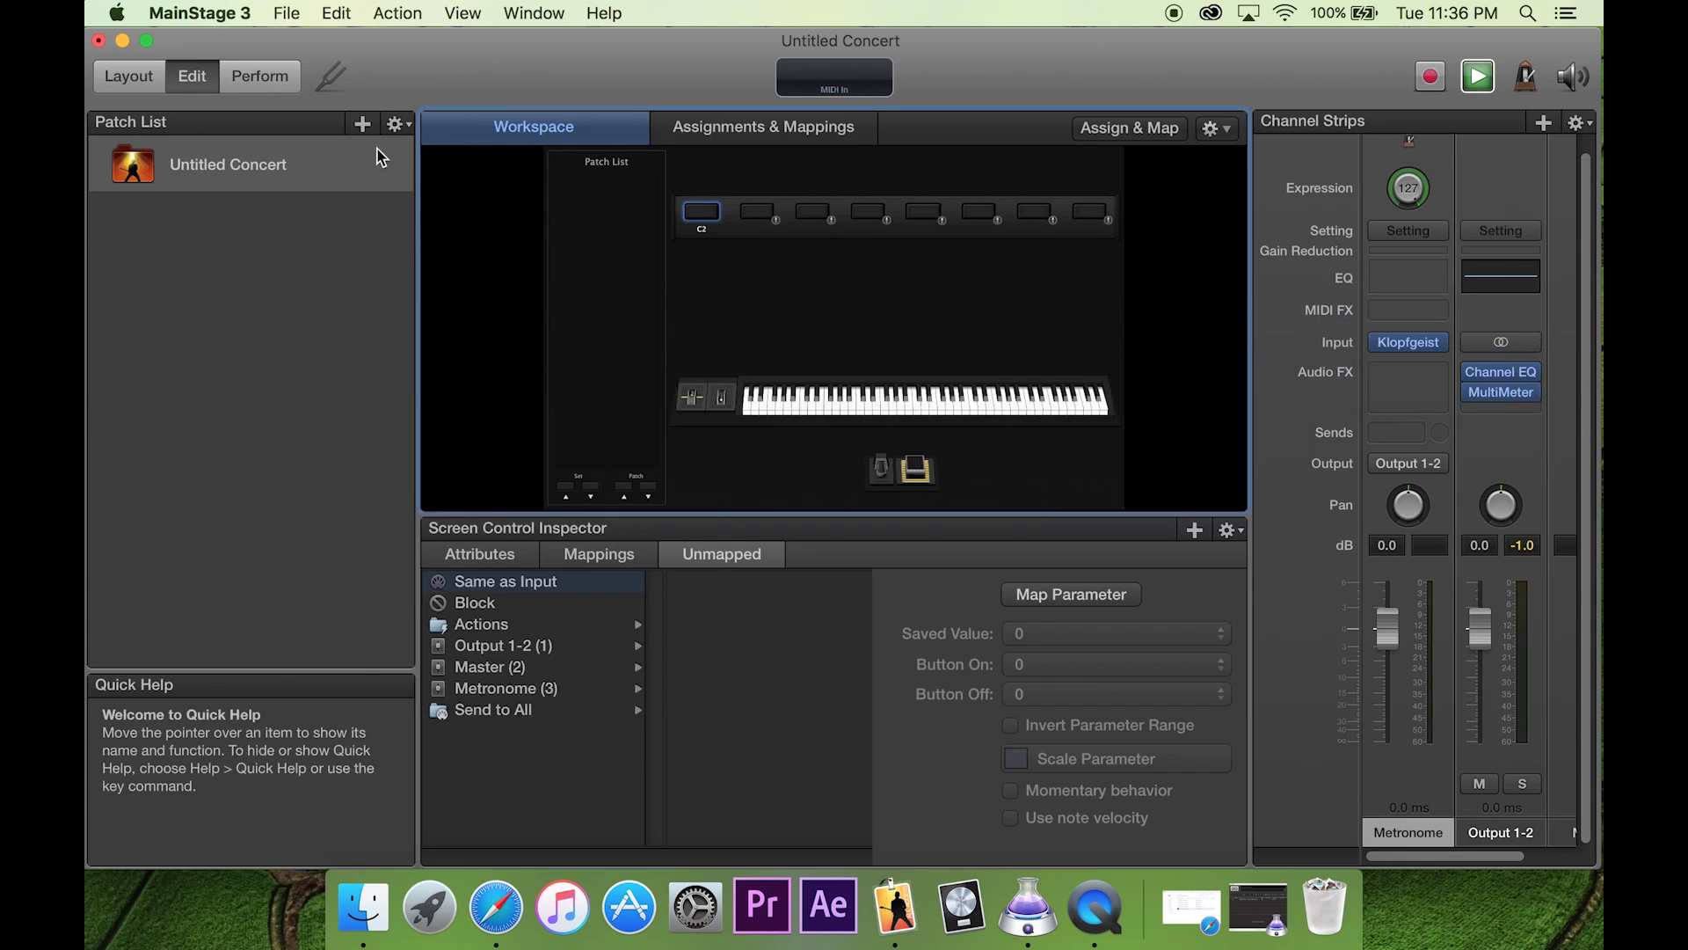
{"action": "key", "text": "super+Tab"}
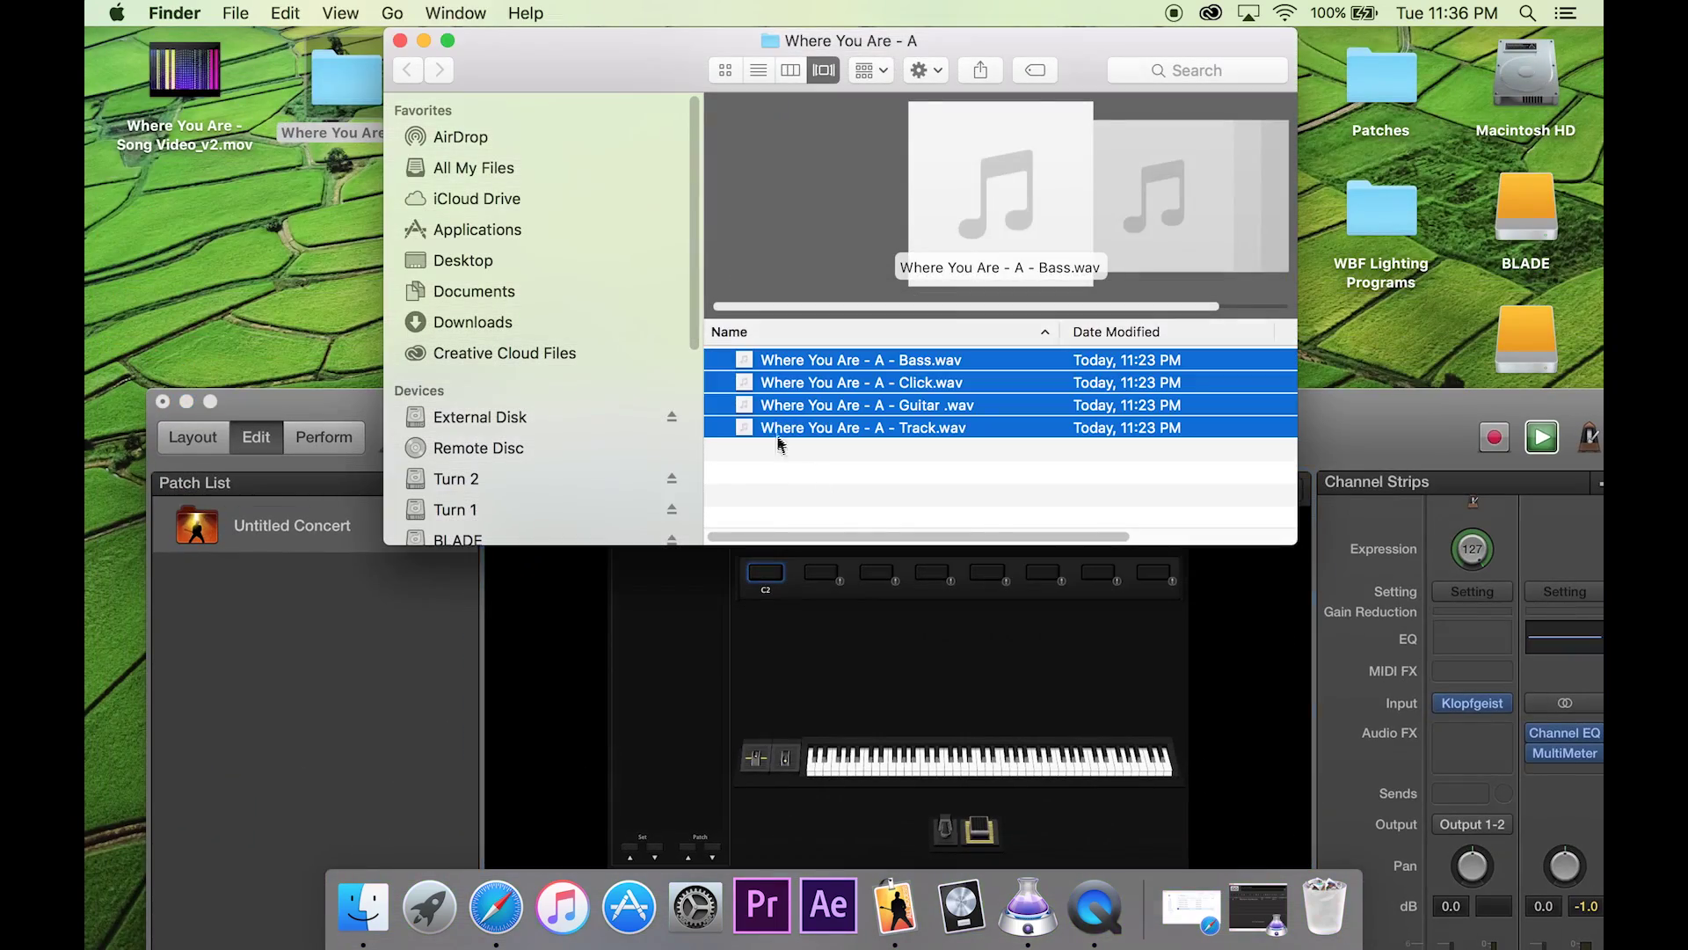
{"action": "left_click_drag", "start_coordinate": [778, 439], "coordinate": [1400, 463]}
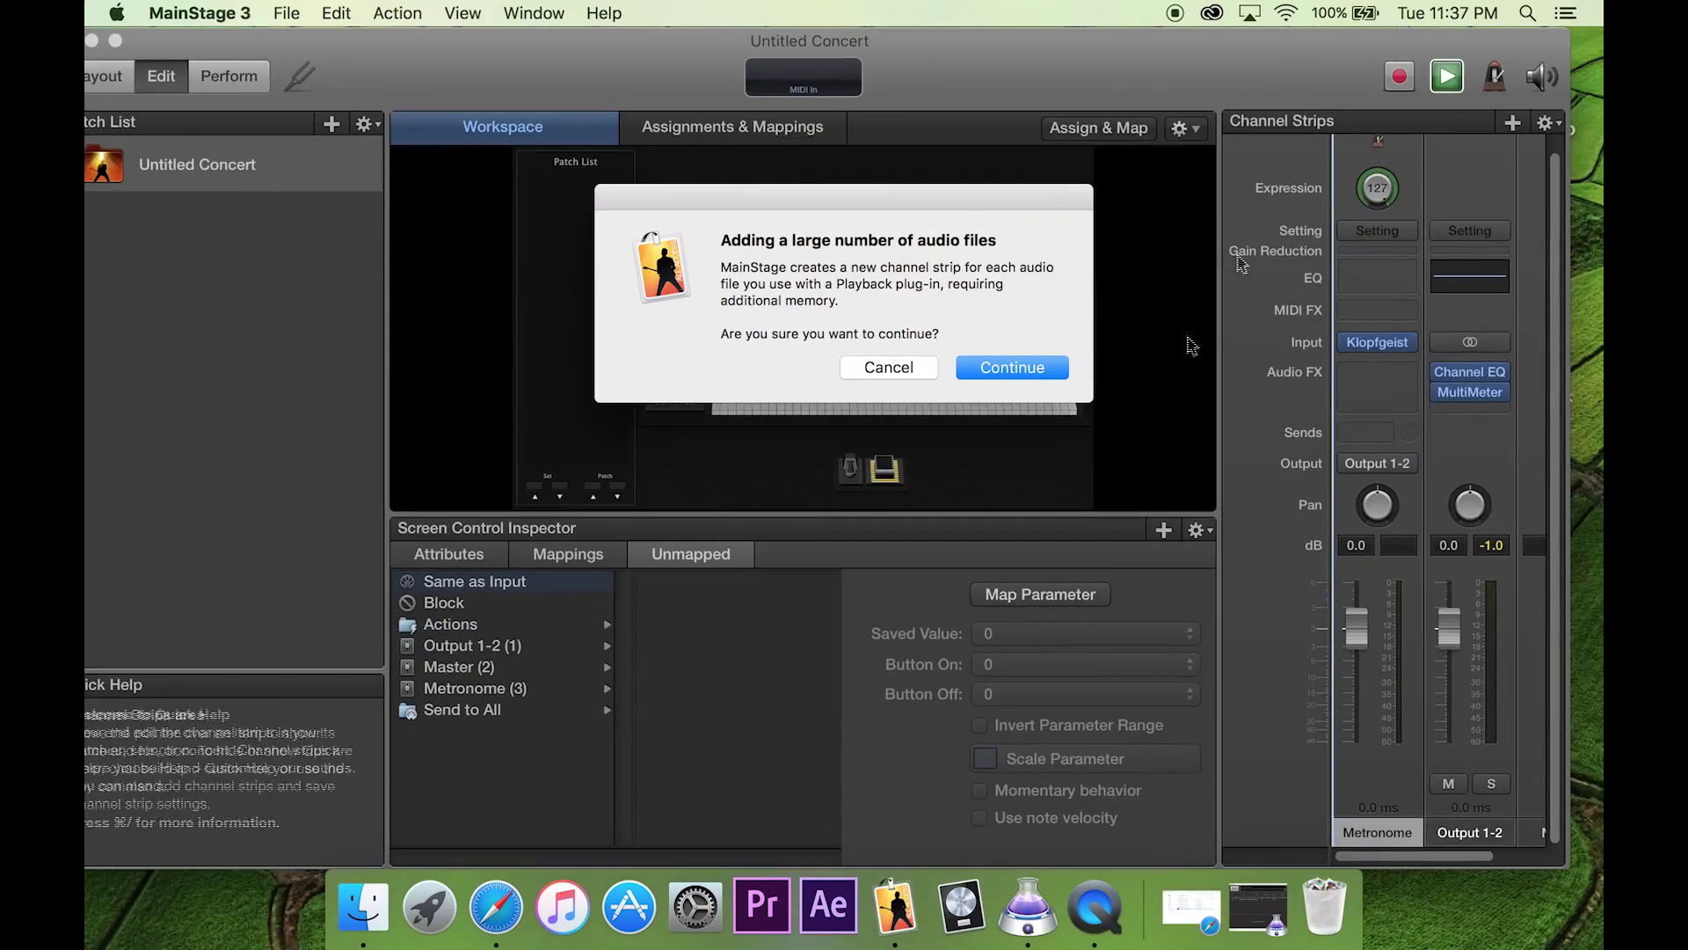
Continue to load the stems as Playback channel strips and open the Track stem's Playback plug-in.
{"action": "left_click", "coordinate": [996, 378]}
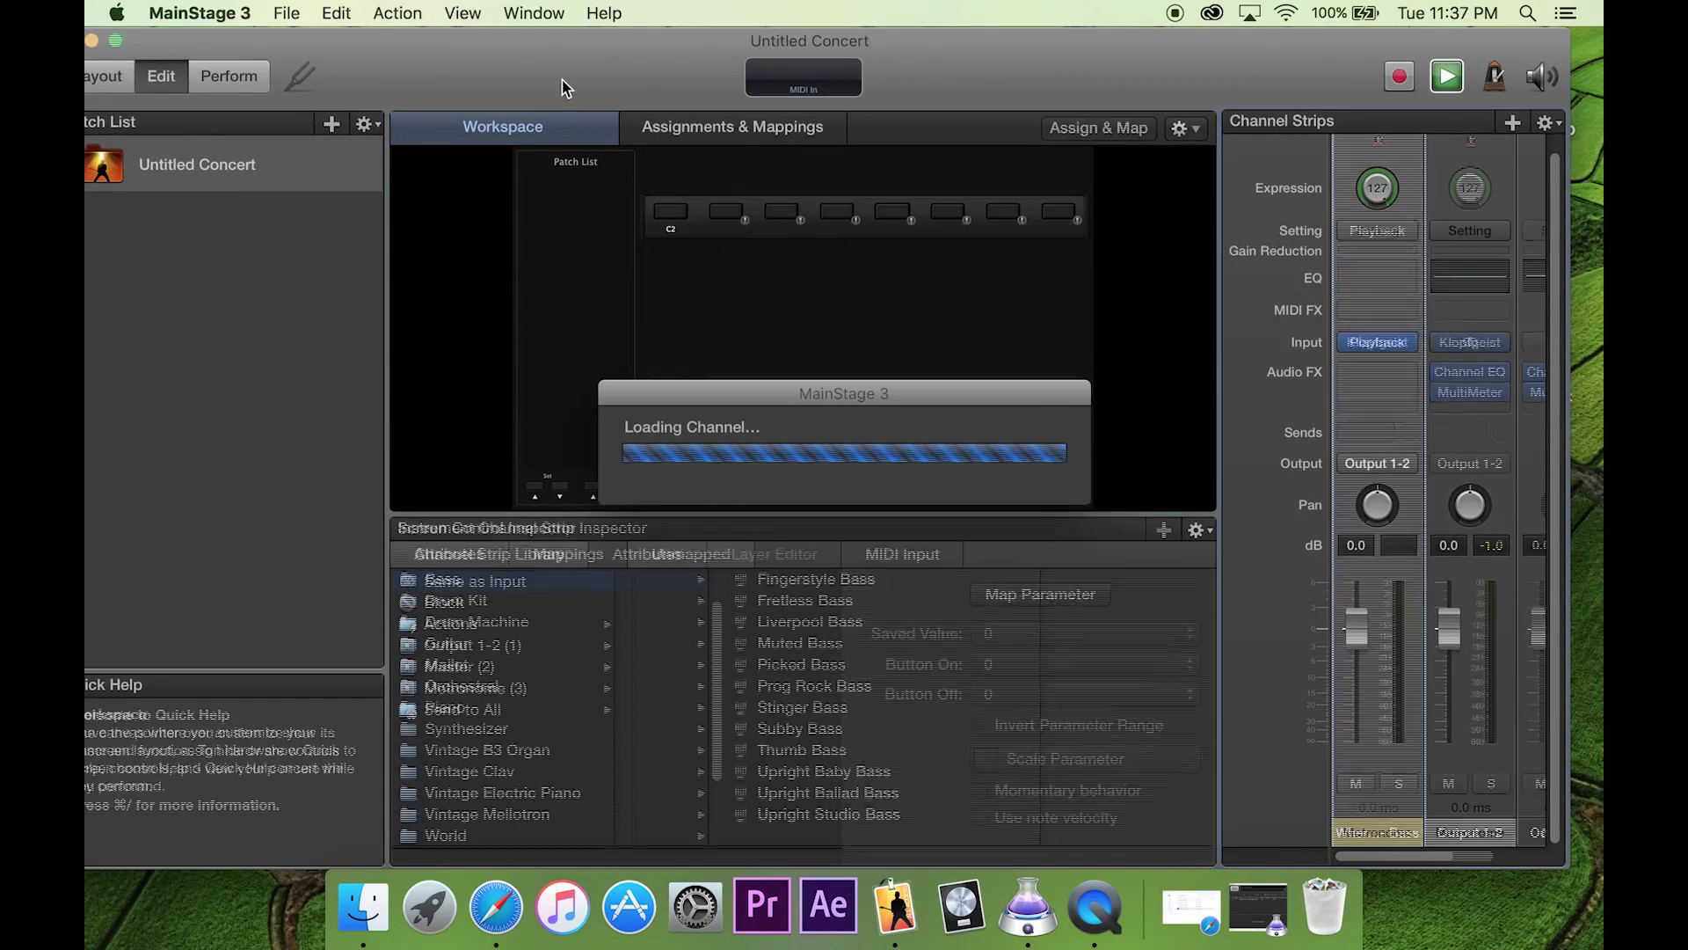
{"action": "left_click_drag", "start_coordinate": [563, 81], "coordinate": [587, 77]}
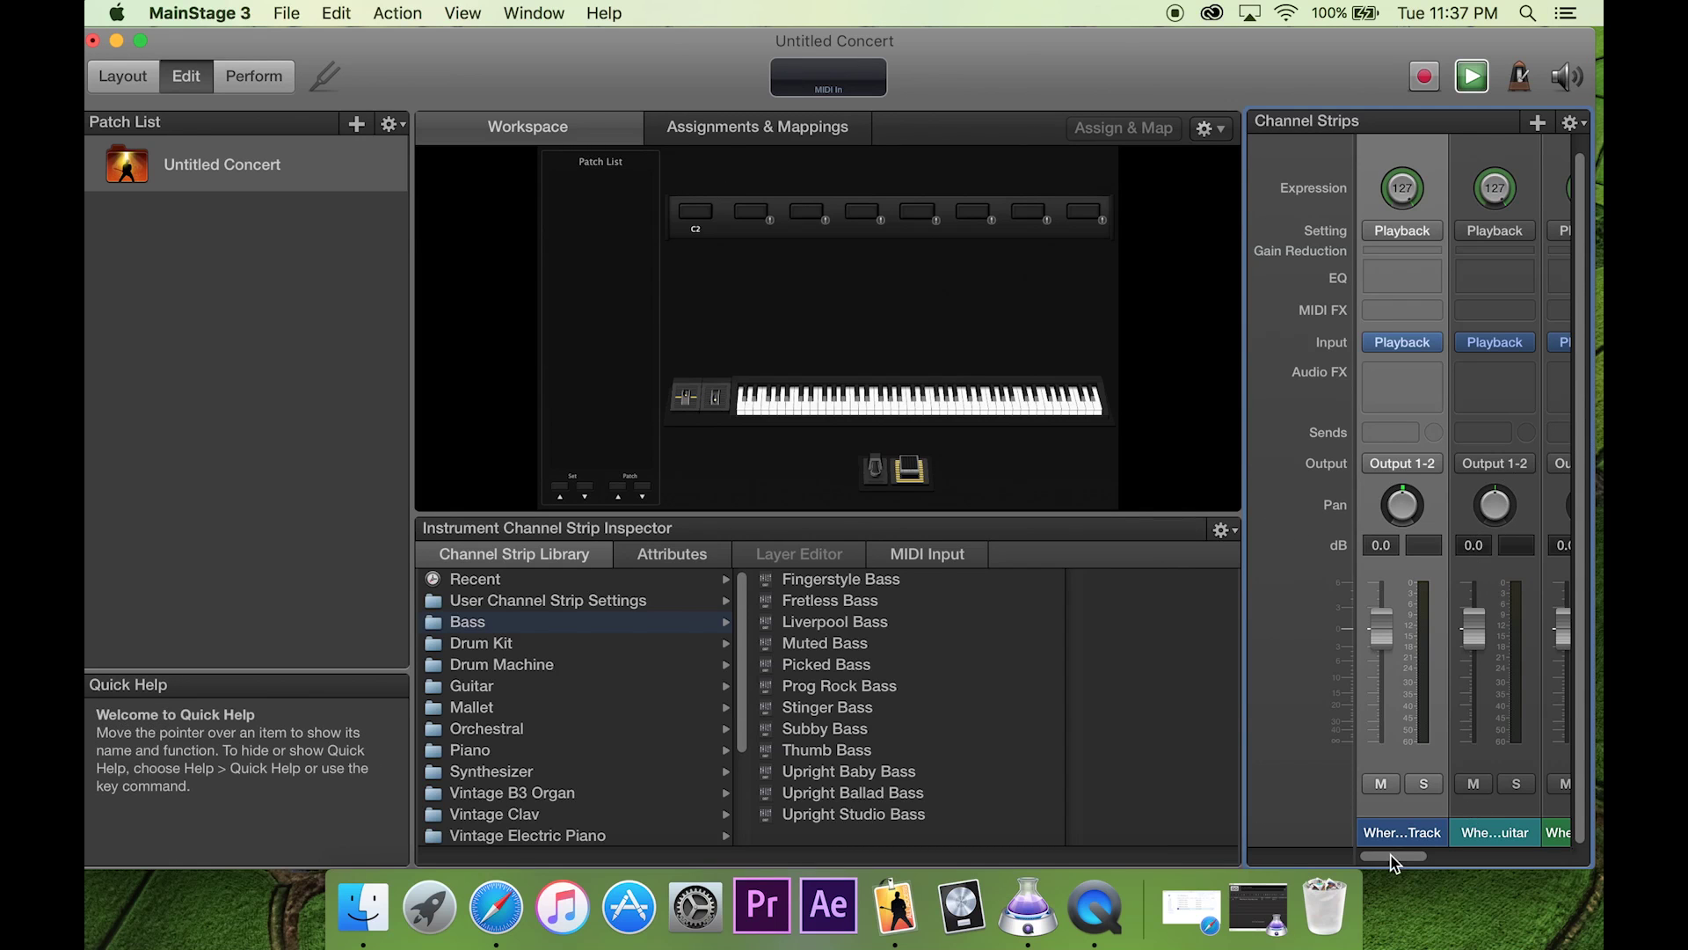
{"action": "mouse_move", "coordinate": [1395, 858]}
{"action": "left_mouse_down"}
{"action": "mouse_move", "coordinate": [1443, 870]}
{"action": "mouse_move", "coordinate": [1385, 855]}
{"action": "left_mouse_up"}
{"action": "left_click", "coordinate": [1405, 345]}
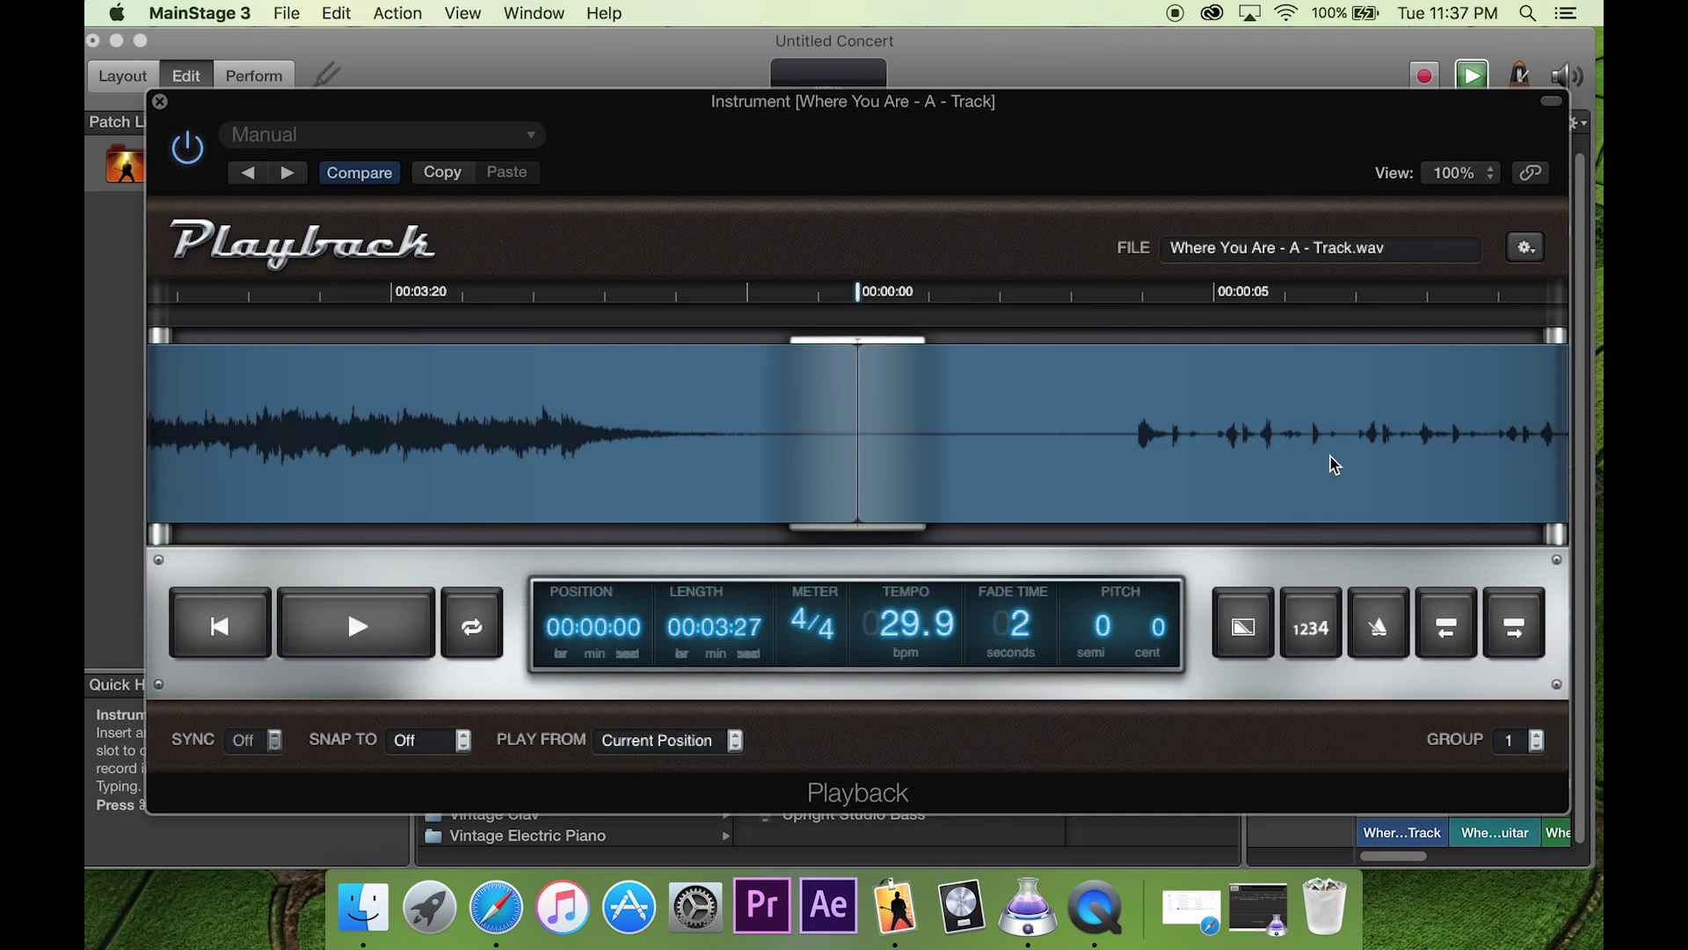
Set the Track stem's Playback PLAY FROM to Start and close the plug-in.
{"action": "left_click", "coordinate": [626, 740]}
{"action": "left_click", "coordinate": [629, 765]}
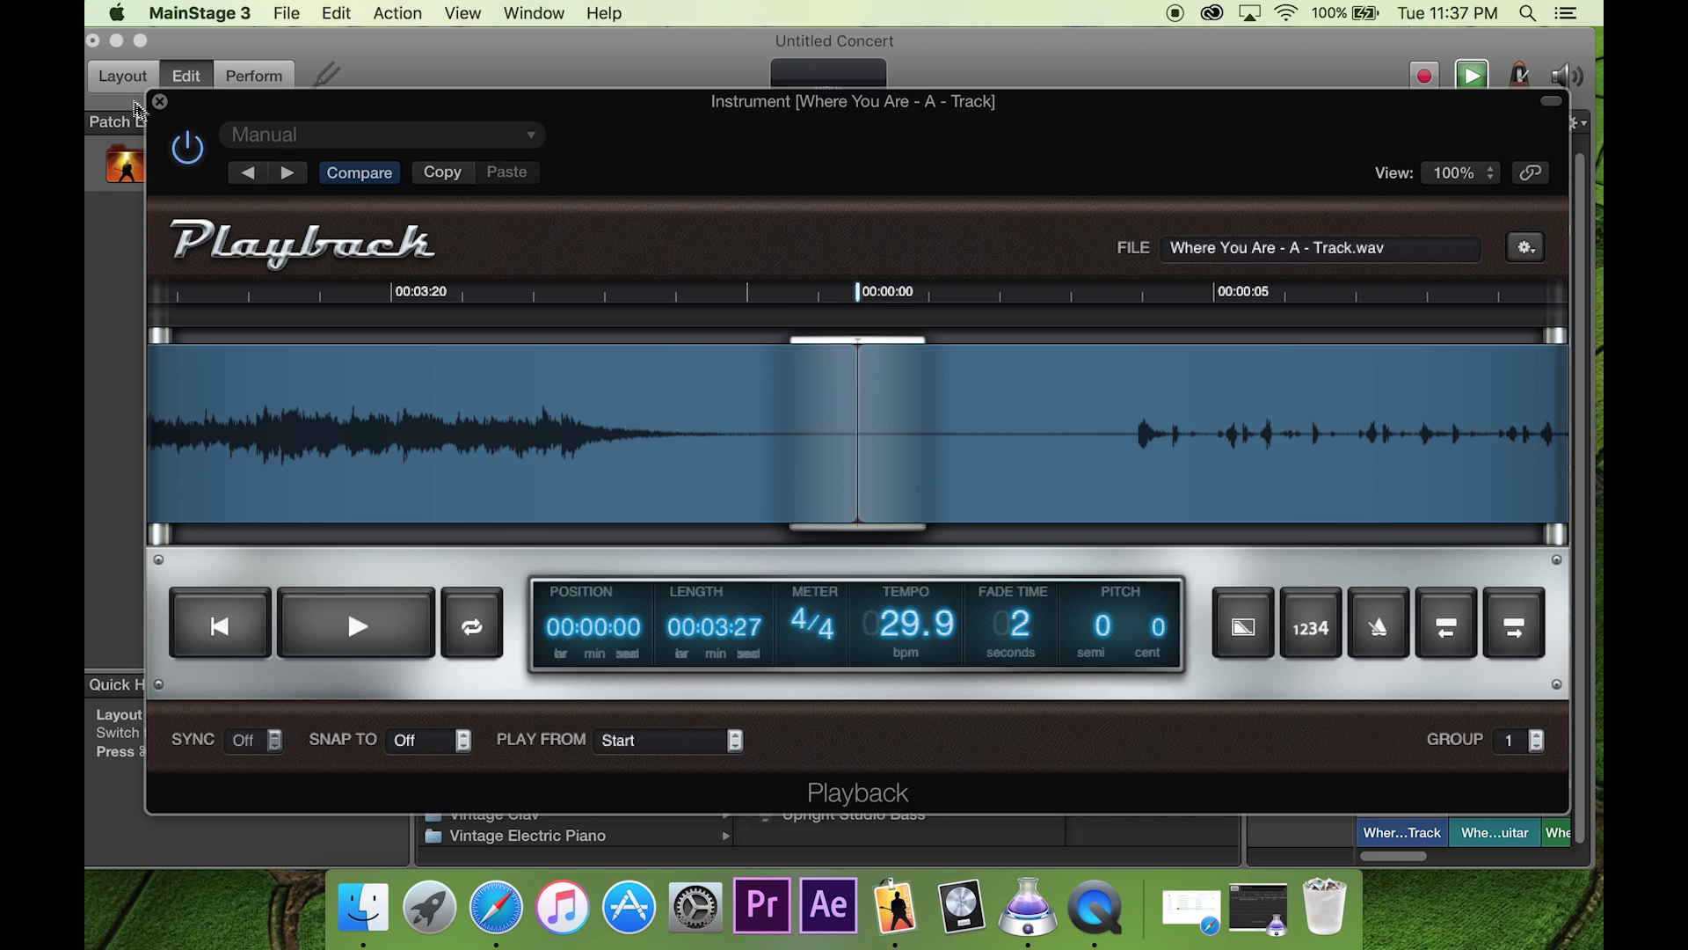
{"action": "left_click", "coordinate": [160, 102]}
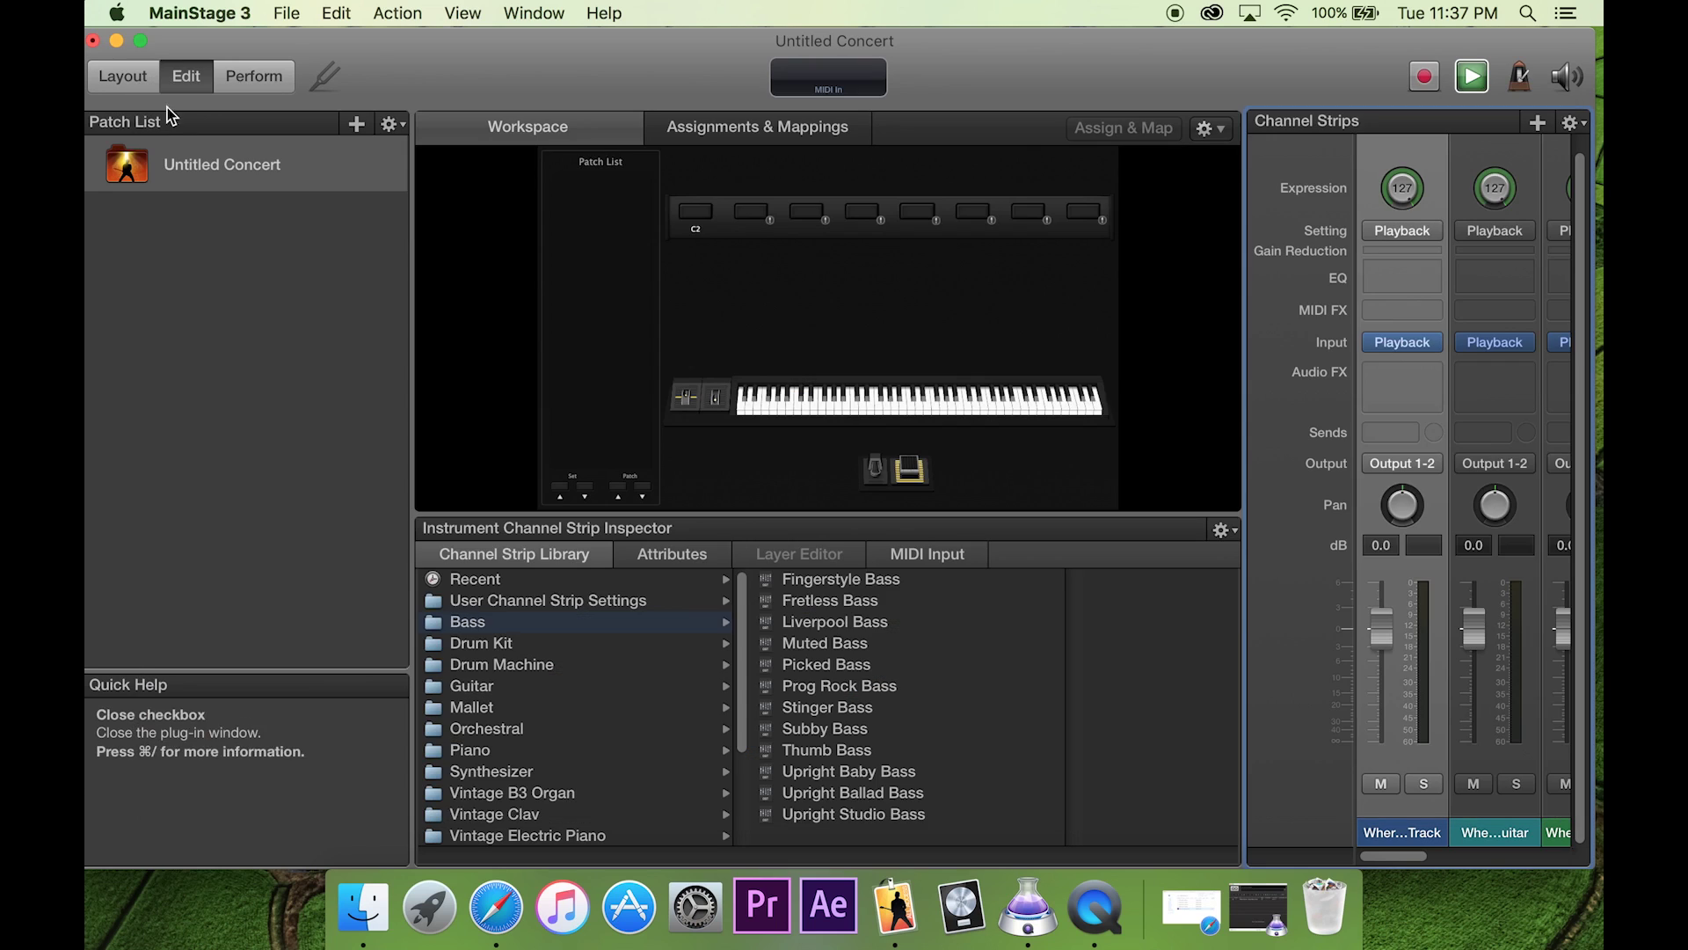
Set the Guitar stem's Playback PLAY FROM to Start.
{"action": "left_click", "coordinate": [1495, 342]}
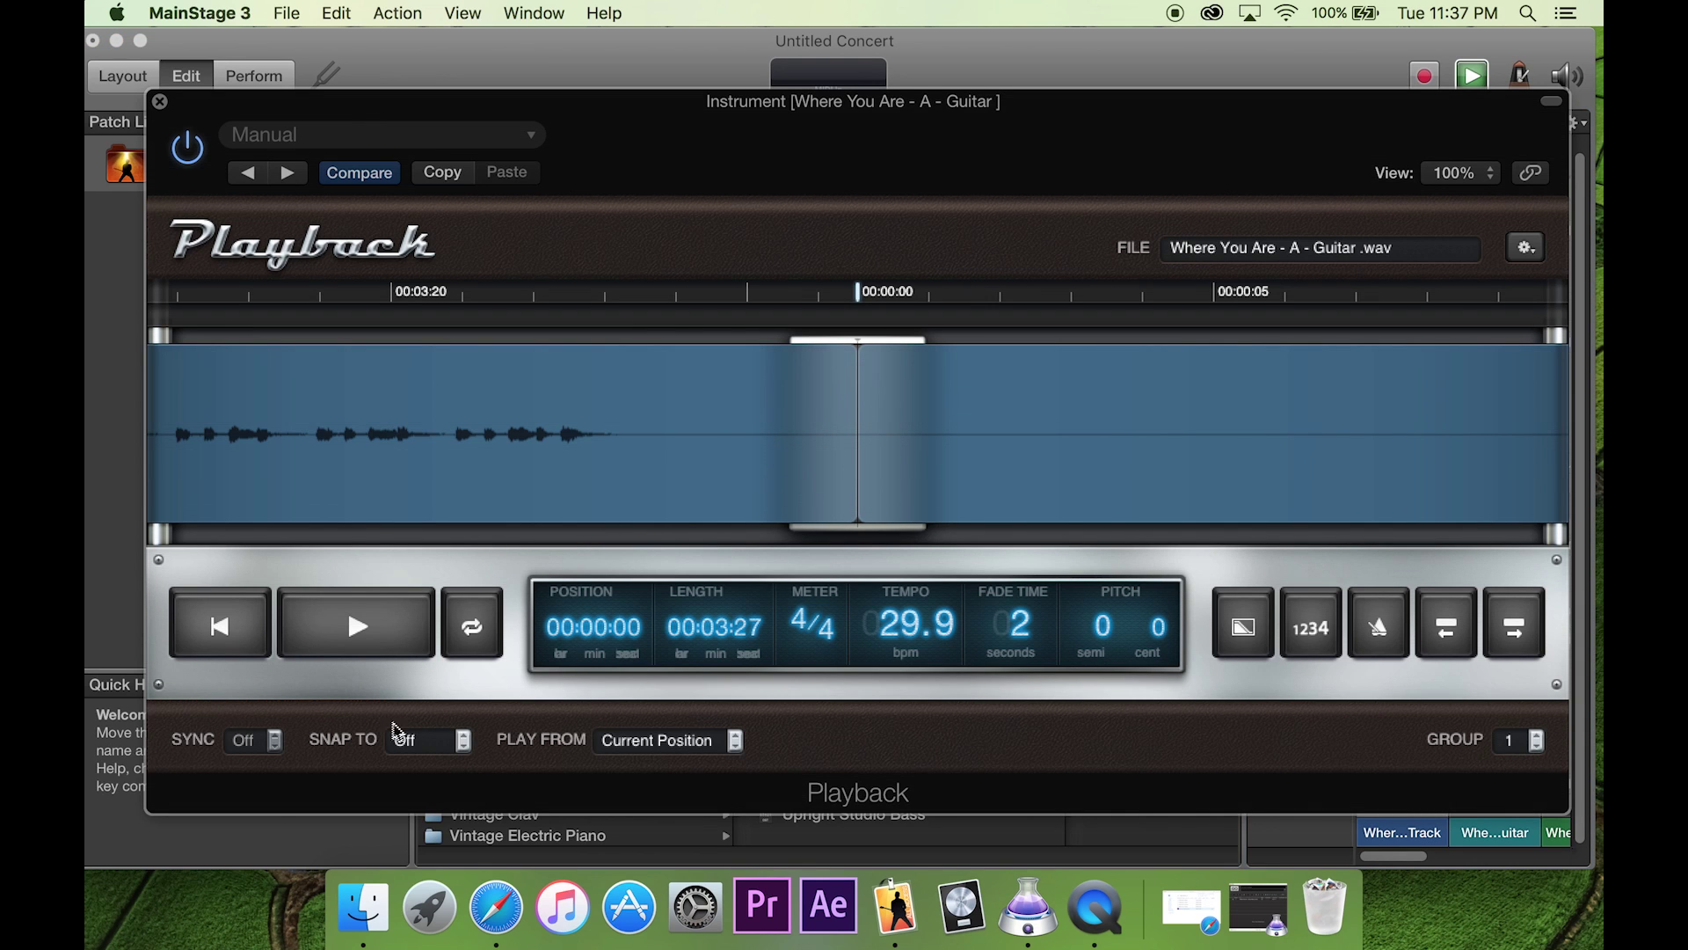
{"action": "left_click", "coordinate": [634, 740]}
{"action": "left_click", "coordinate": [635, 744]}
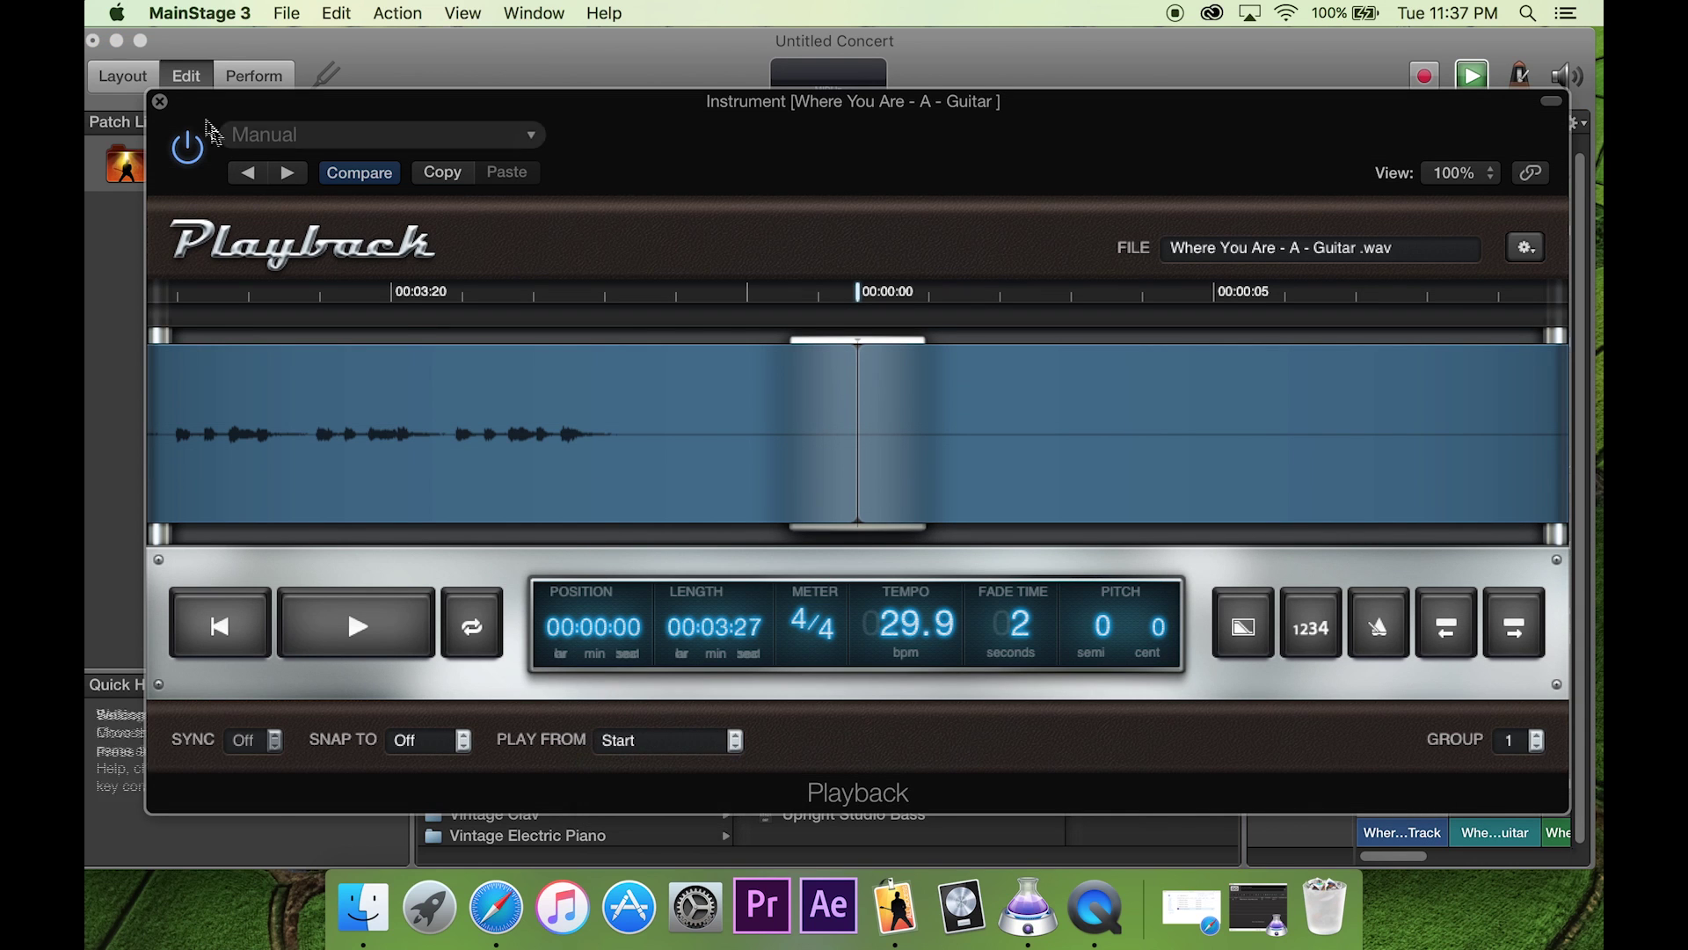
{"action": "left_click", "coordinate": [160, 102]}
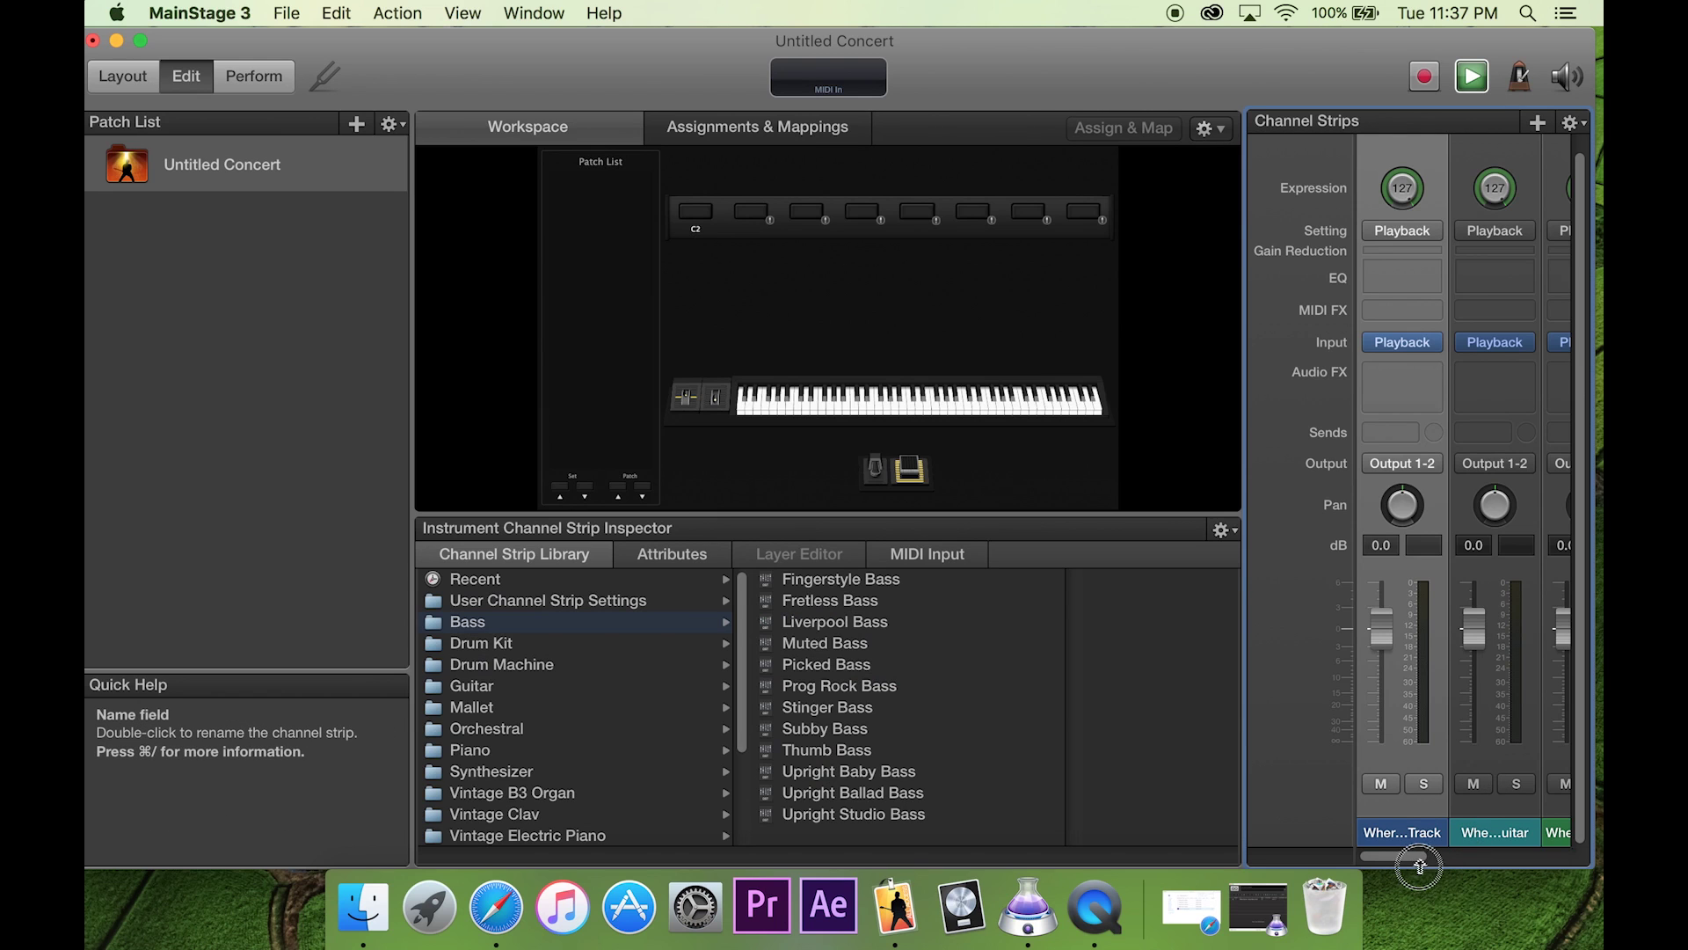
Set the Click stem's Playback PLAY FROM to Start.
{"action": "scroll", "coordinate": [1415, 866], "scroll_direction": "right", "scroll_amount": 3}
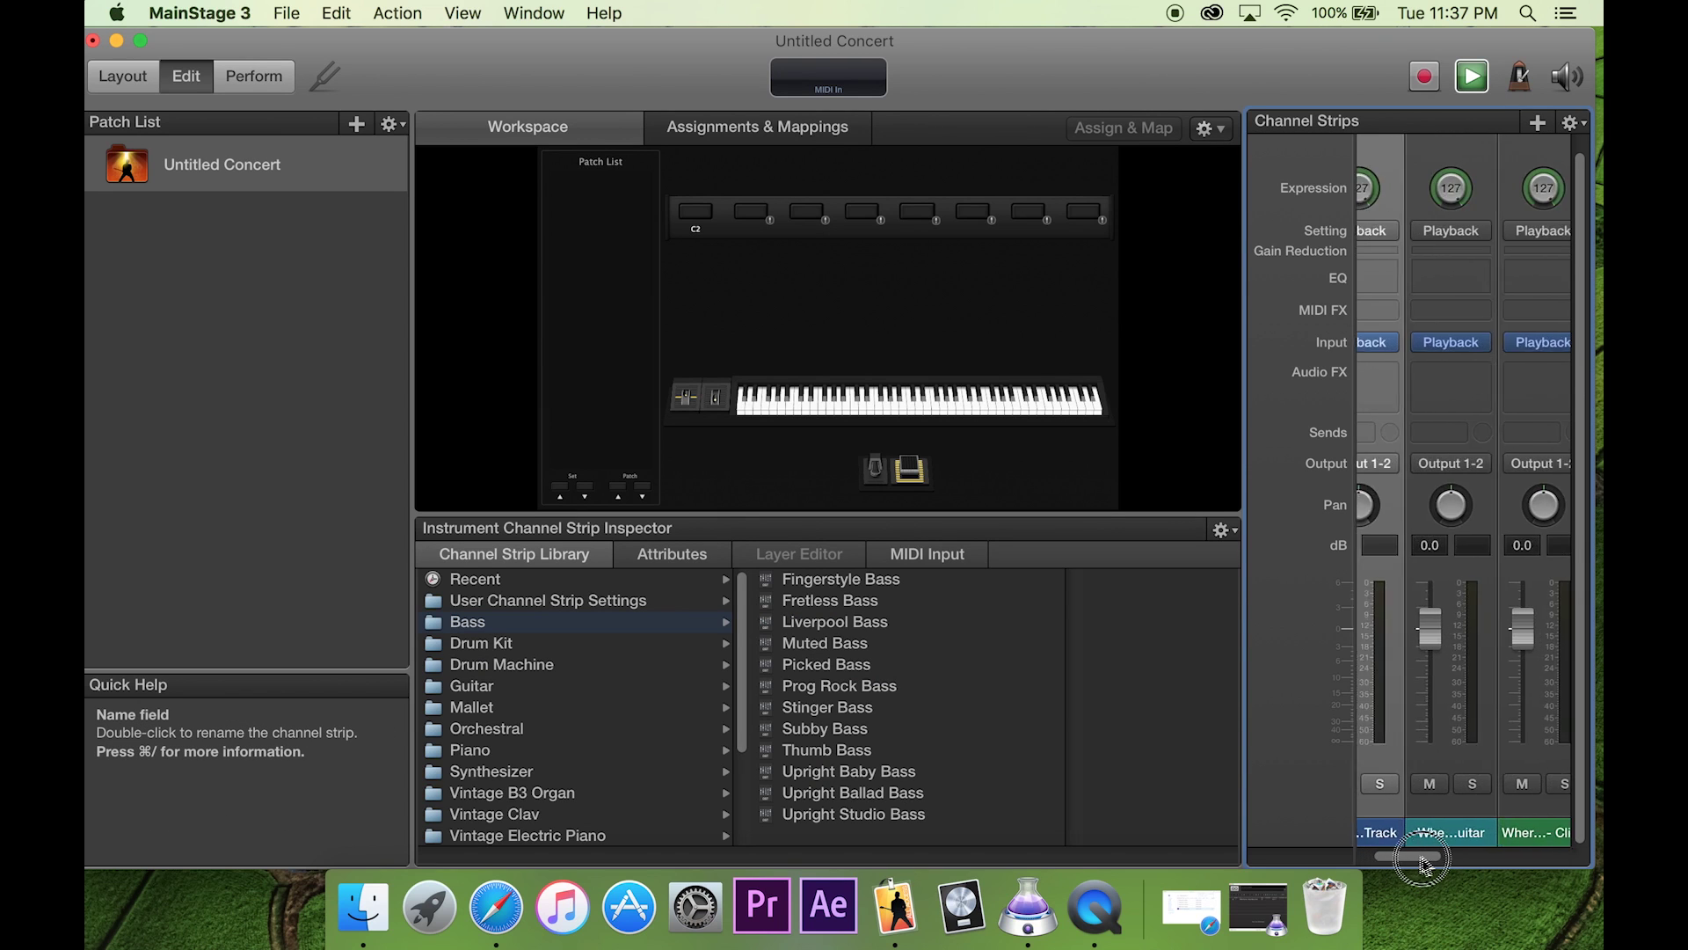
{"action": "left_click", "coordinate": [1451, 342]}
{"action": "left_click", "coordinate": [655, 740]}
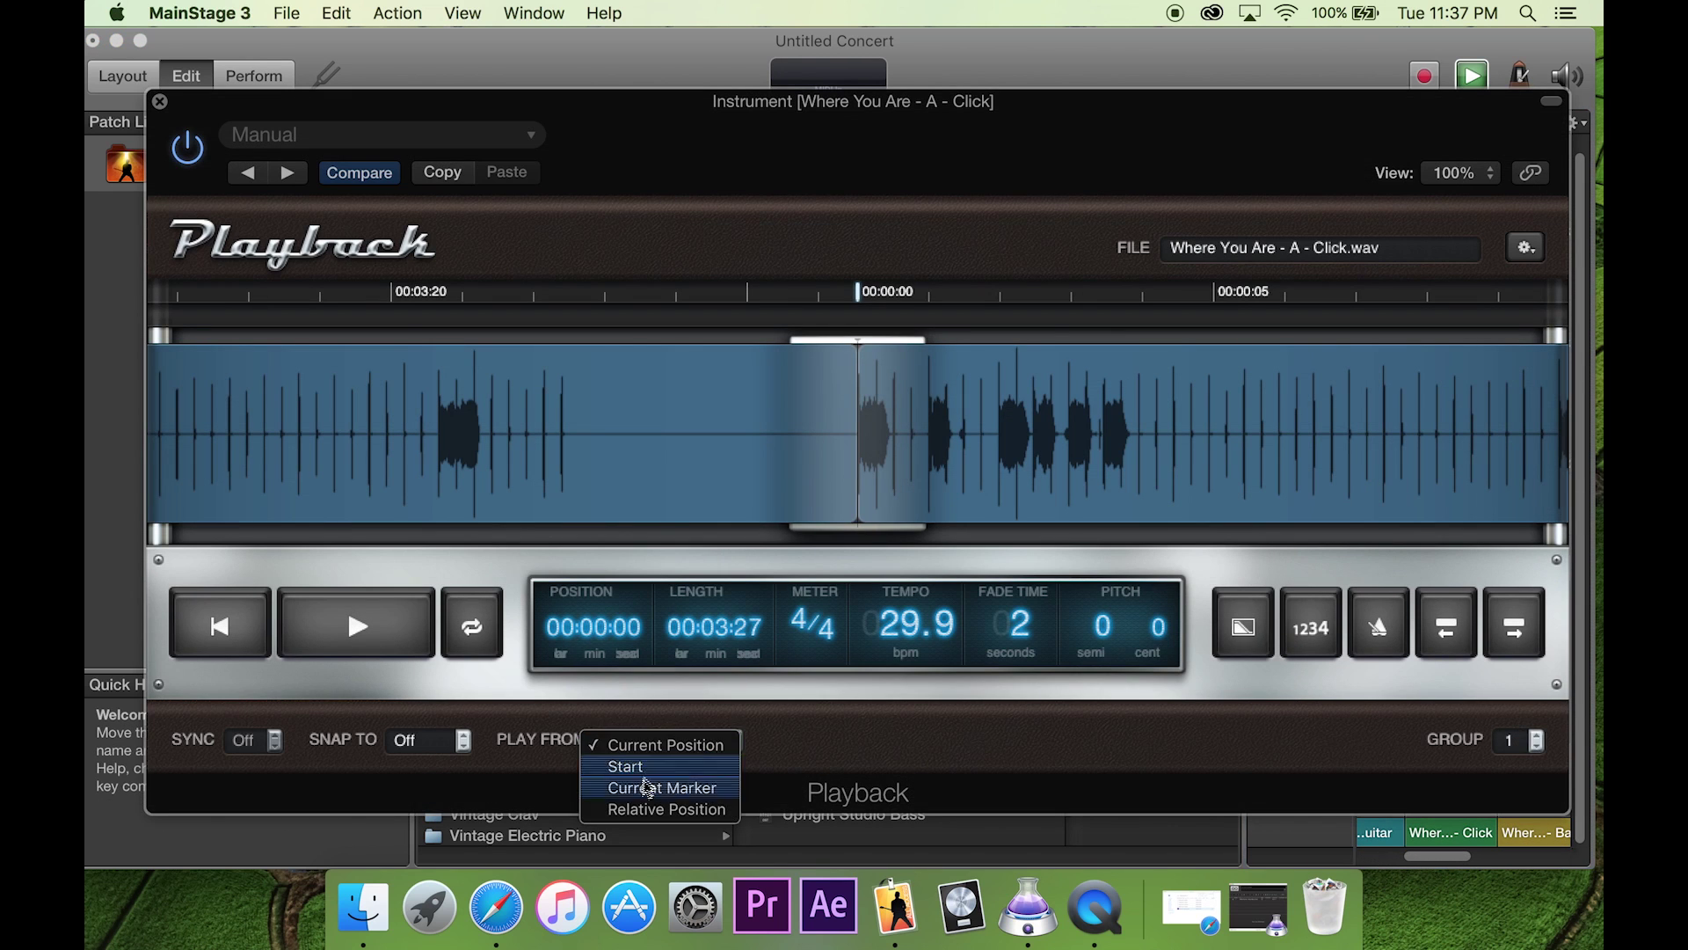
{"action": "left_click", "coordinate": [642, 767]}
{"action": "left_click", "coordinate": [160, 102]}
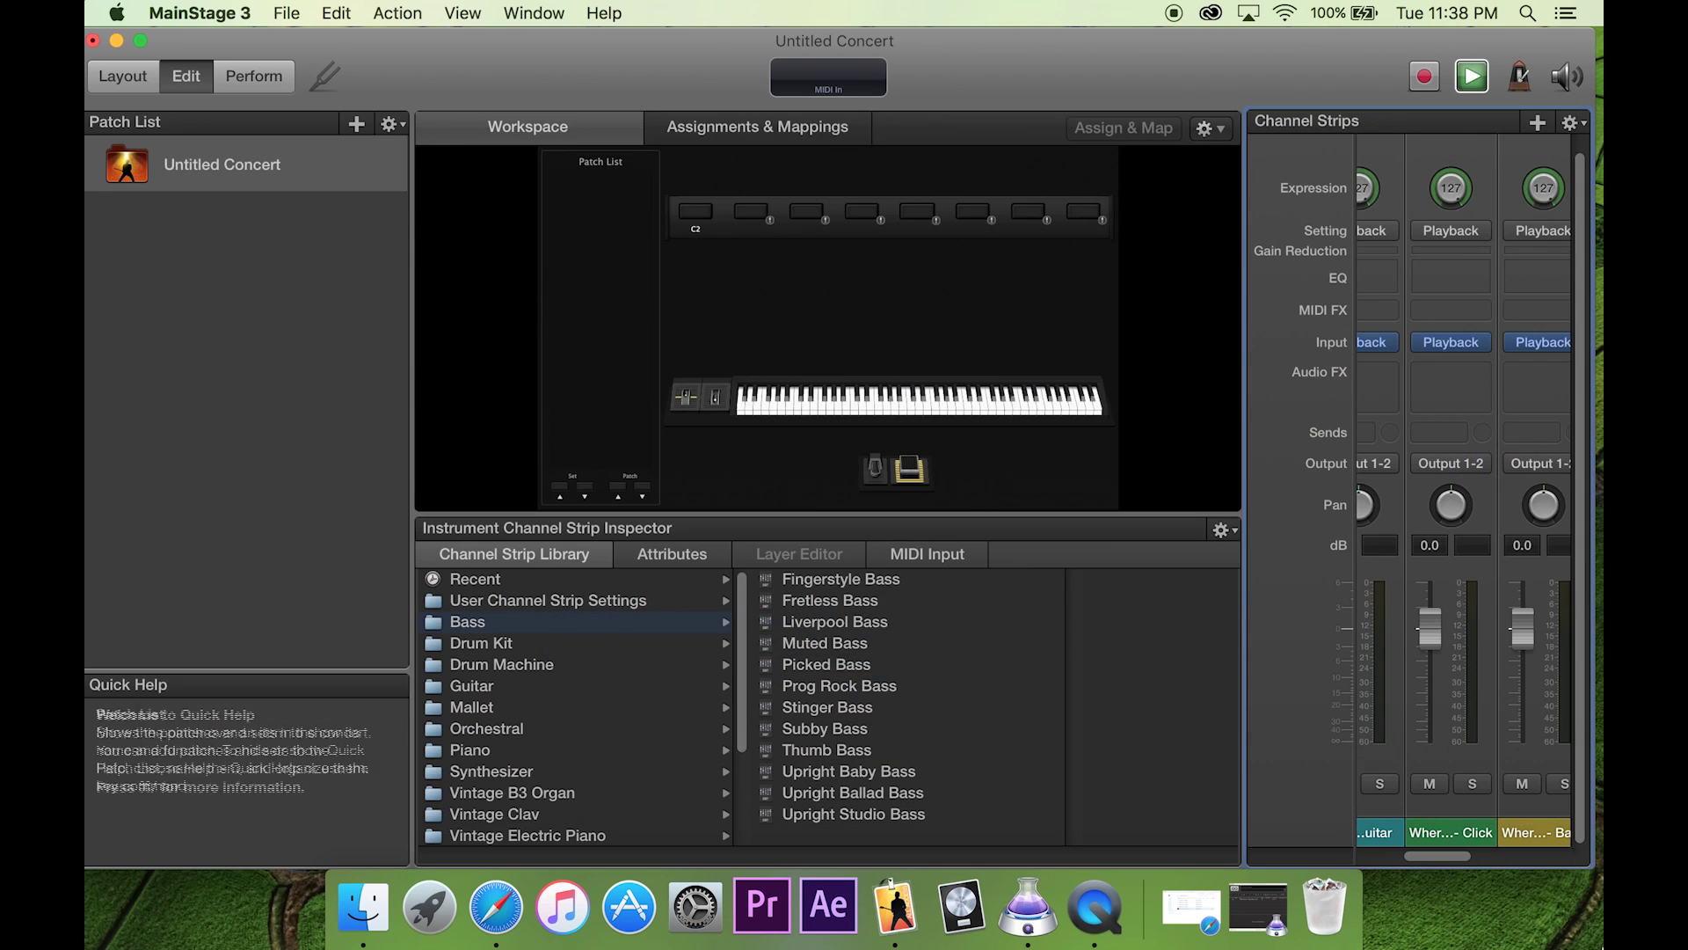
Set the Bass stem's Playback PLAY FROM to Start.
{"action": "left_click_drag", "start_coordinate": [1442, 869], "coordinate": [1467, 869]}
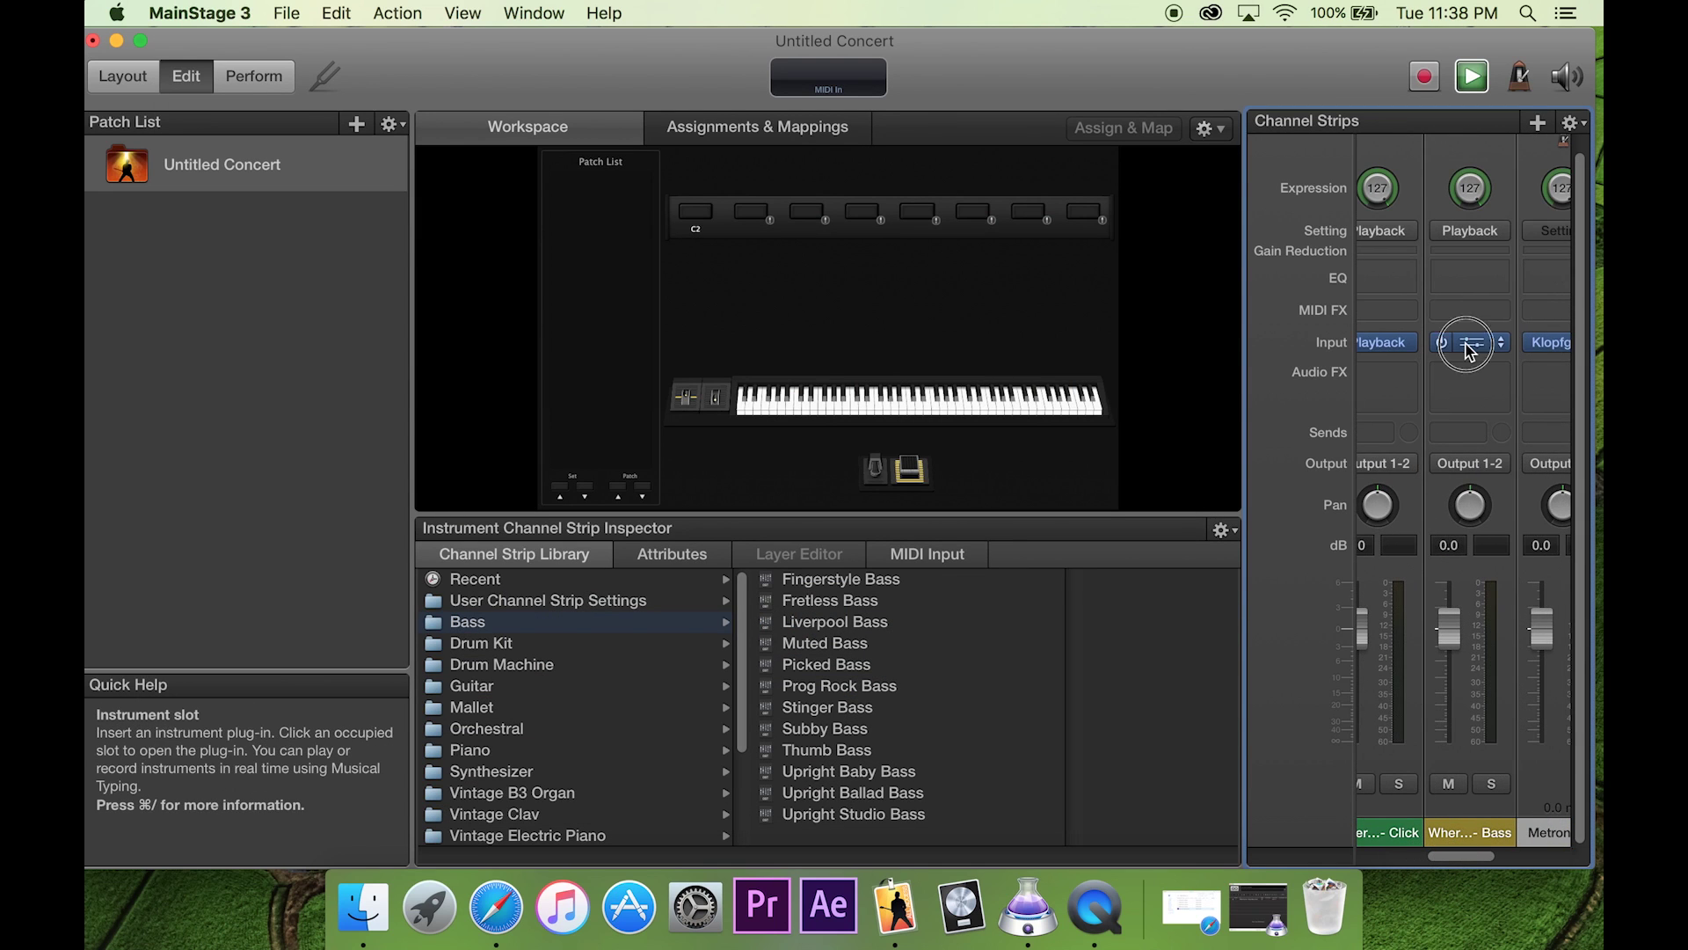
{"action": "left_click", "coordinate": [1436, 343]}
{"action": "left_click", "coordinate": [682, 743]}
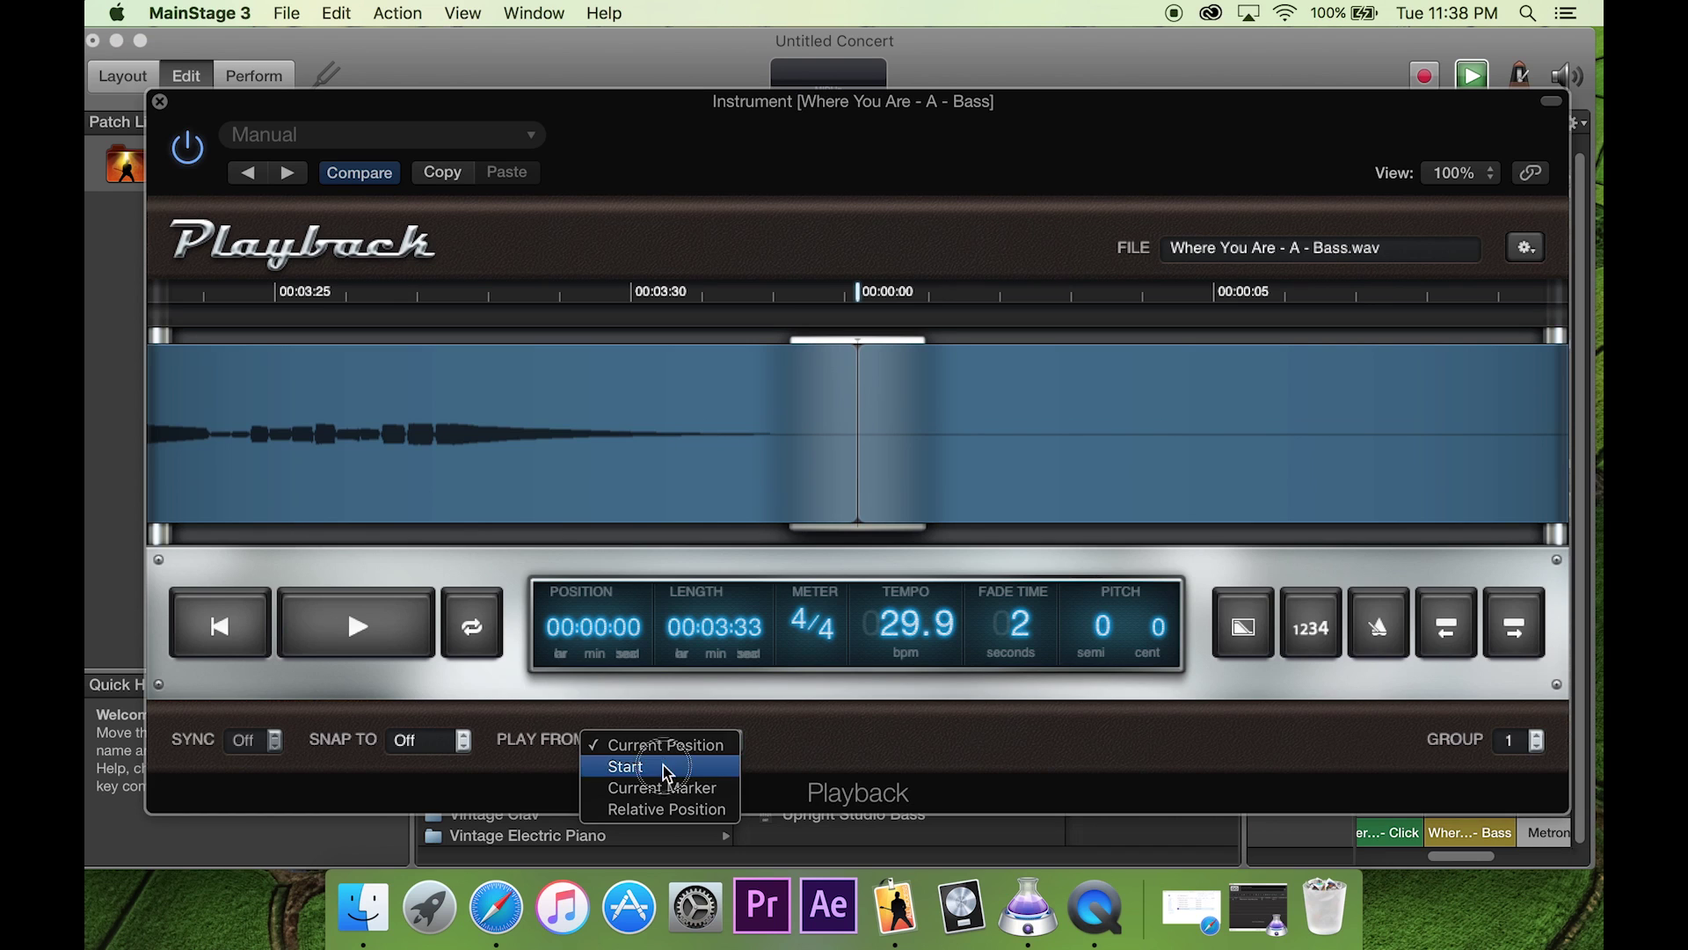
{"action": "left_click", "coordinate": [1502, 756]}
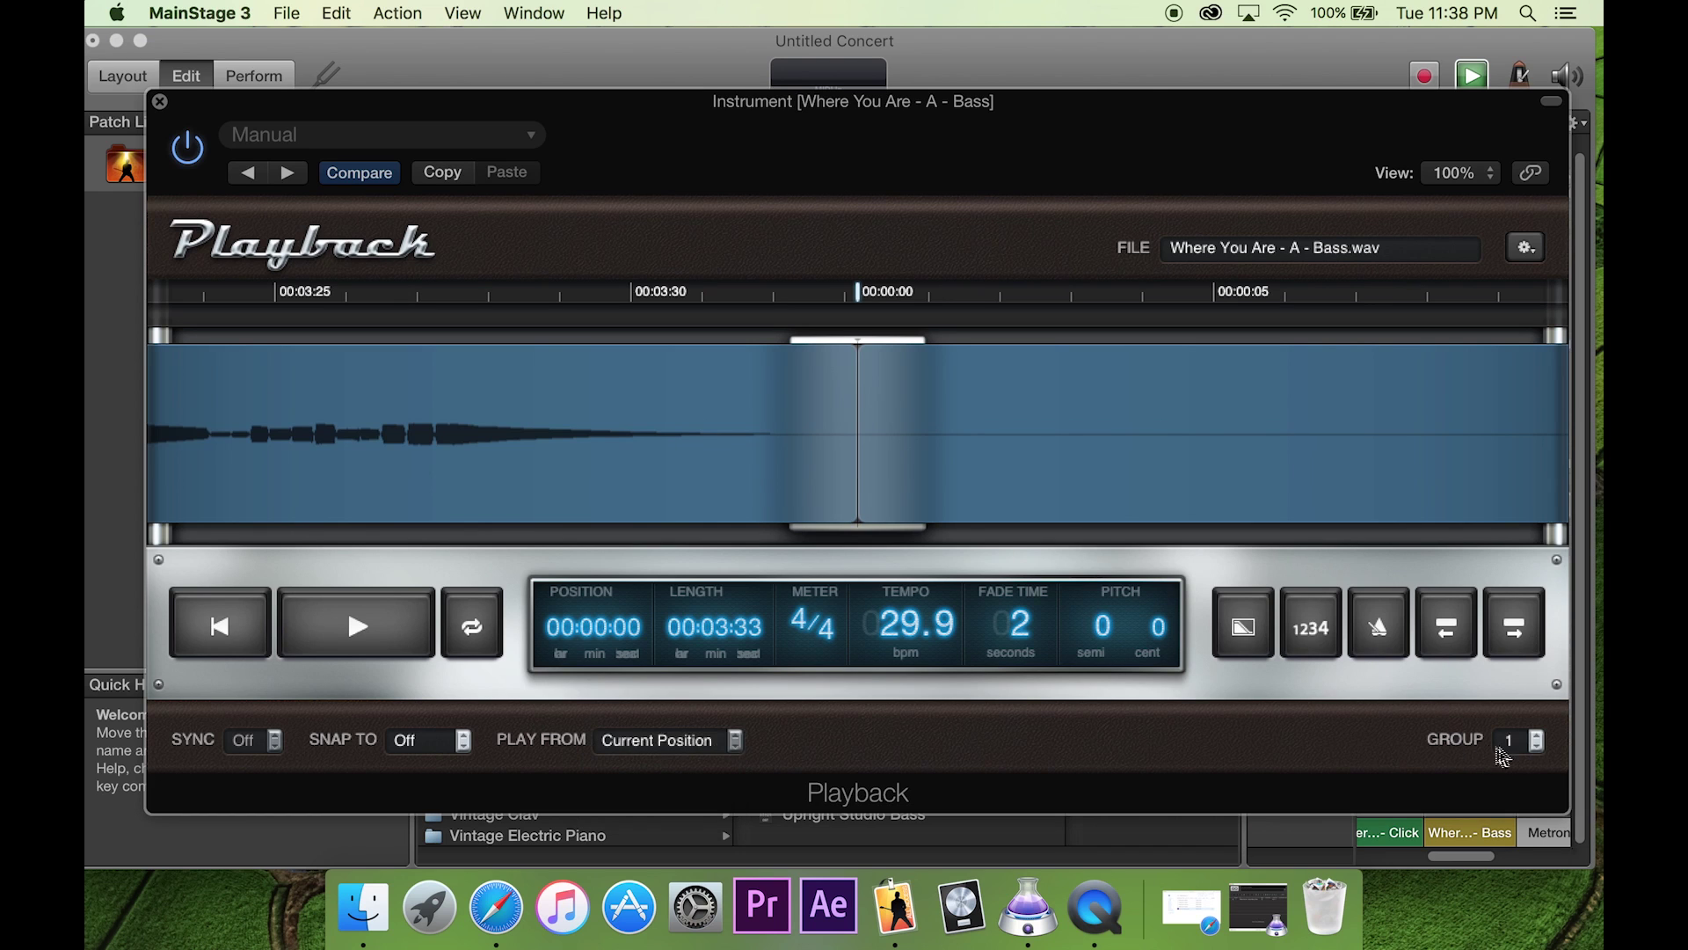
{"action": "left_click", "coordinate": [160, 101]}
{"action": "left_click_drag", "start_coordinate": [1455, 856], "coordinate": [1382, 854]}
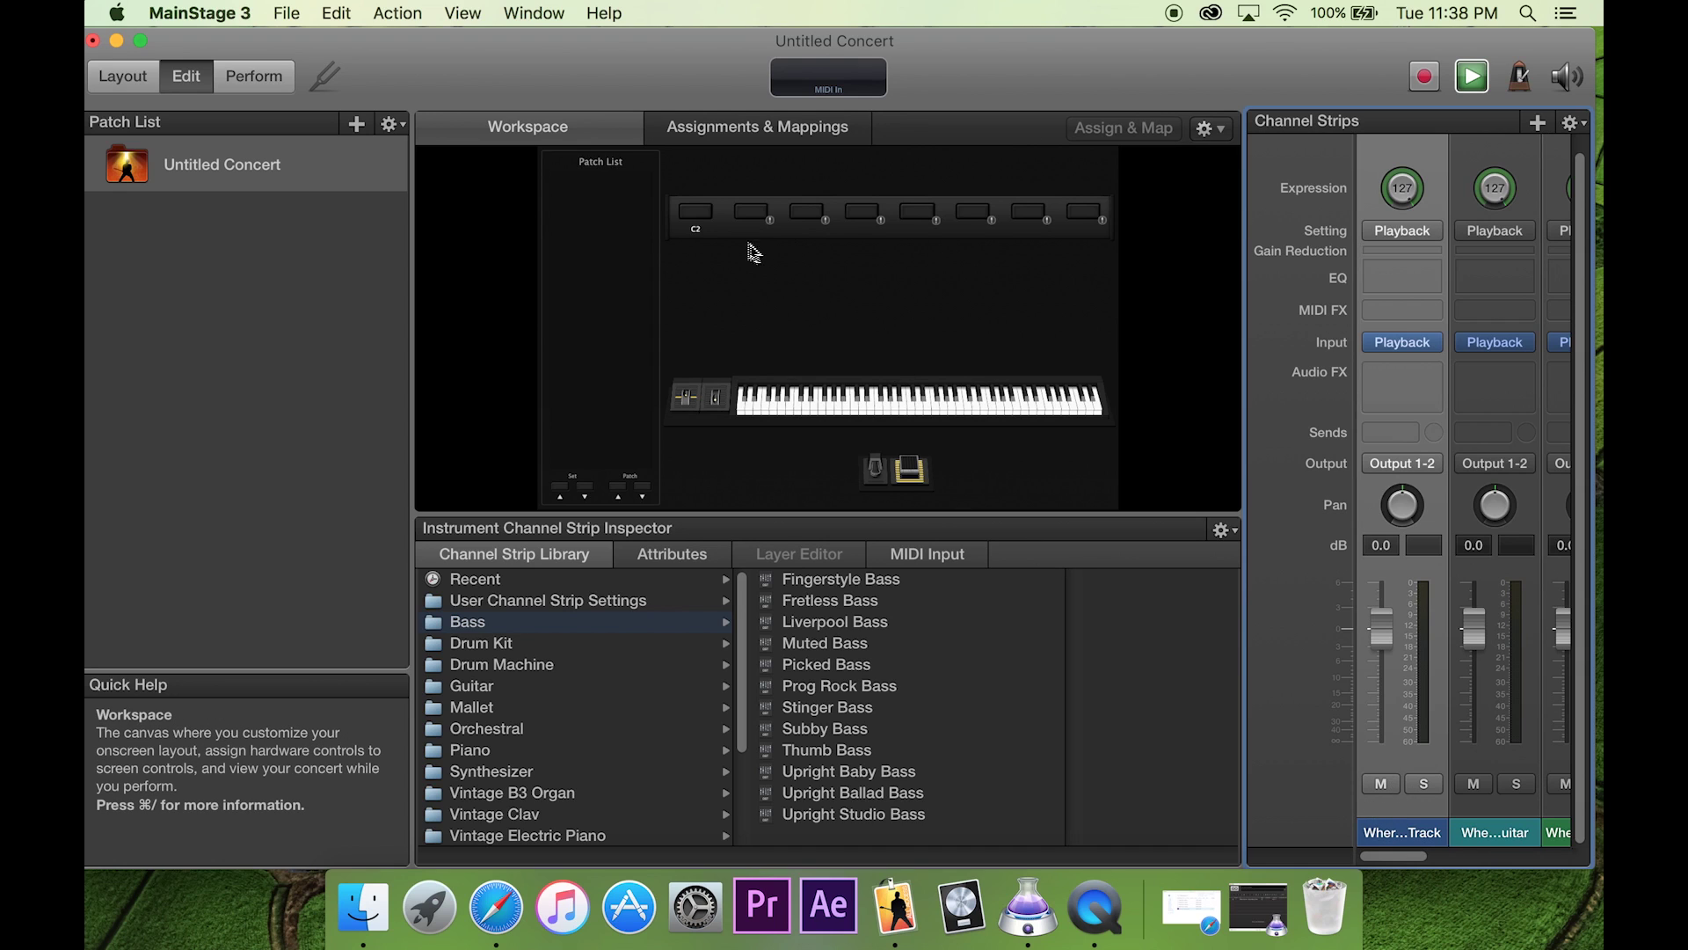
Map the C2 button to the Track stem's Playback Play/Stop, On as Playing and Off as Stopped.
{"action": "left_click", "coordinate": [709, 220]}
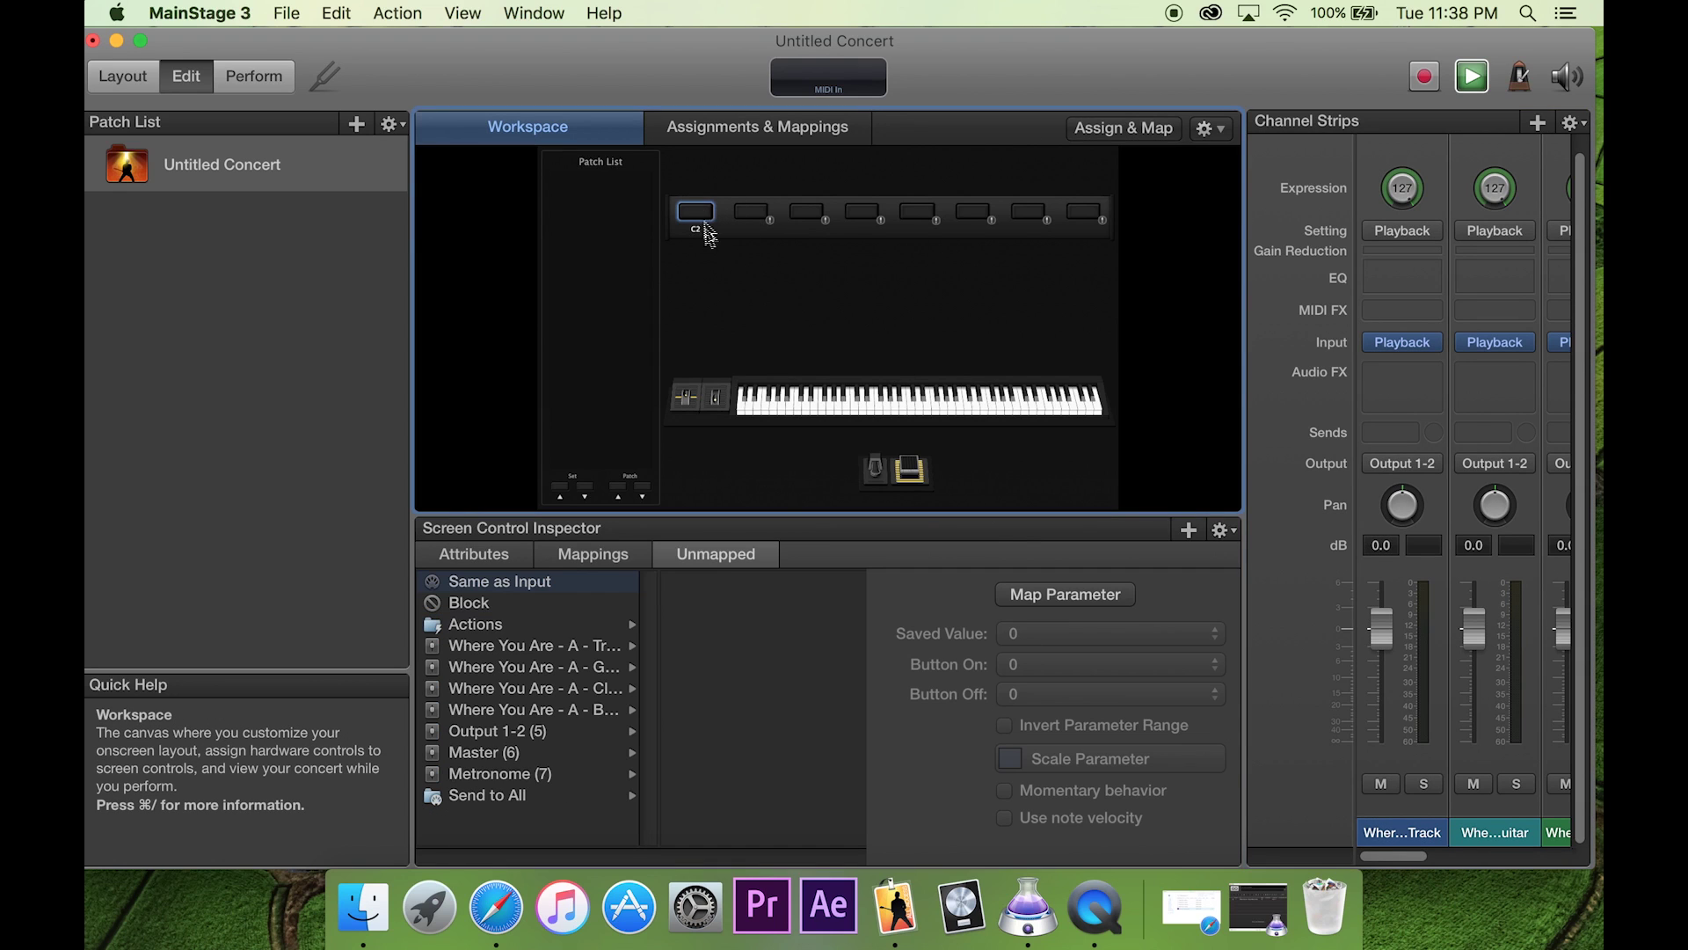
{"action": "left_click", "coordinate": [1055, 596]}
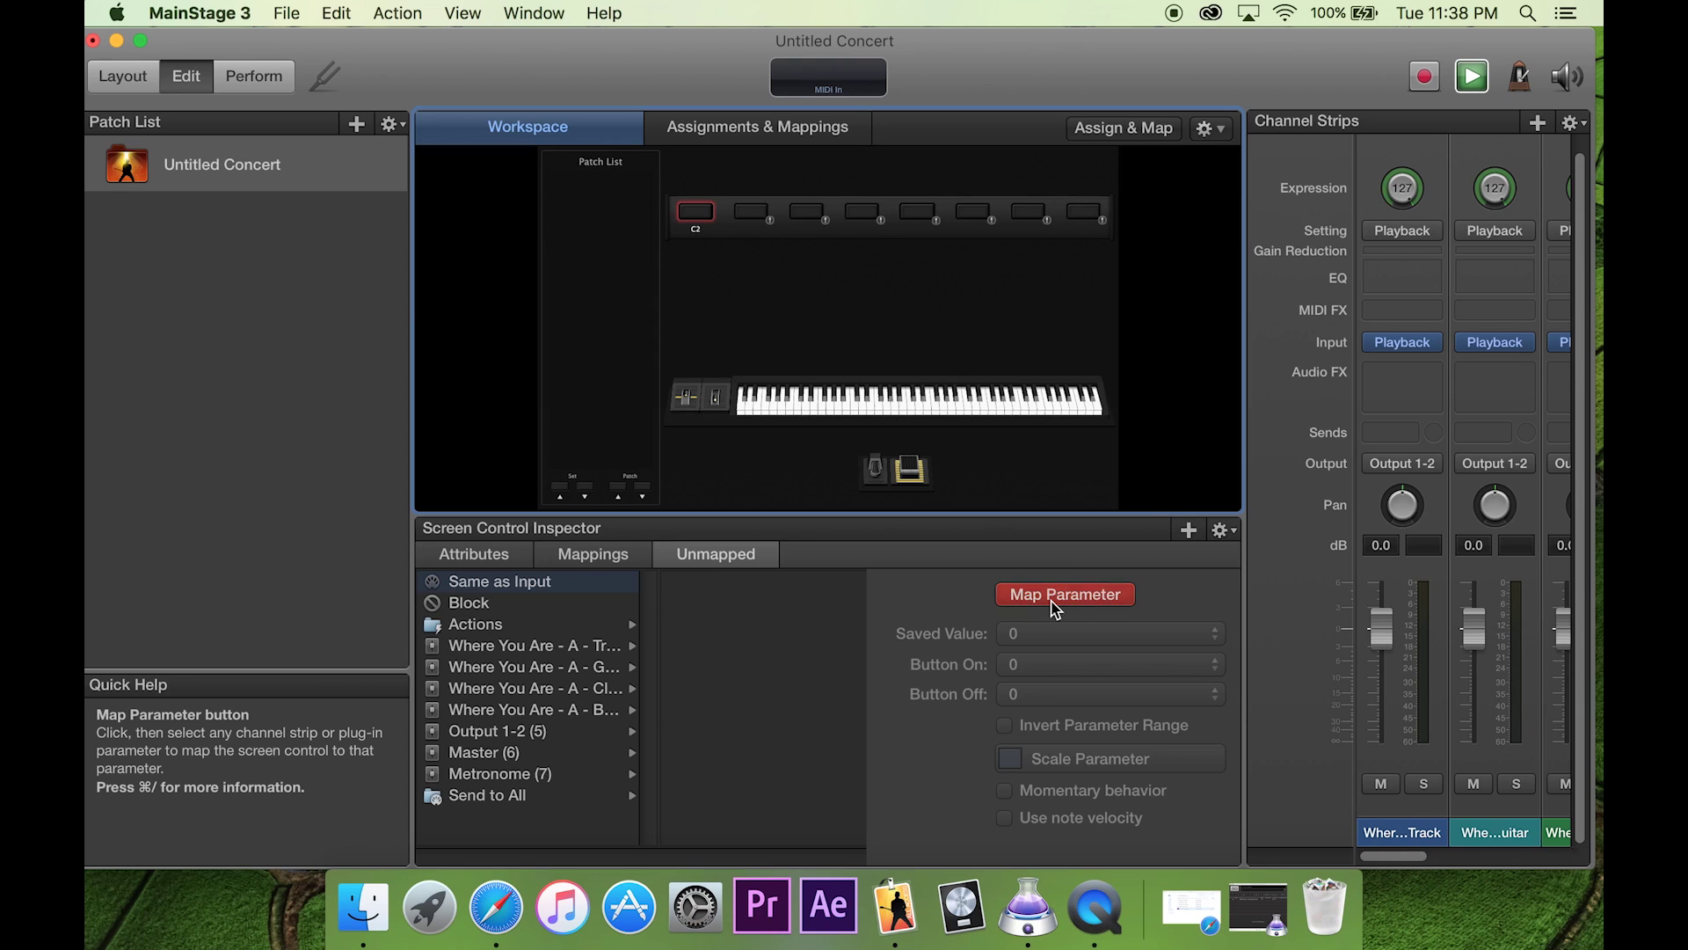
{"action": "left_click", "coordinate": [1403, 344]}
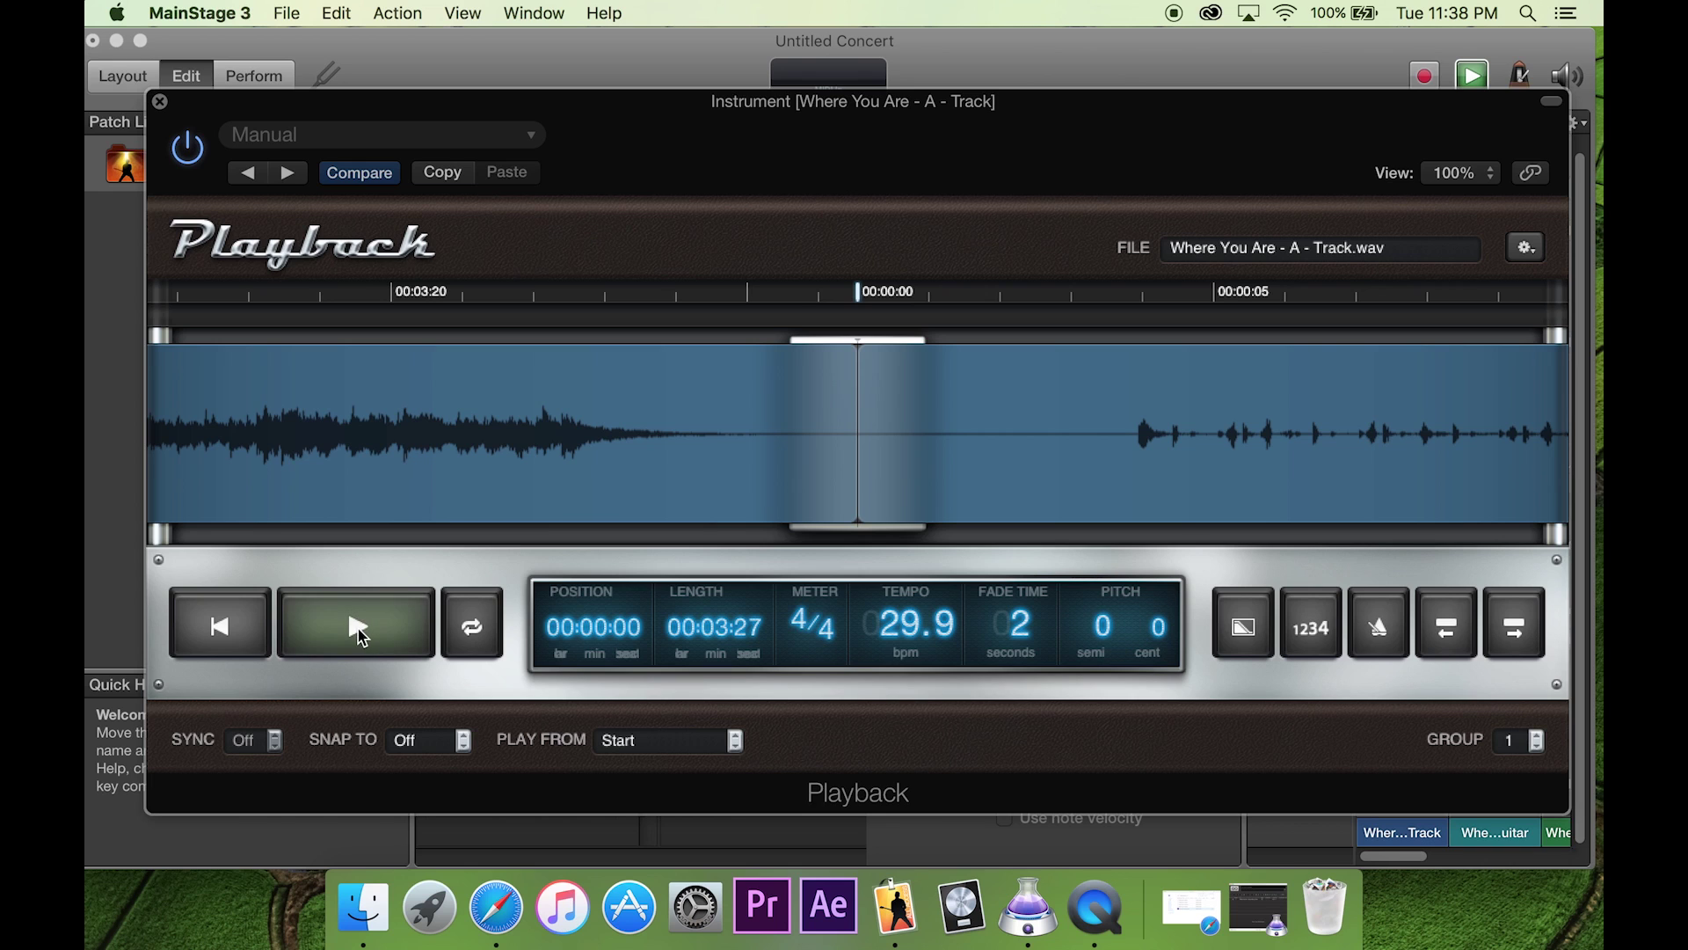
{"action": "left_click", "coordinate": [356, 626]}
{"action": "left_click", "coordinate": [357, 626]}
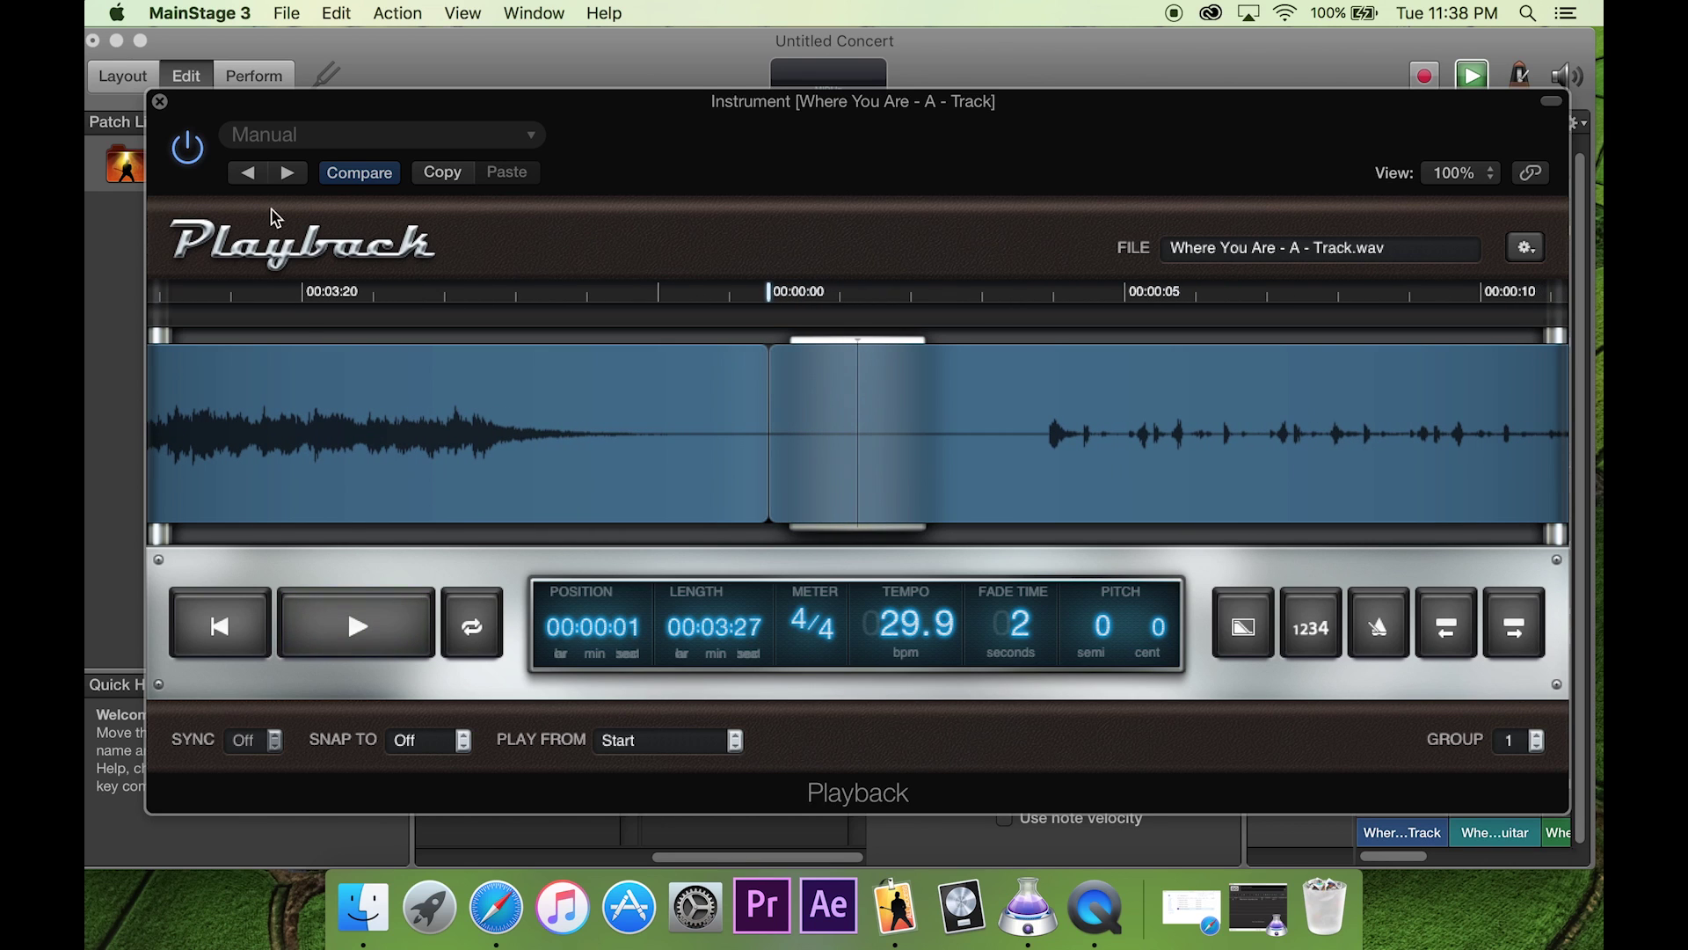
{"action": "left_click", "coordinate": [160, 102]}
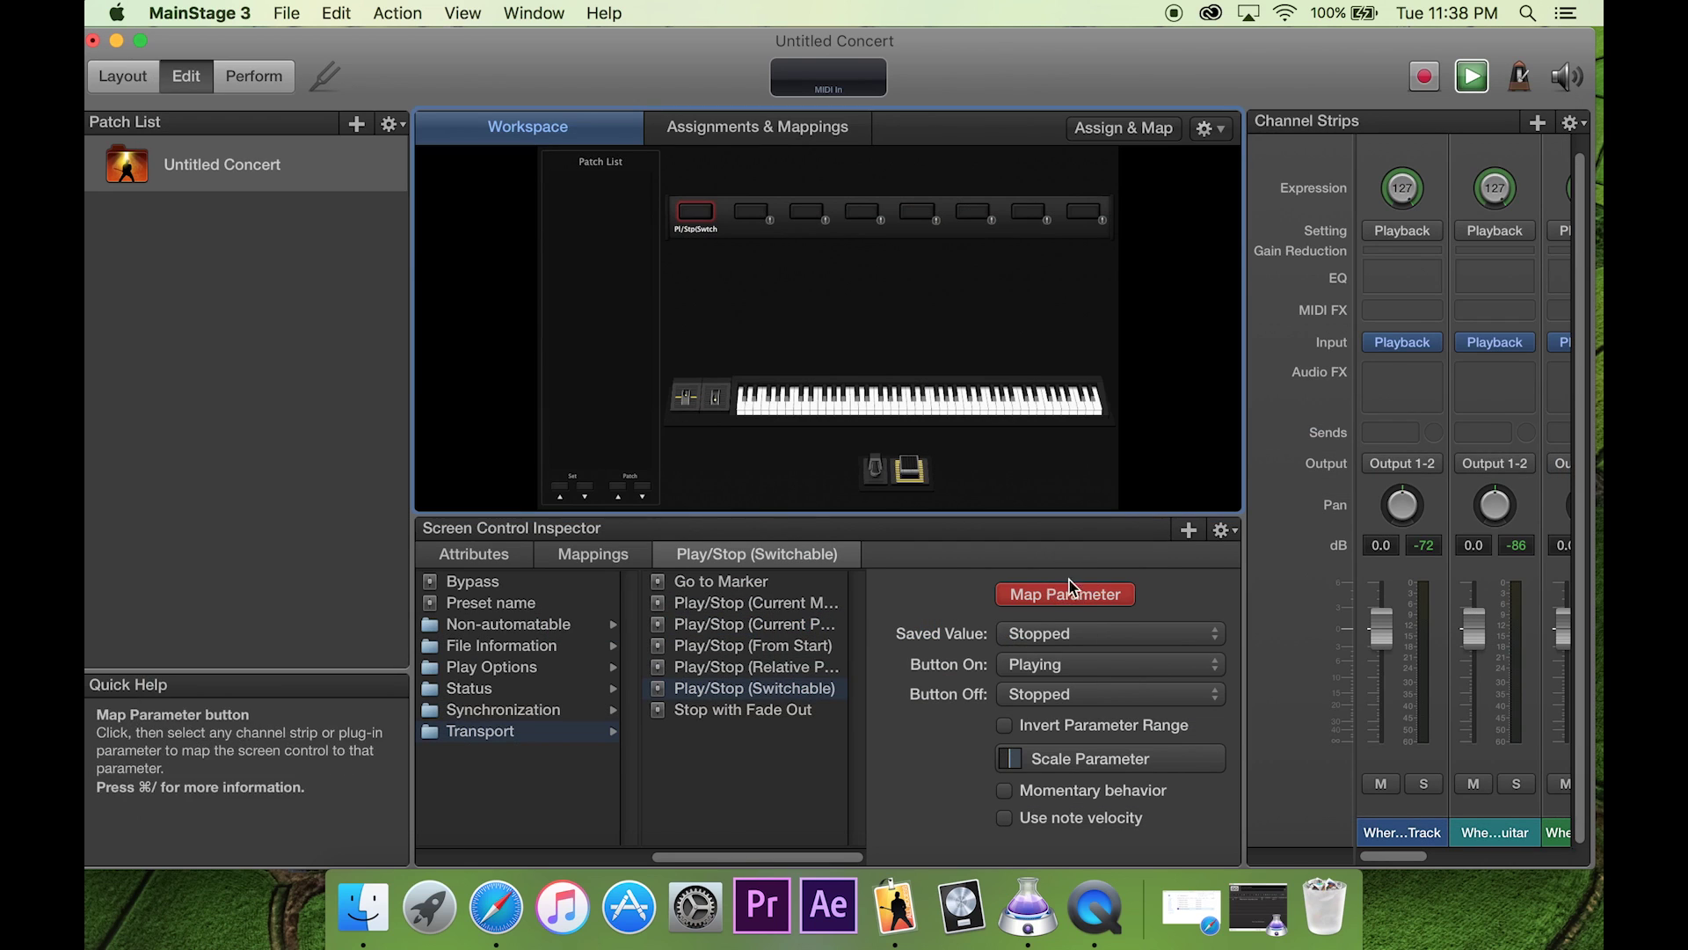
{"action": "left_click", "coordinate": [534, 12]}
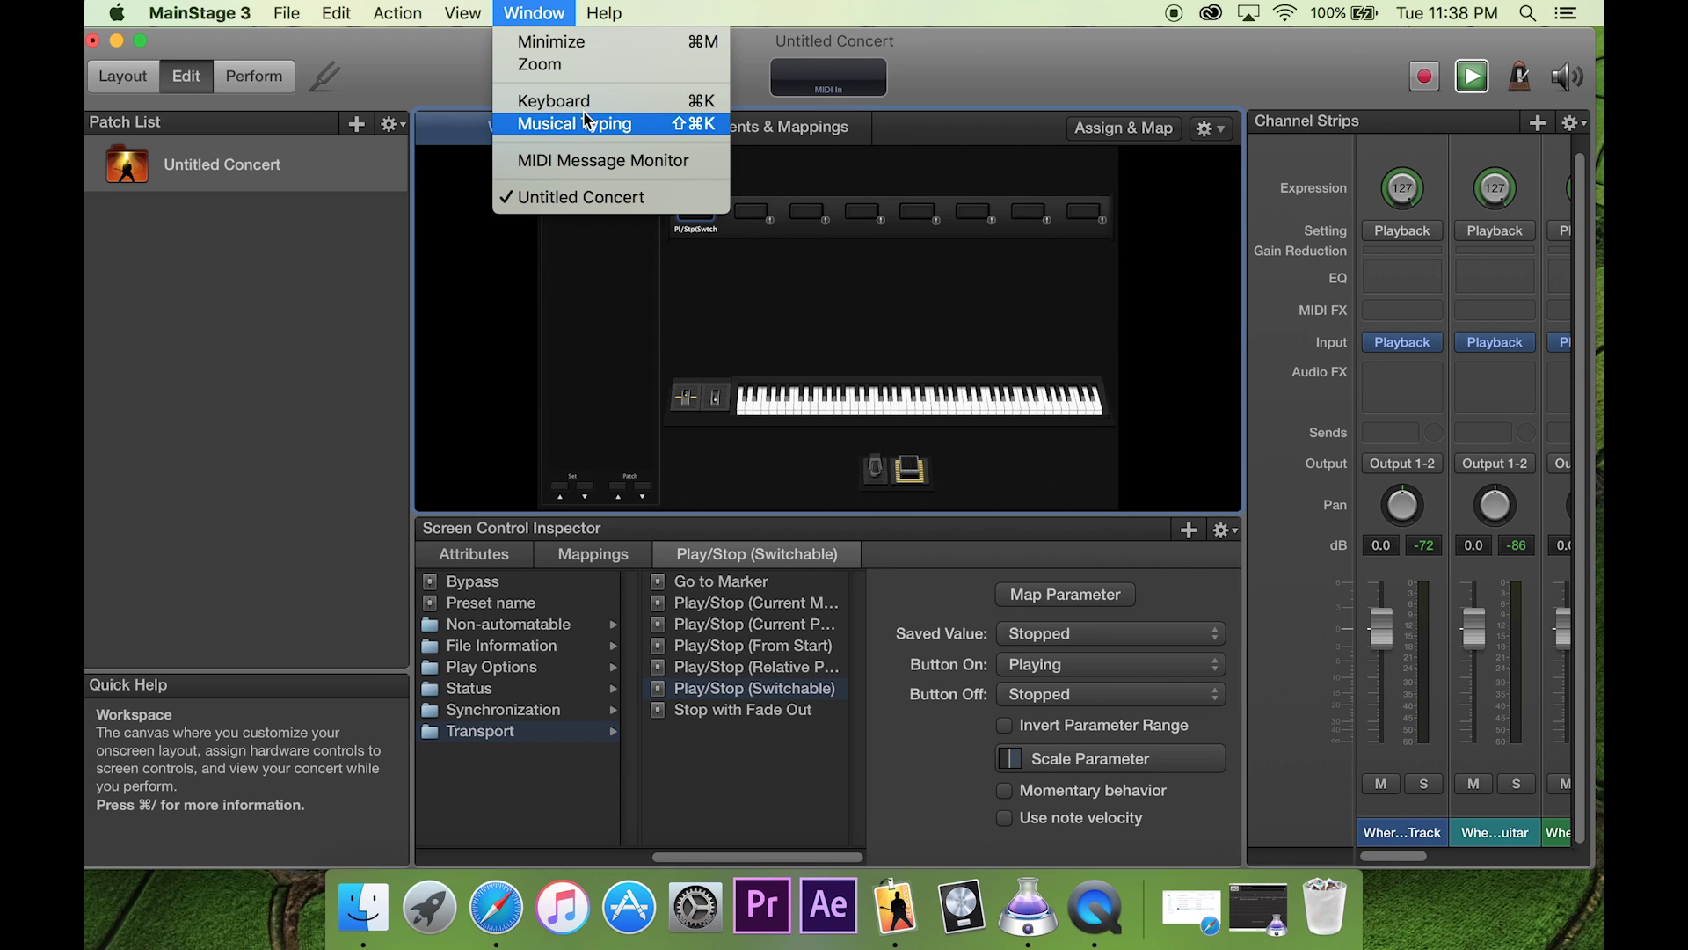
Reopen Musical Typing and send C2 twice to start and stop the Track stem.
{"action": "left_click", "coordinate": [583, 124]}
{"action": "left_click_drag", "start_coordinate": [570, 375], "coordinate": [647, 472]}
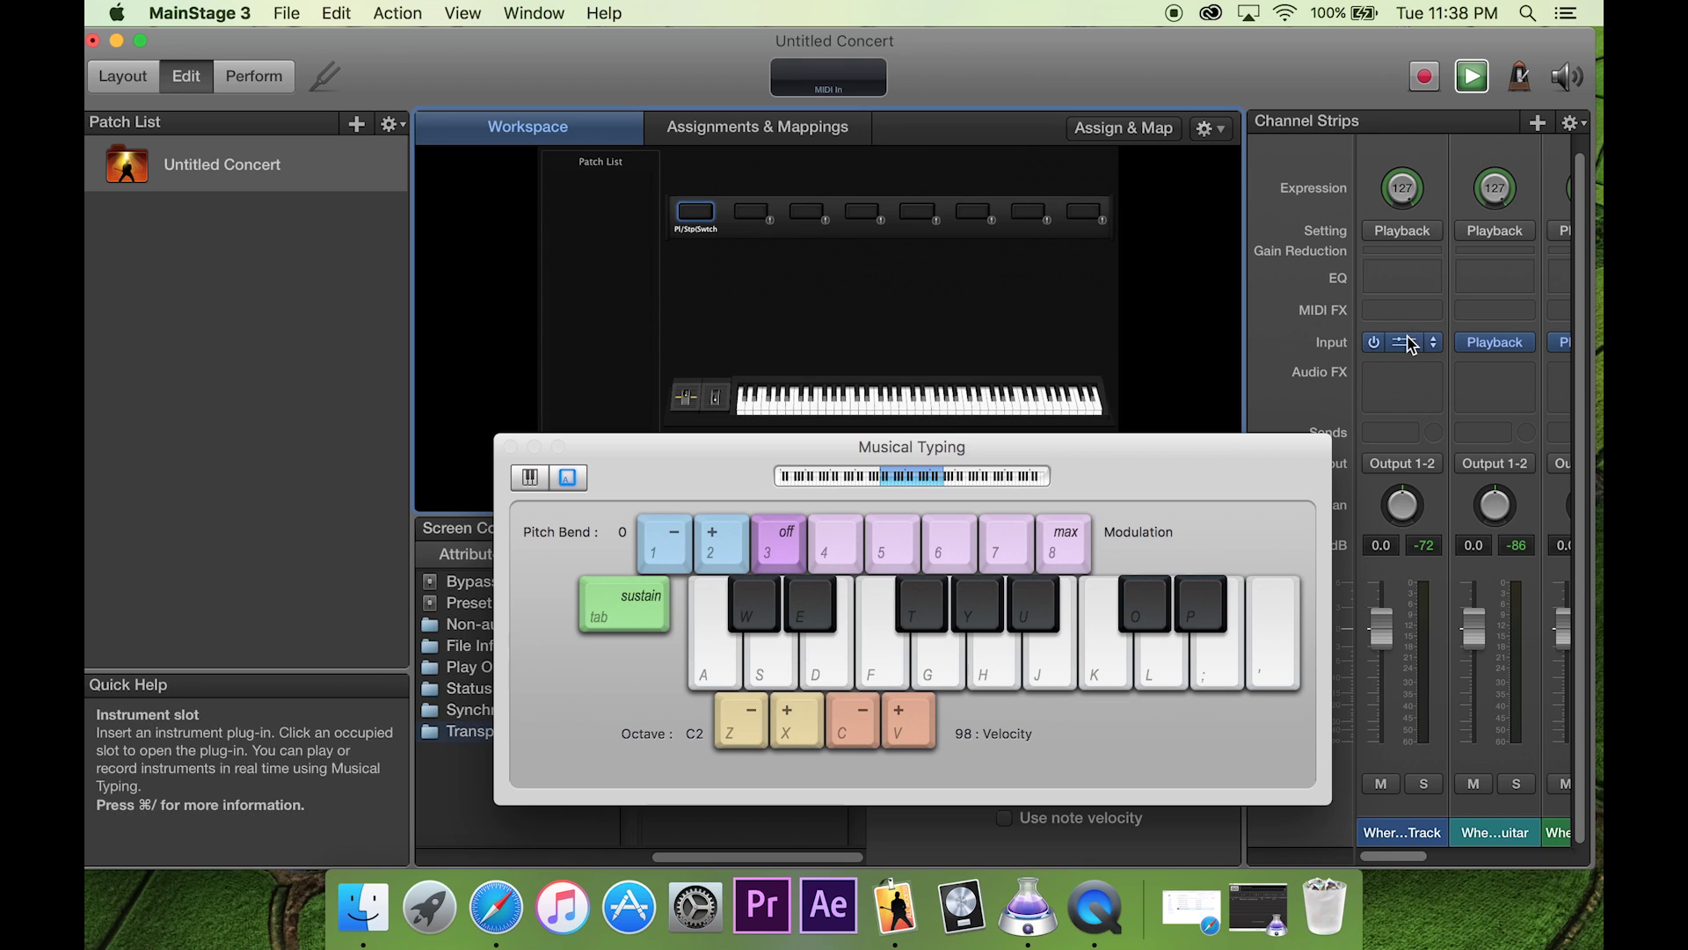
{"action": "key", "text": "a"}
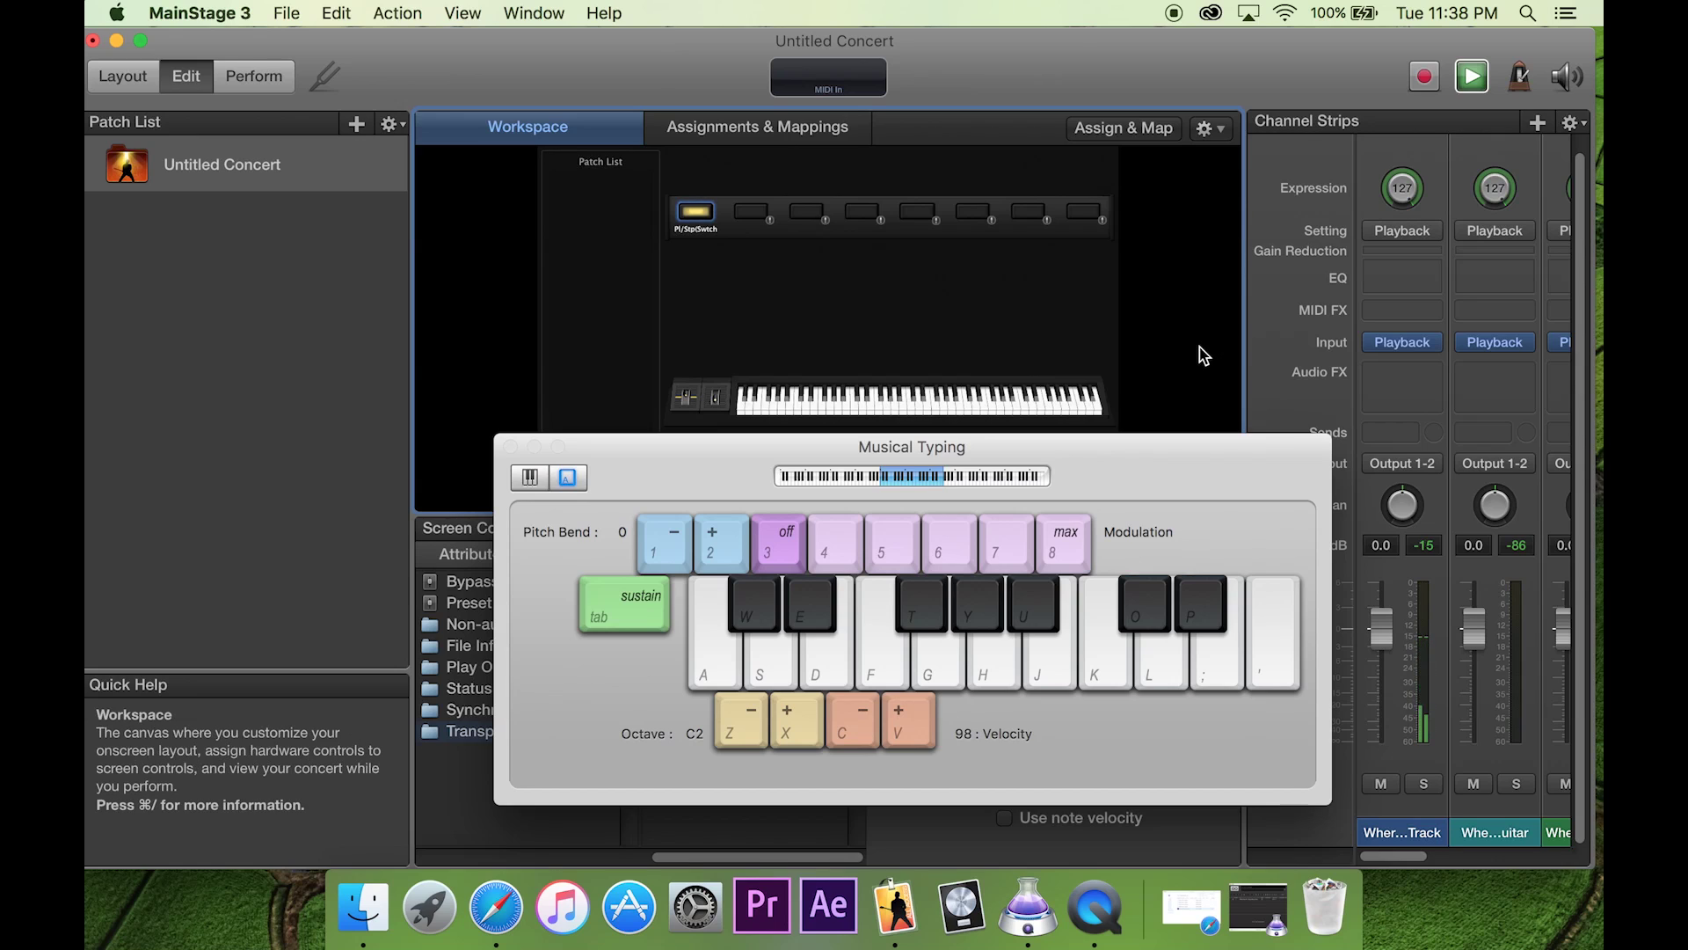
{"action": "key", "text": "a"}
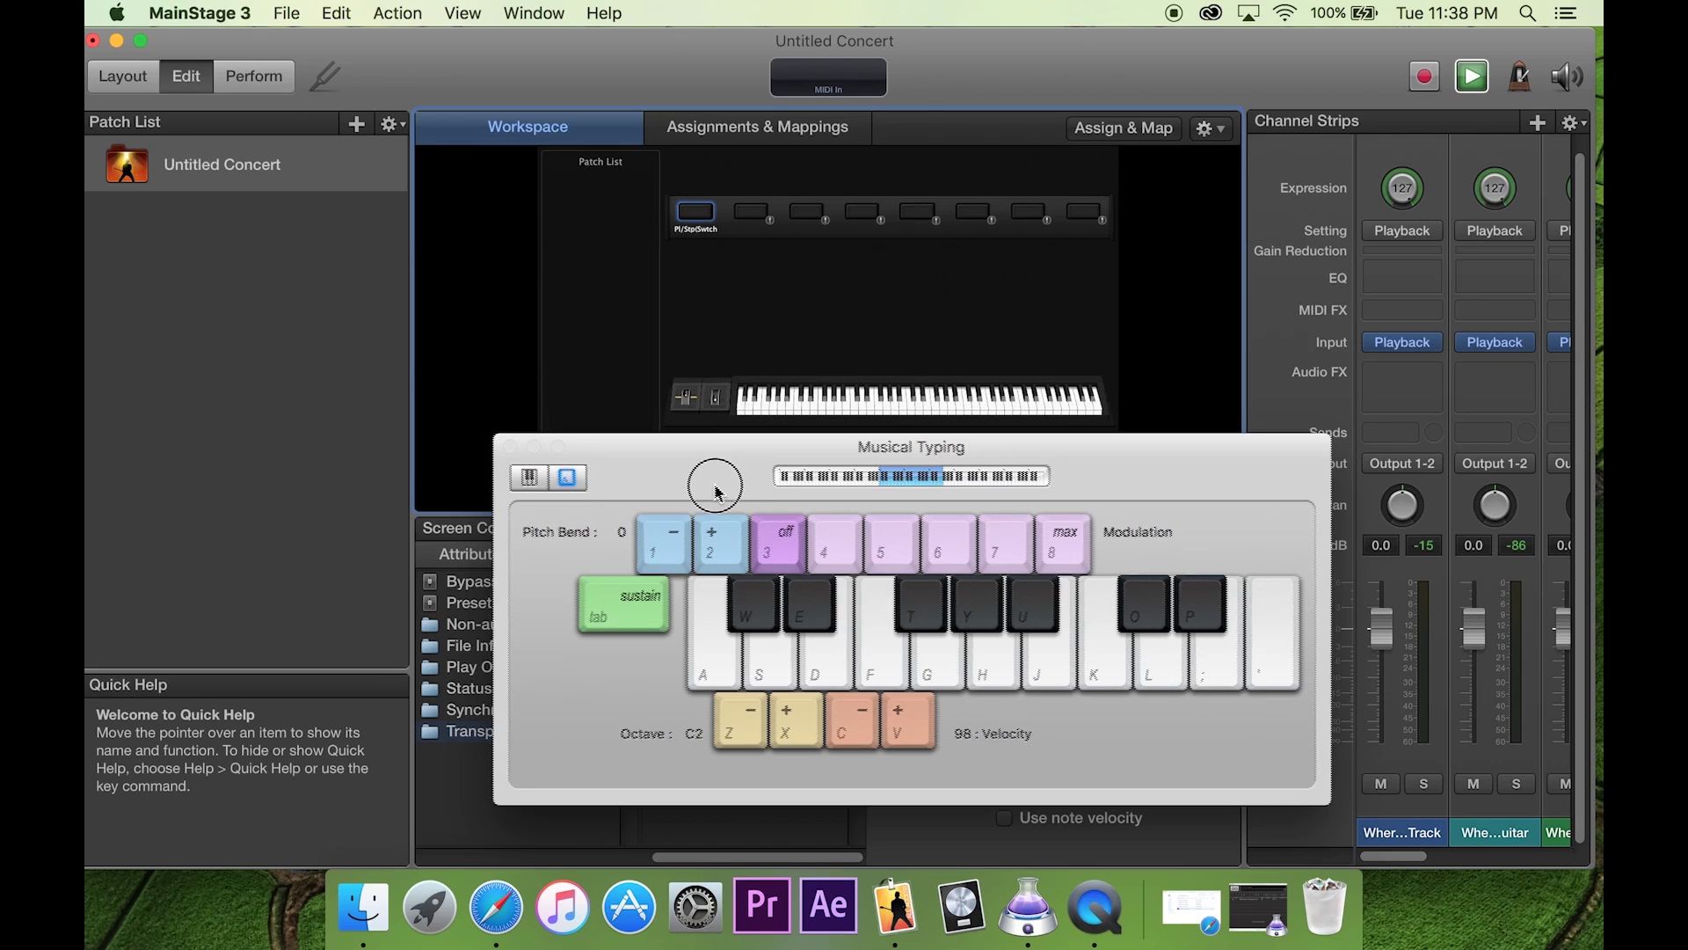
{"action": "left_click_drag", "start_coordinate": [716, 471], "coordinate": [662, 496]}
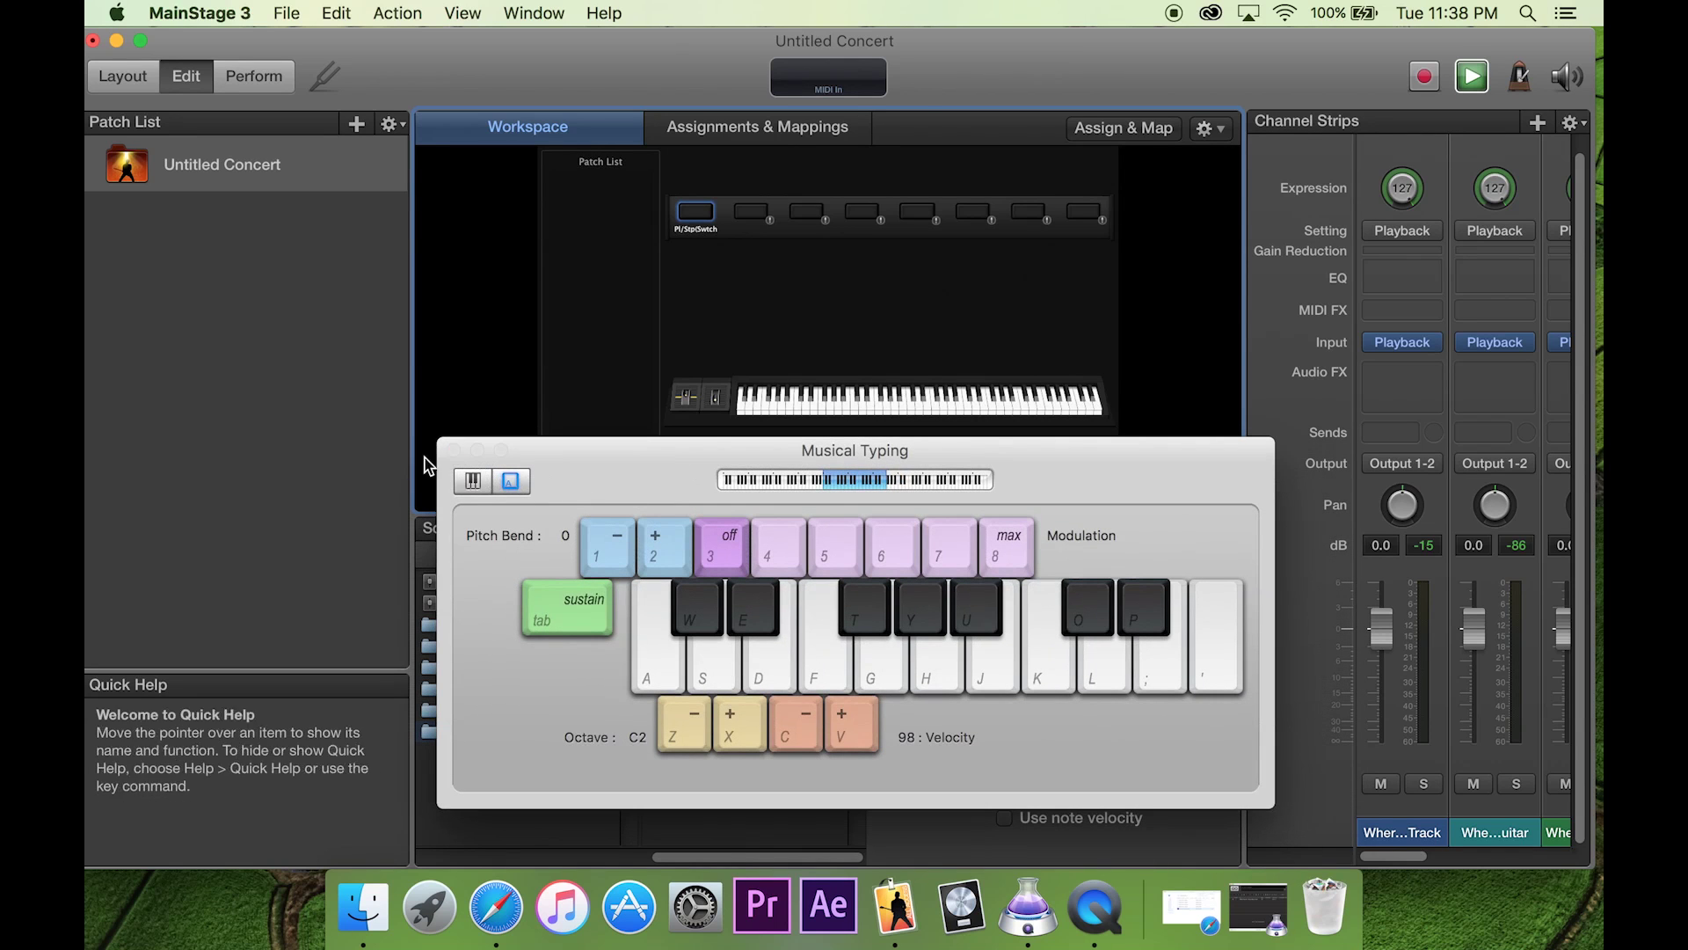
Close the Musical Typing window and scroll the channel strips over to the stems.
{"action": "left_click", "coordinate": [454, 450]}
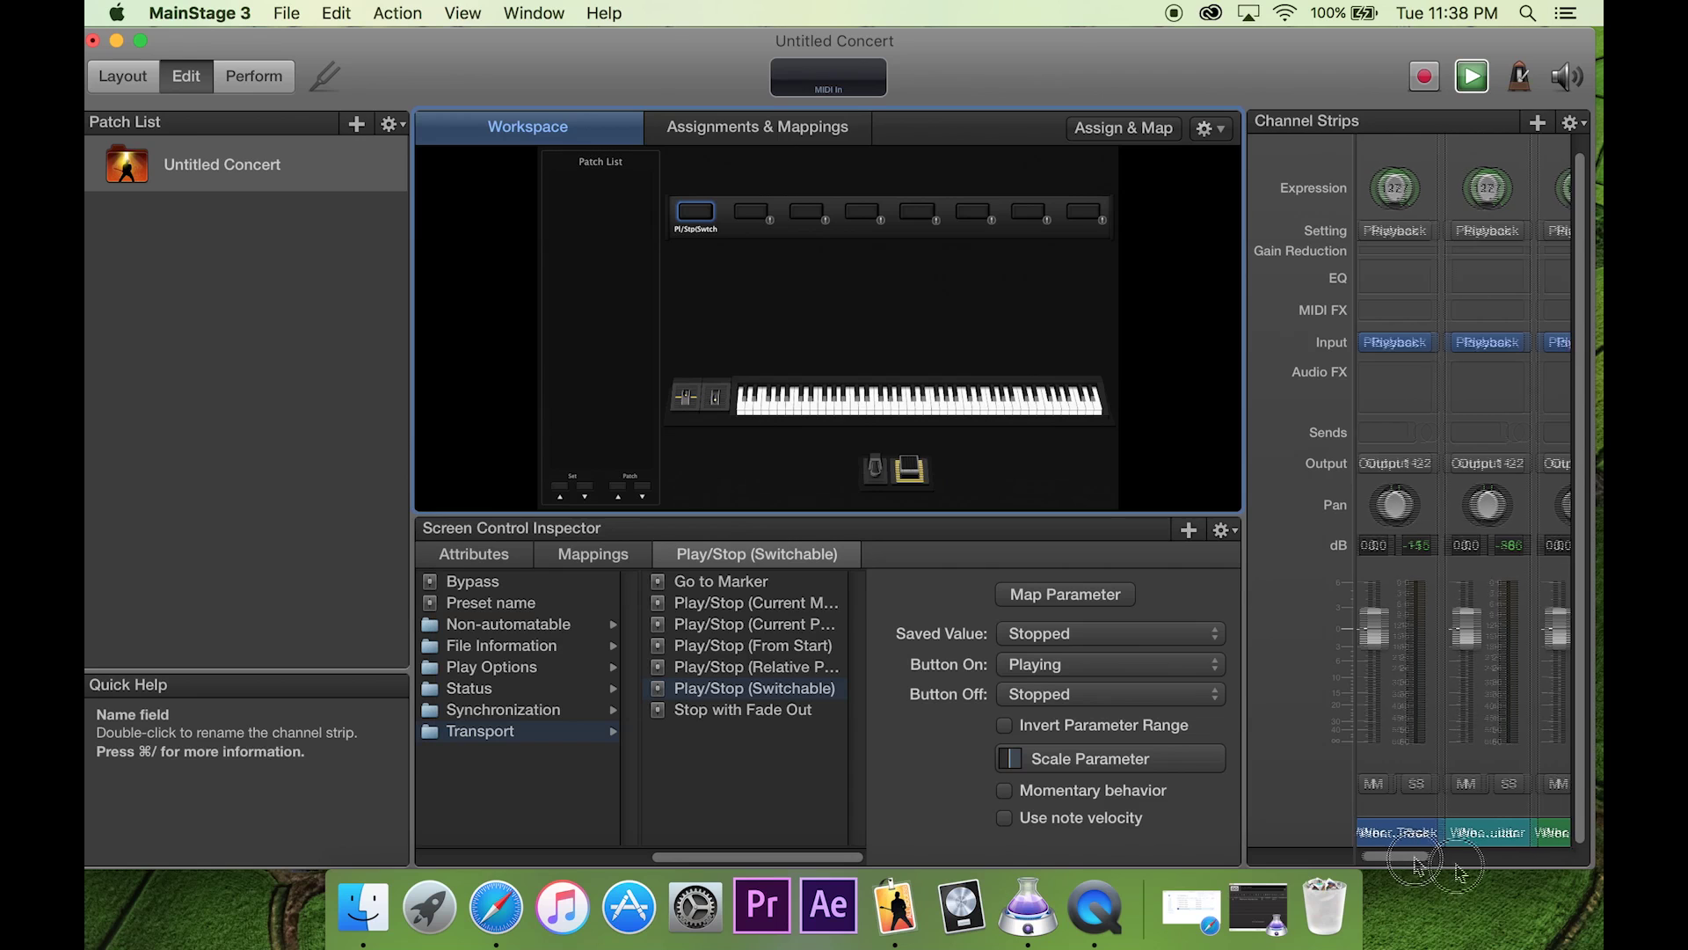
{"action": "scroll", "coordinate": [1398, 615], "scroll_direction": "right", "scroll_amount": 3}
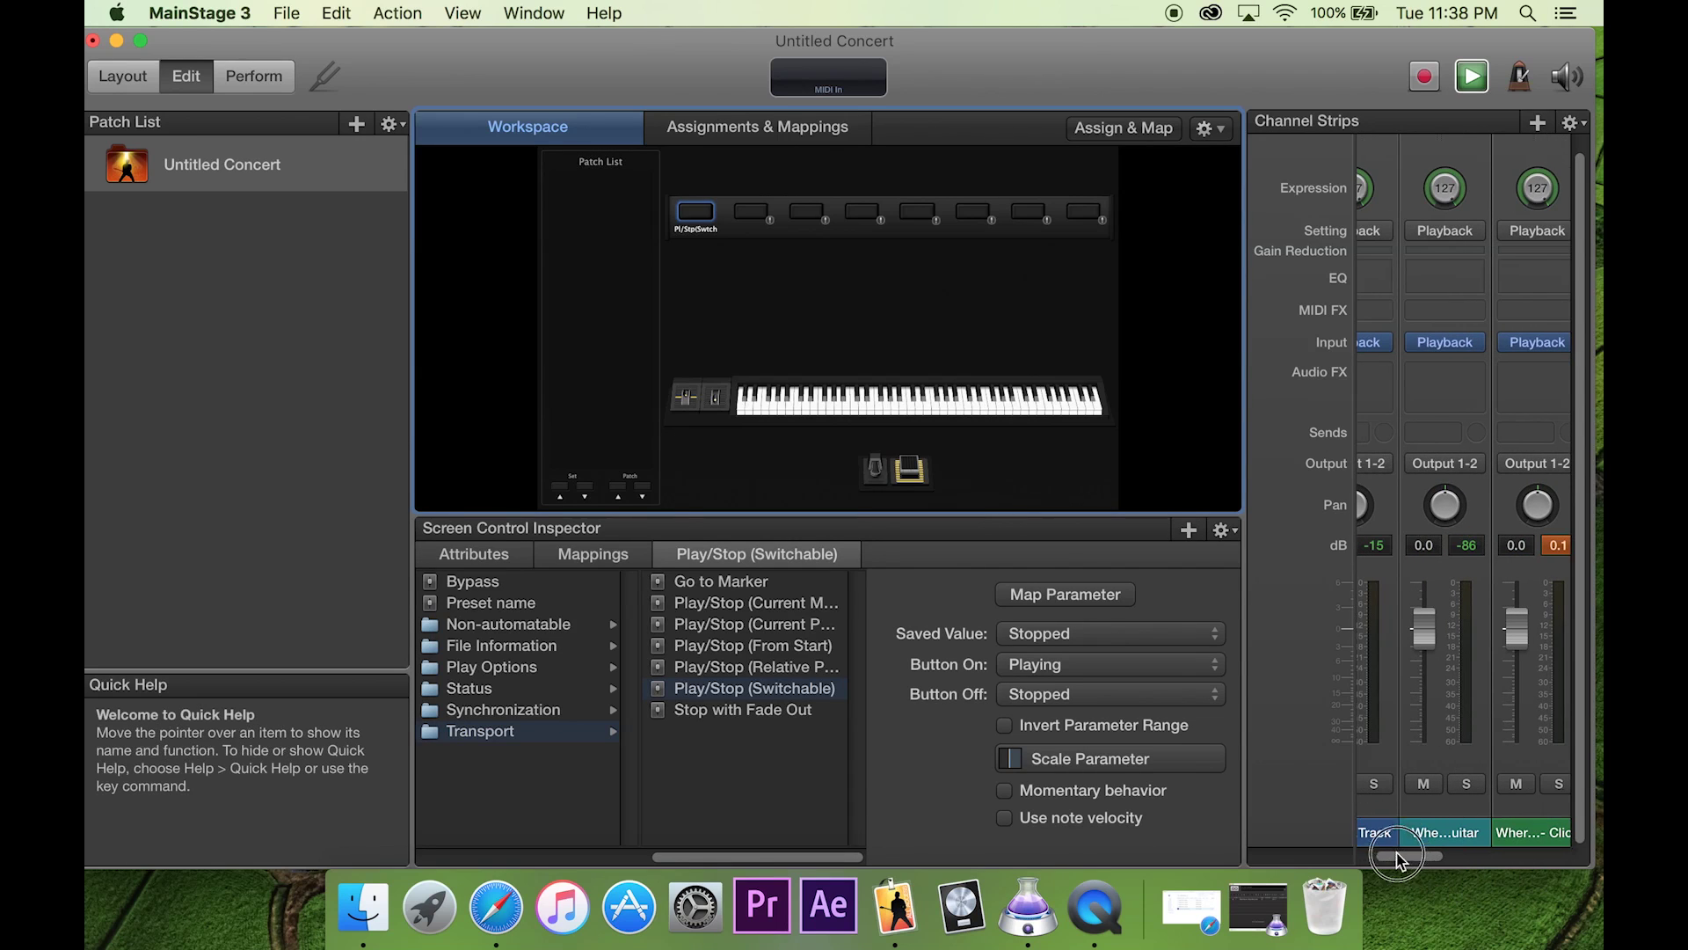
{"action": "left_click_drag", "start_coordinate": [1410, 856], "coordinate": [1389, 857]}
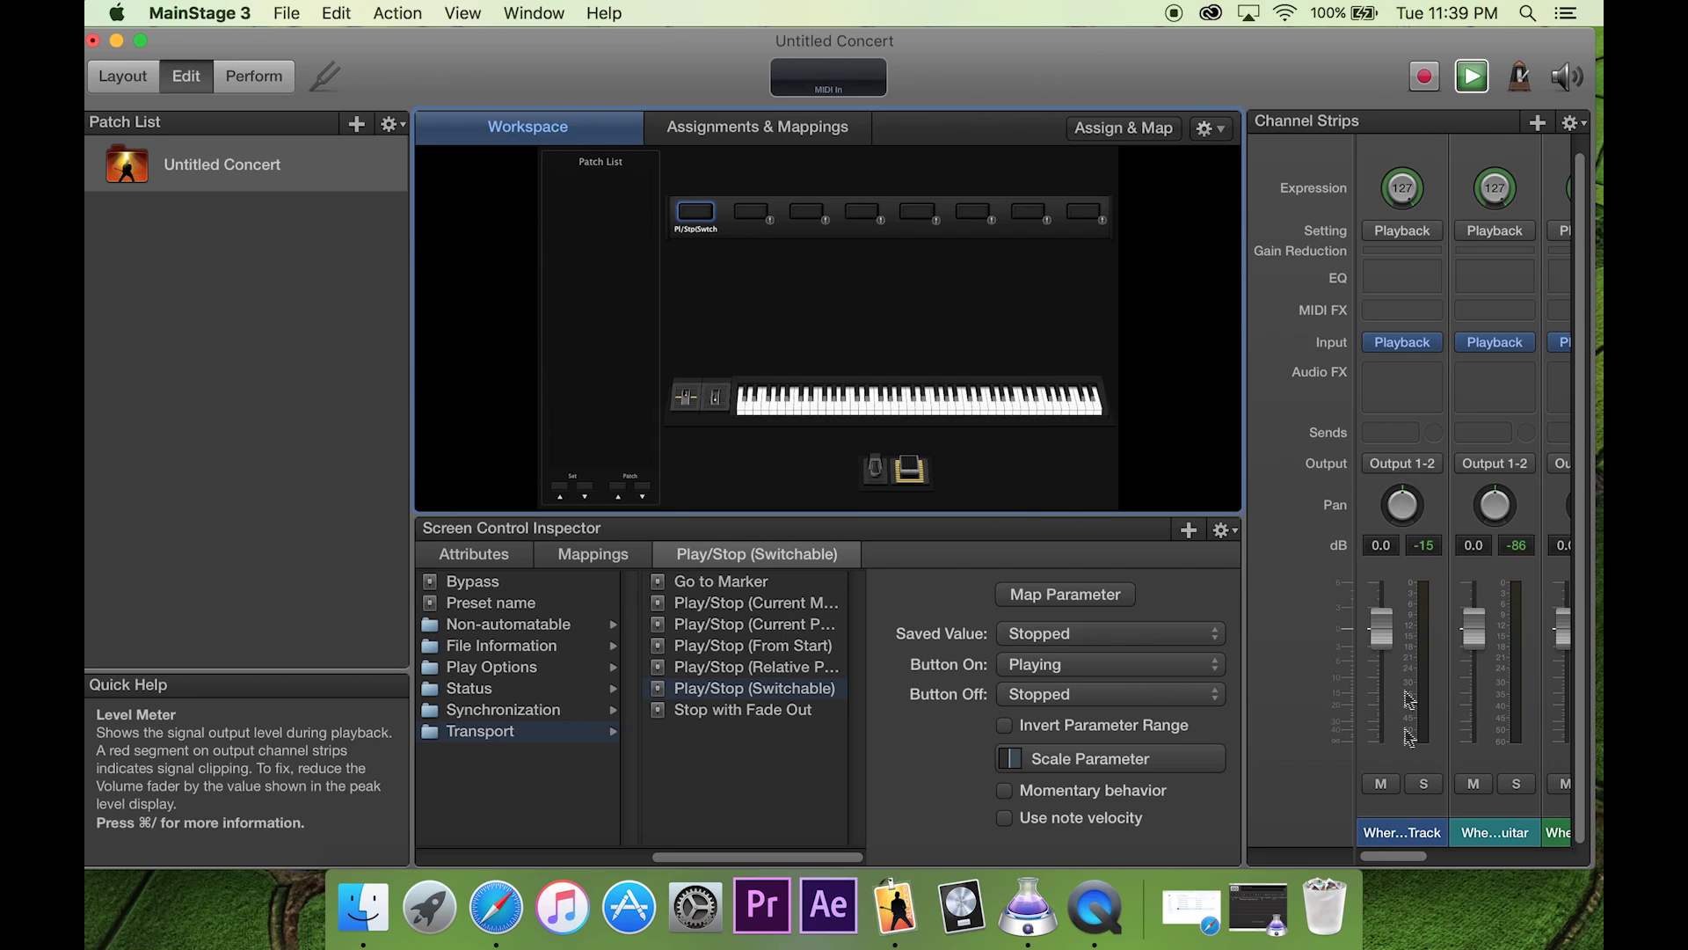
{"action": "left_click_drag", "start_coordinate": [1402, 866], "coordinate": [1429, 866]}
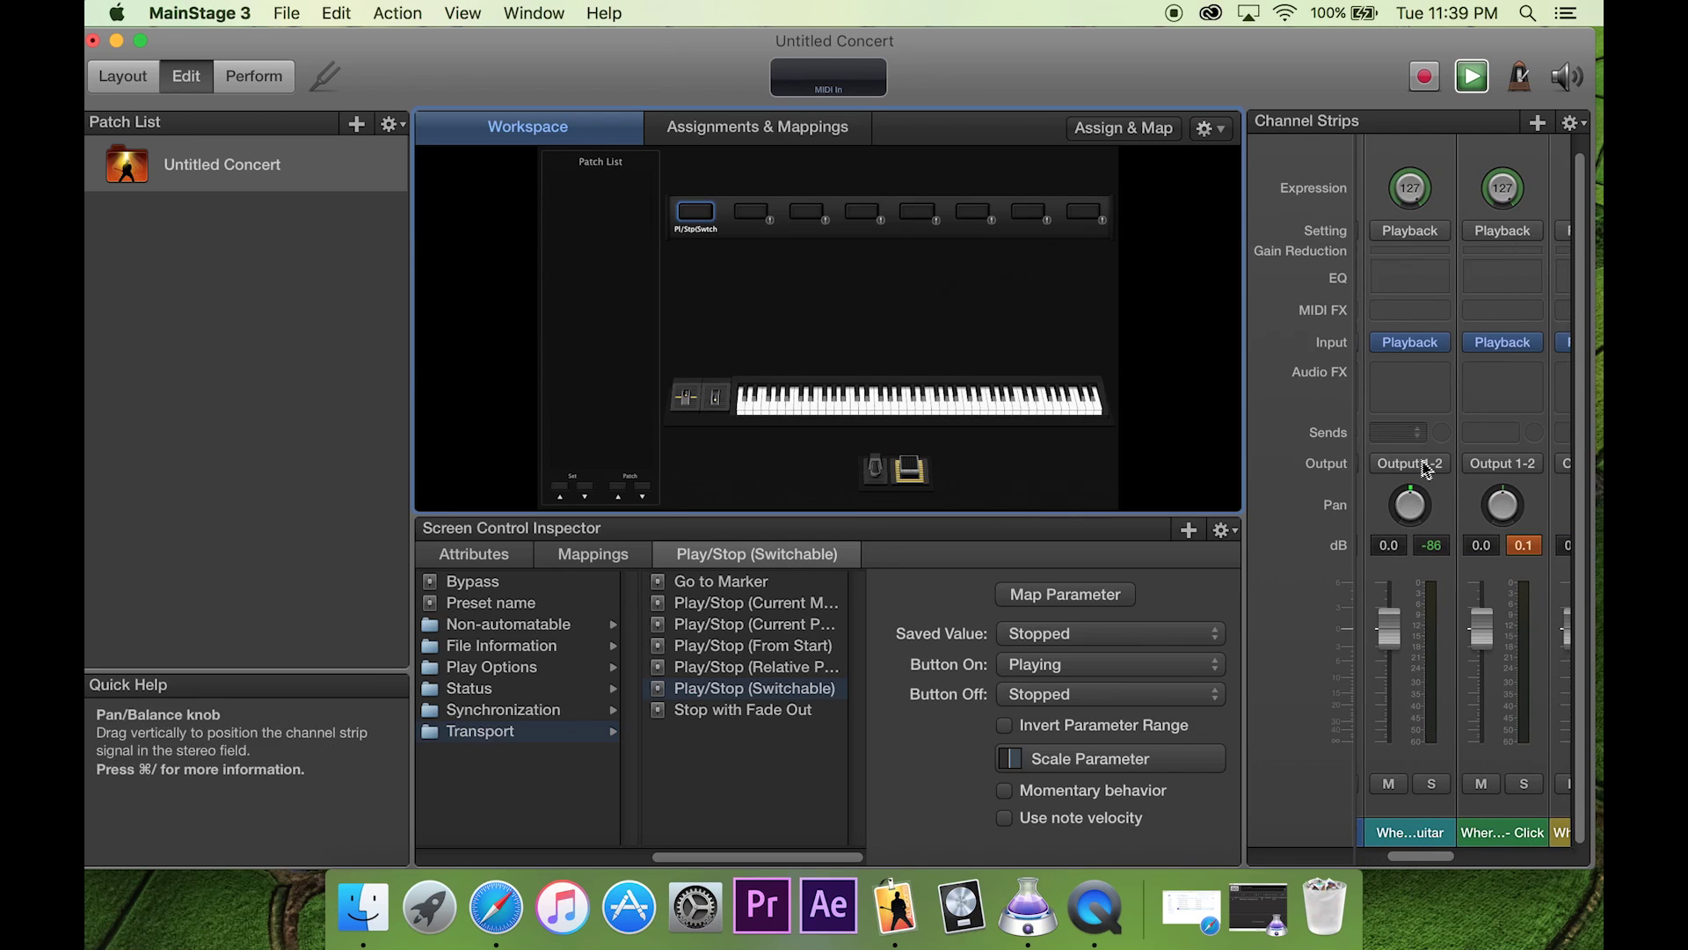
Mute the Guitar and Click stem channel strips.
{"action": "left_click", "coordinate": [1387, 787]}
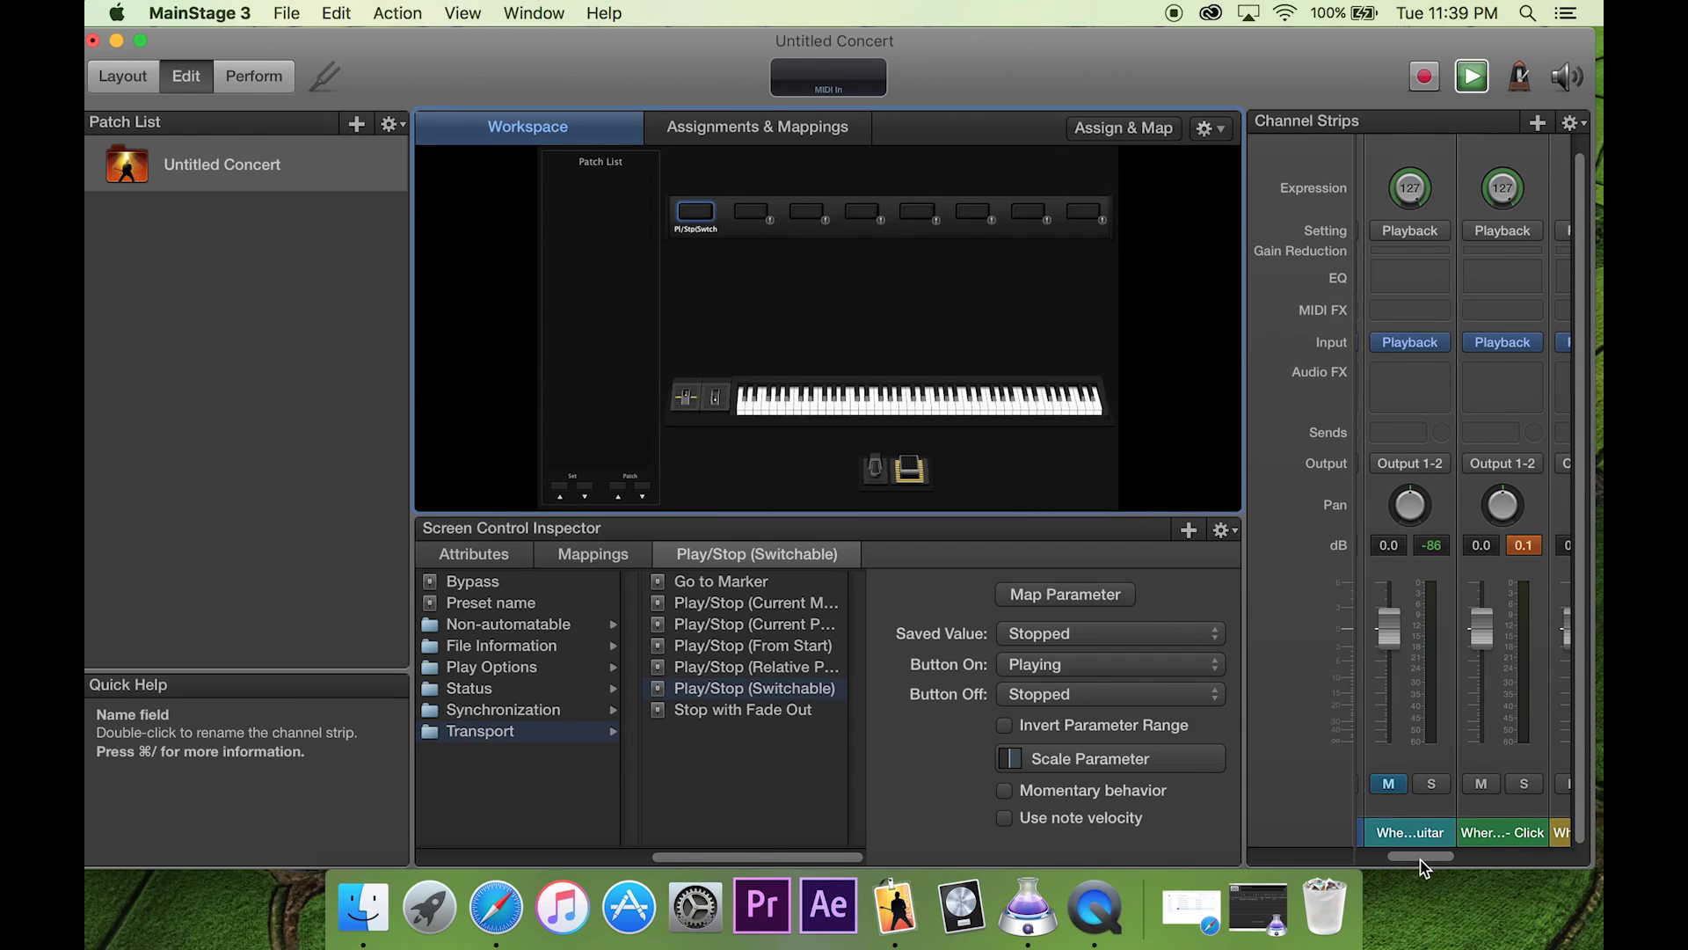
{"action": "left_click_drag", "start_coordinate": [1423, 867], "coordinate": [1440, 866]}
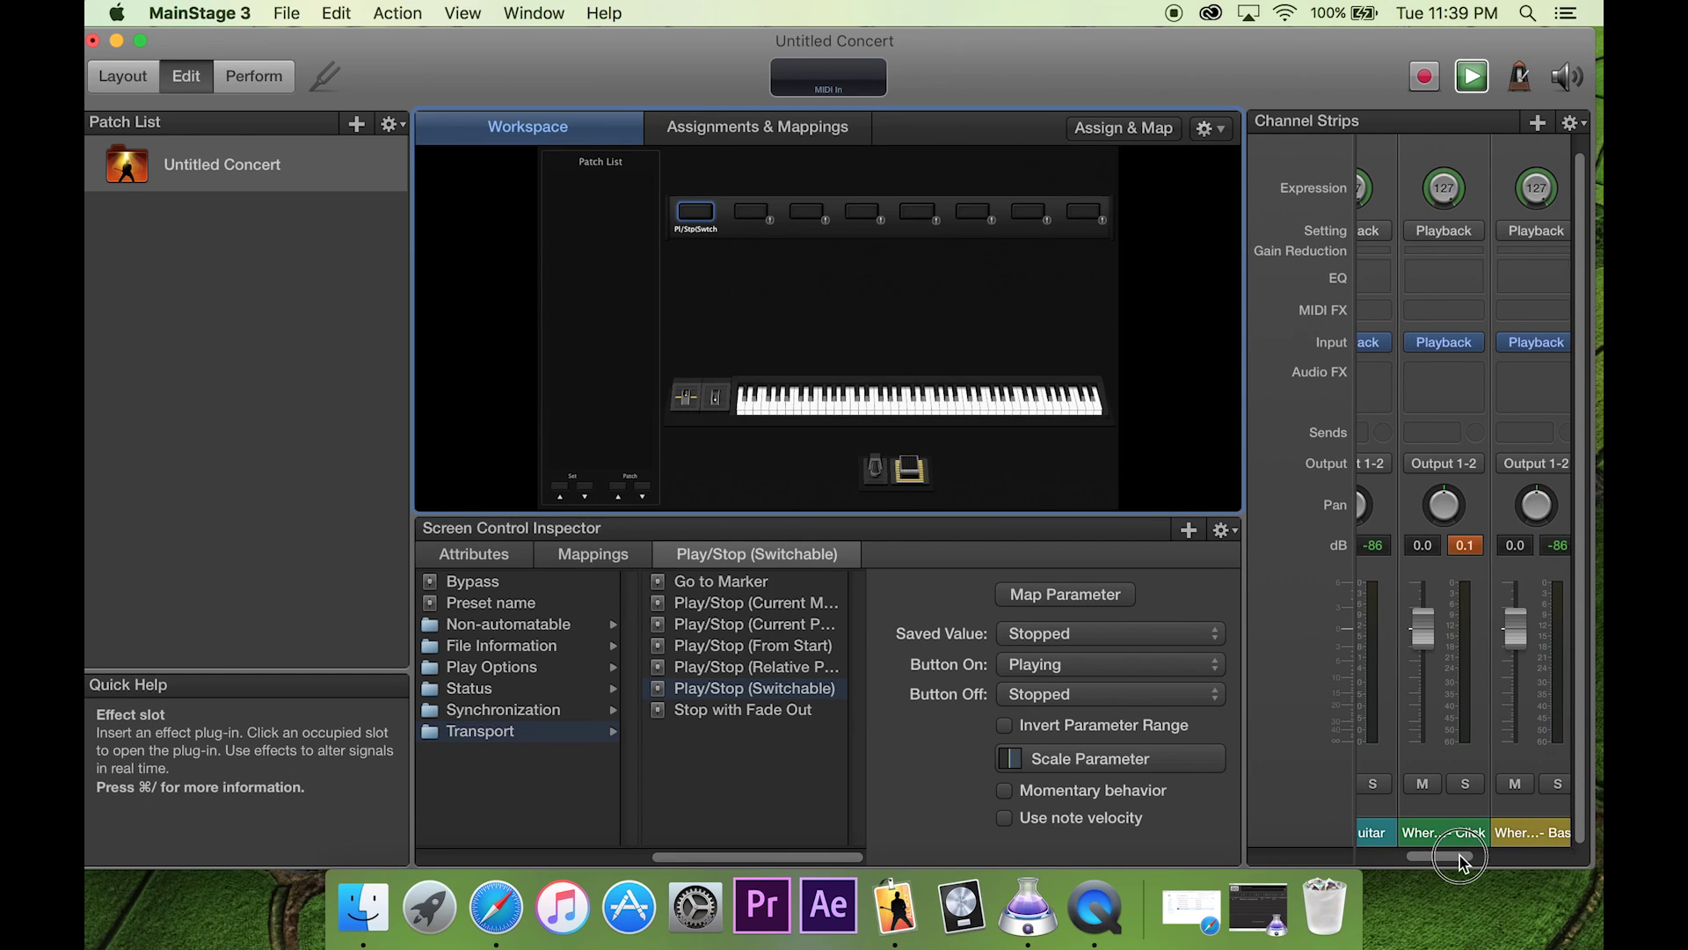
{"action": "left_click_drag", "start_coordinate": [1462, 866], "coordinate": [1478, 866]}
{"action": "left_click", "coordinate": [1388, 791]}
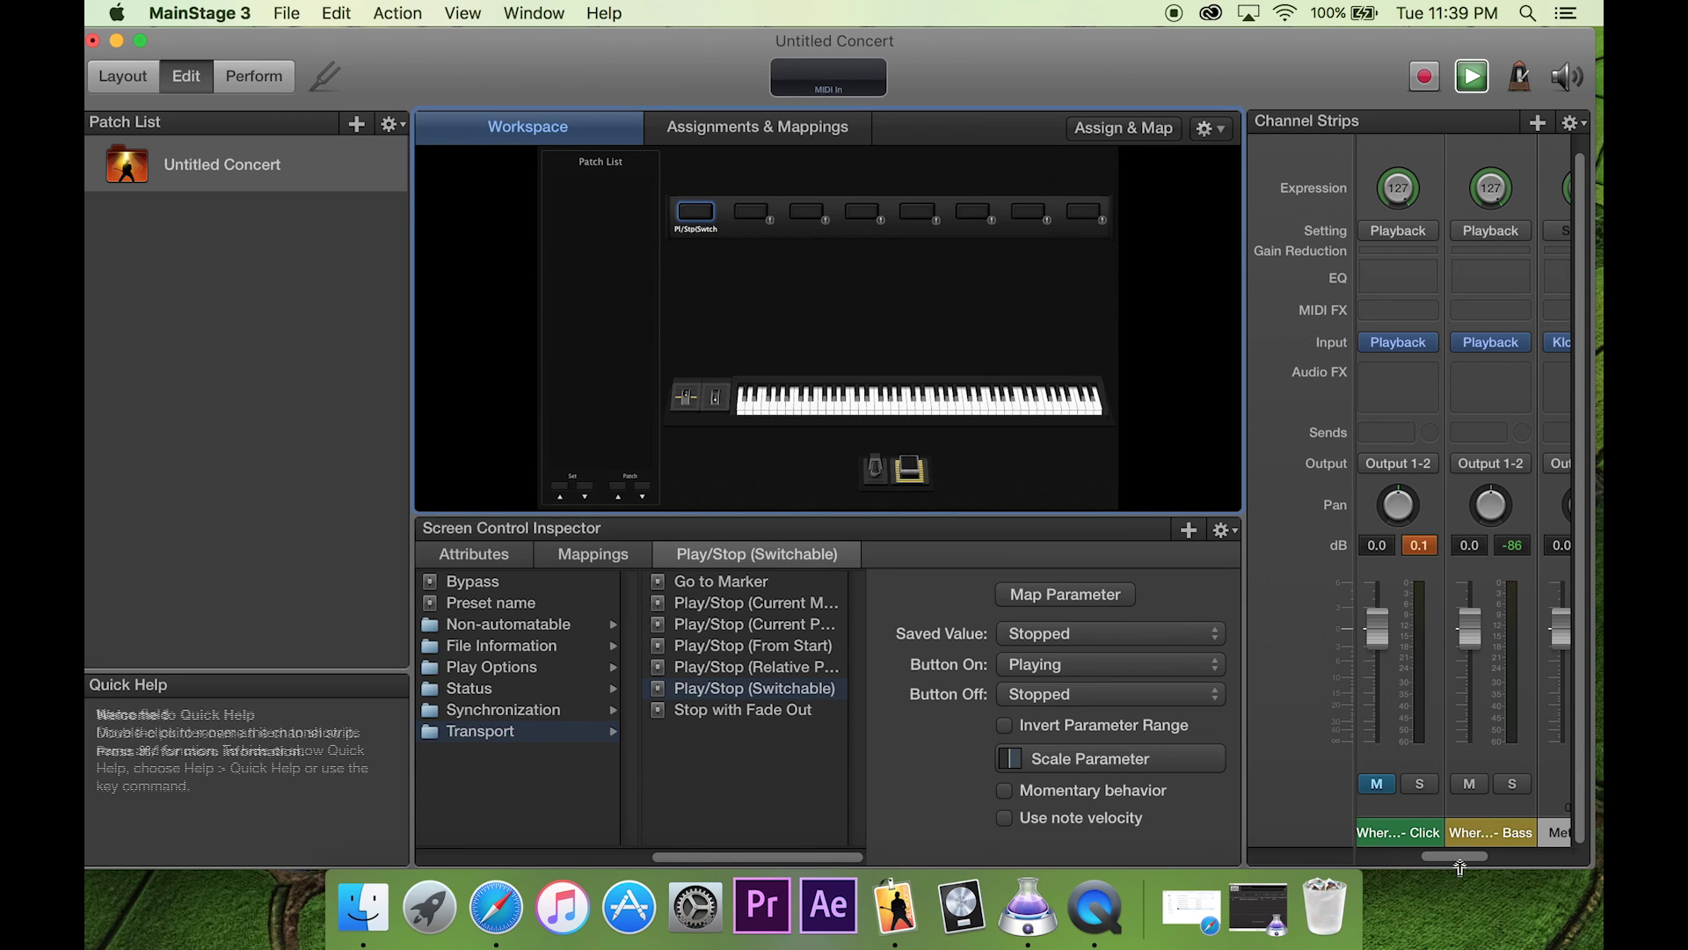
{"action": "left_click_drag", "start_coordinate": [1463, 866], "coordinate": [1475, 867]}
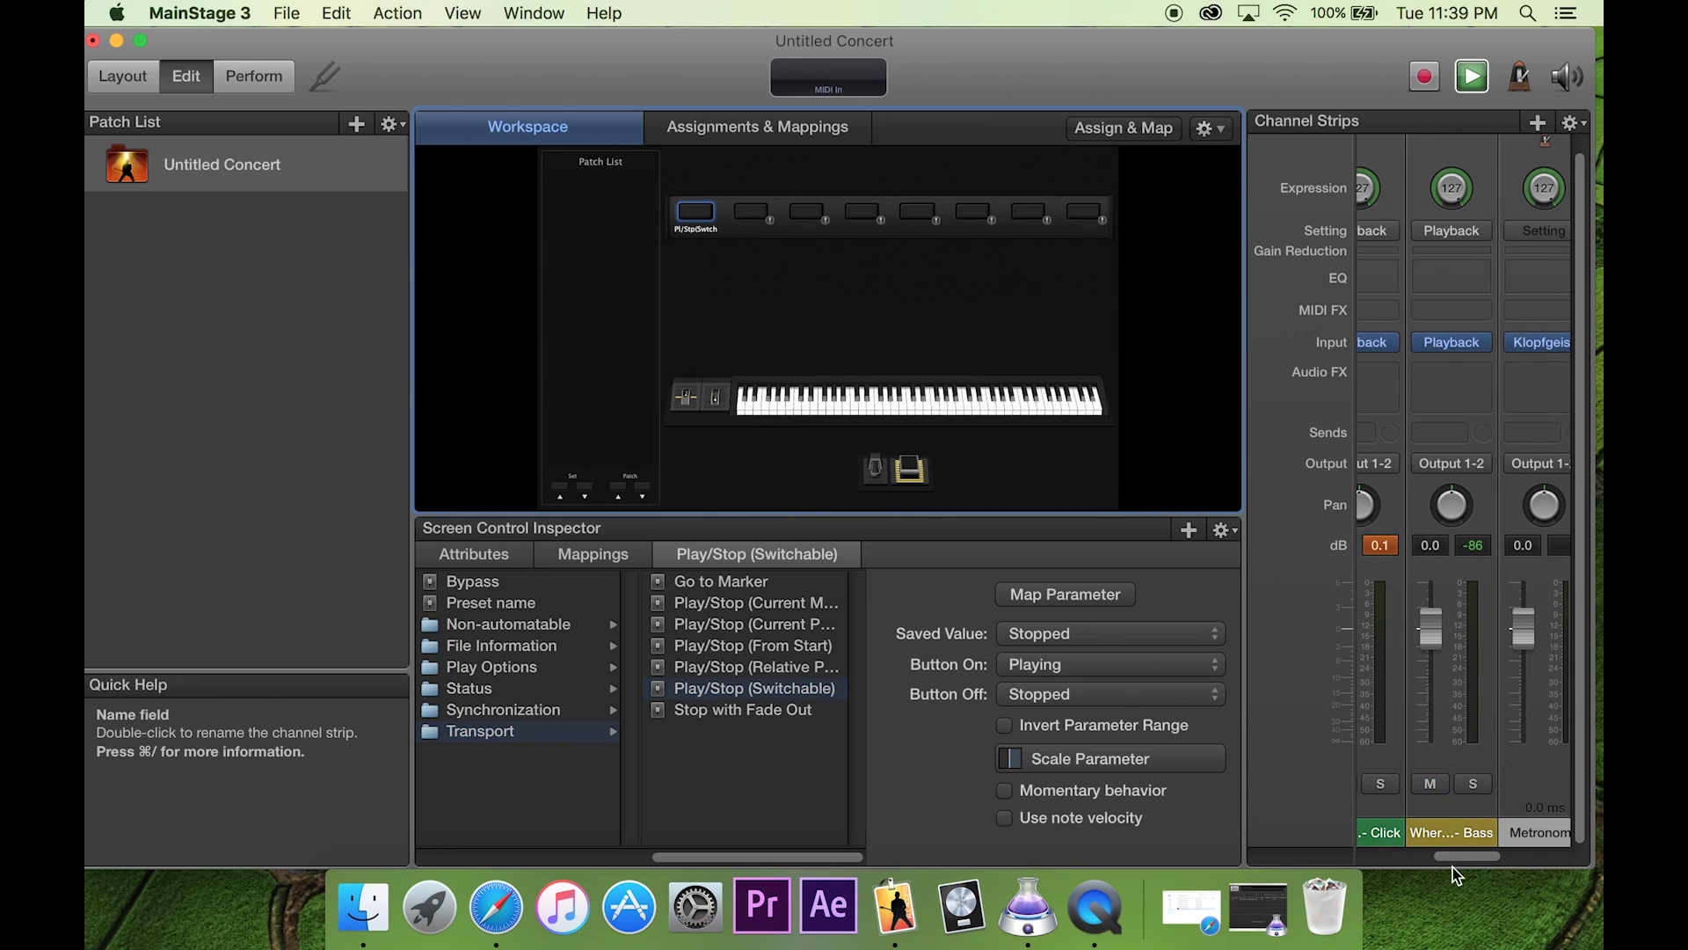
{"action": "left_click_drag", "start_coordinate": [1453, 867], "coordinate": [1345, 849]}
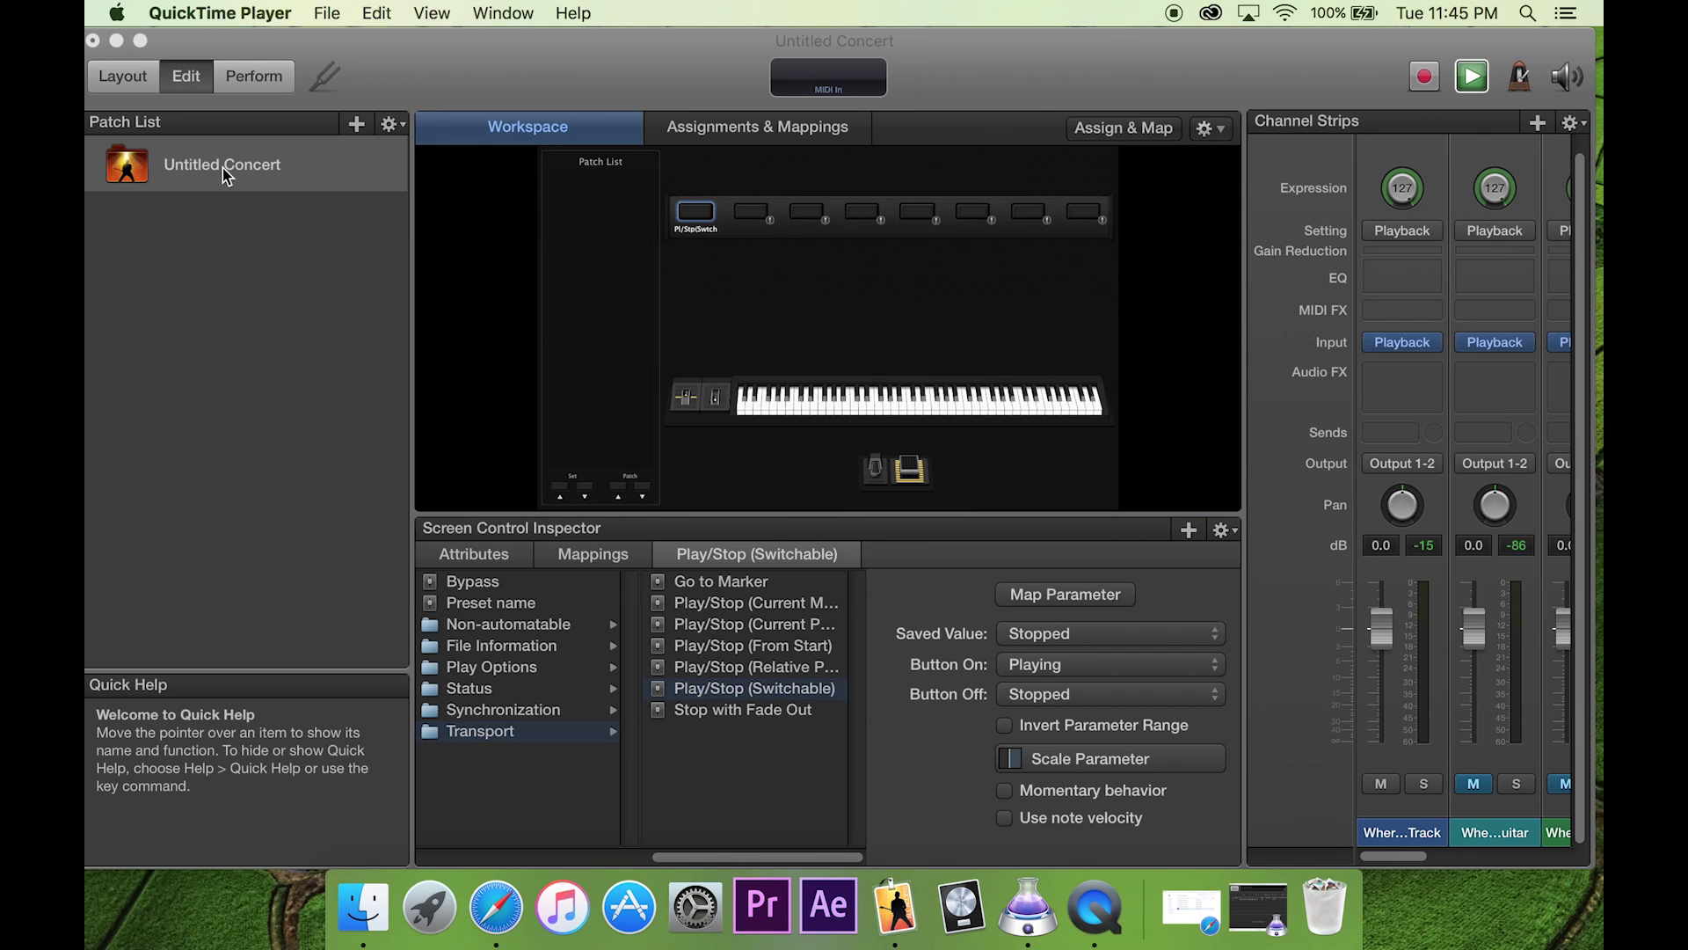
Select the concert and add three Untitled Patches to it.
{"action": "left_click", "coordinate": [180, 180]}
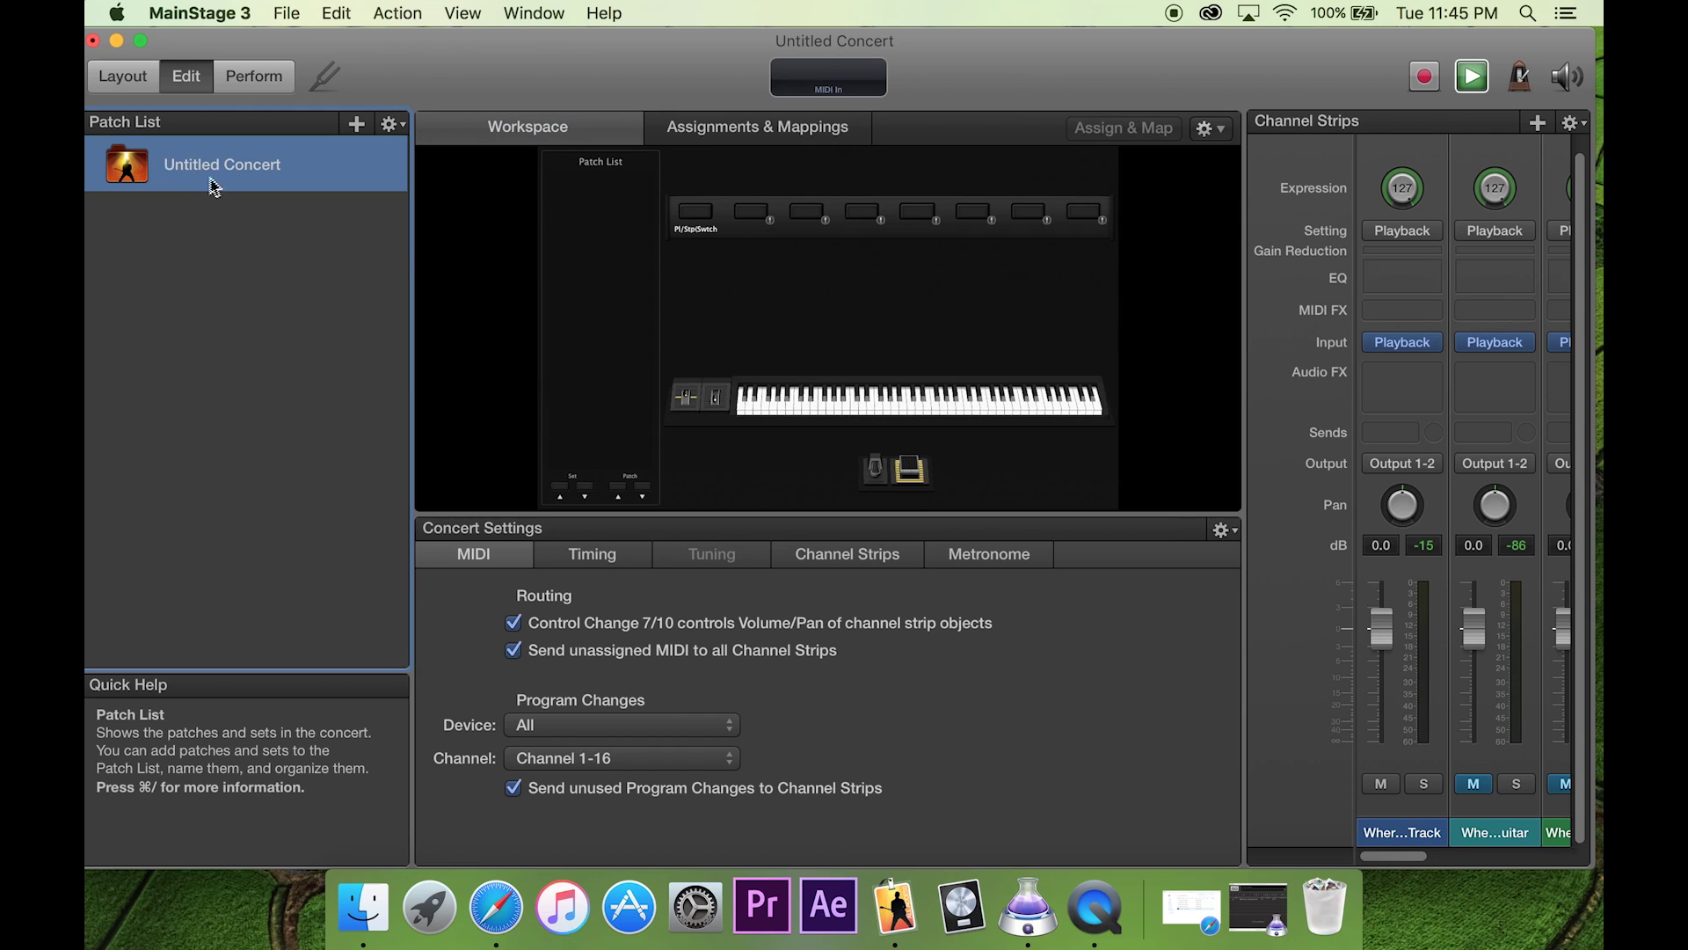
{"action": "left_click", "coordinate": [356, 122]}
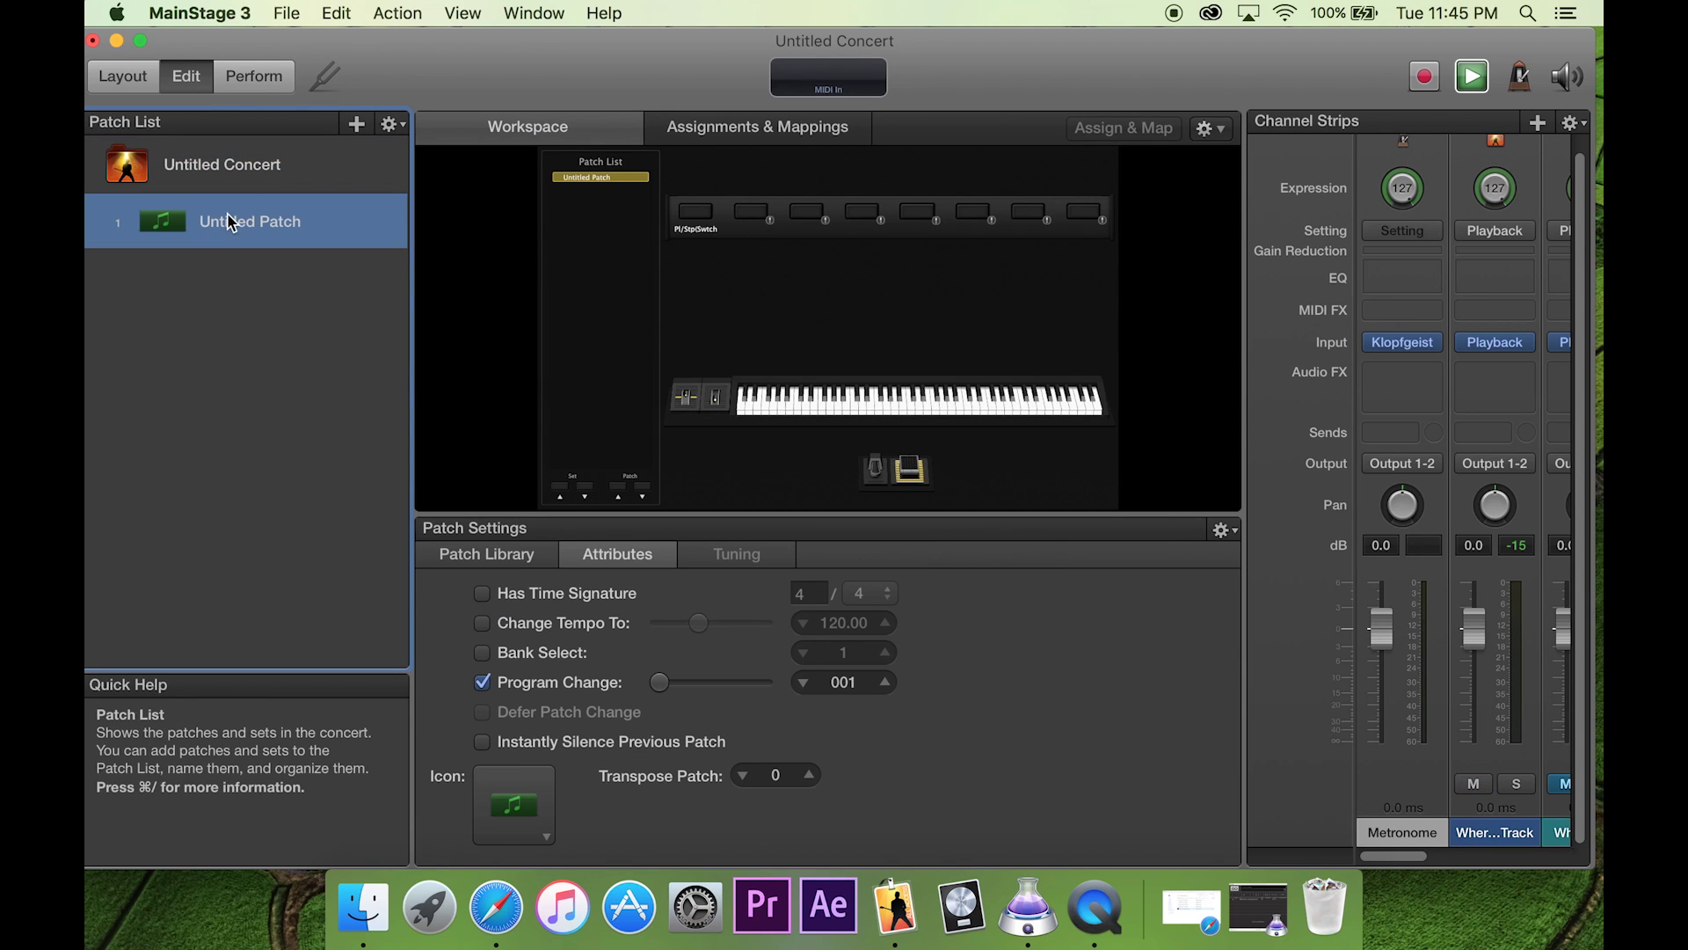
{"action": "left_click", "coordinate": [356, 123]}
{"action": "left_click", "coordinate": [356, 122]}
Switch back and forth among patches 1, 2 and 3, checking the concert settings once.
{"action": "left_click", "coordinate": [278, 204]}
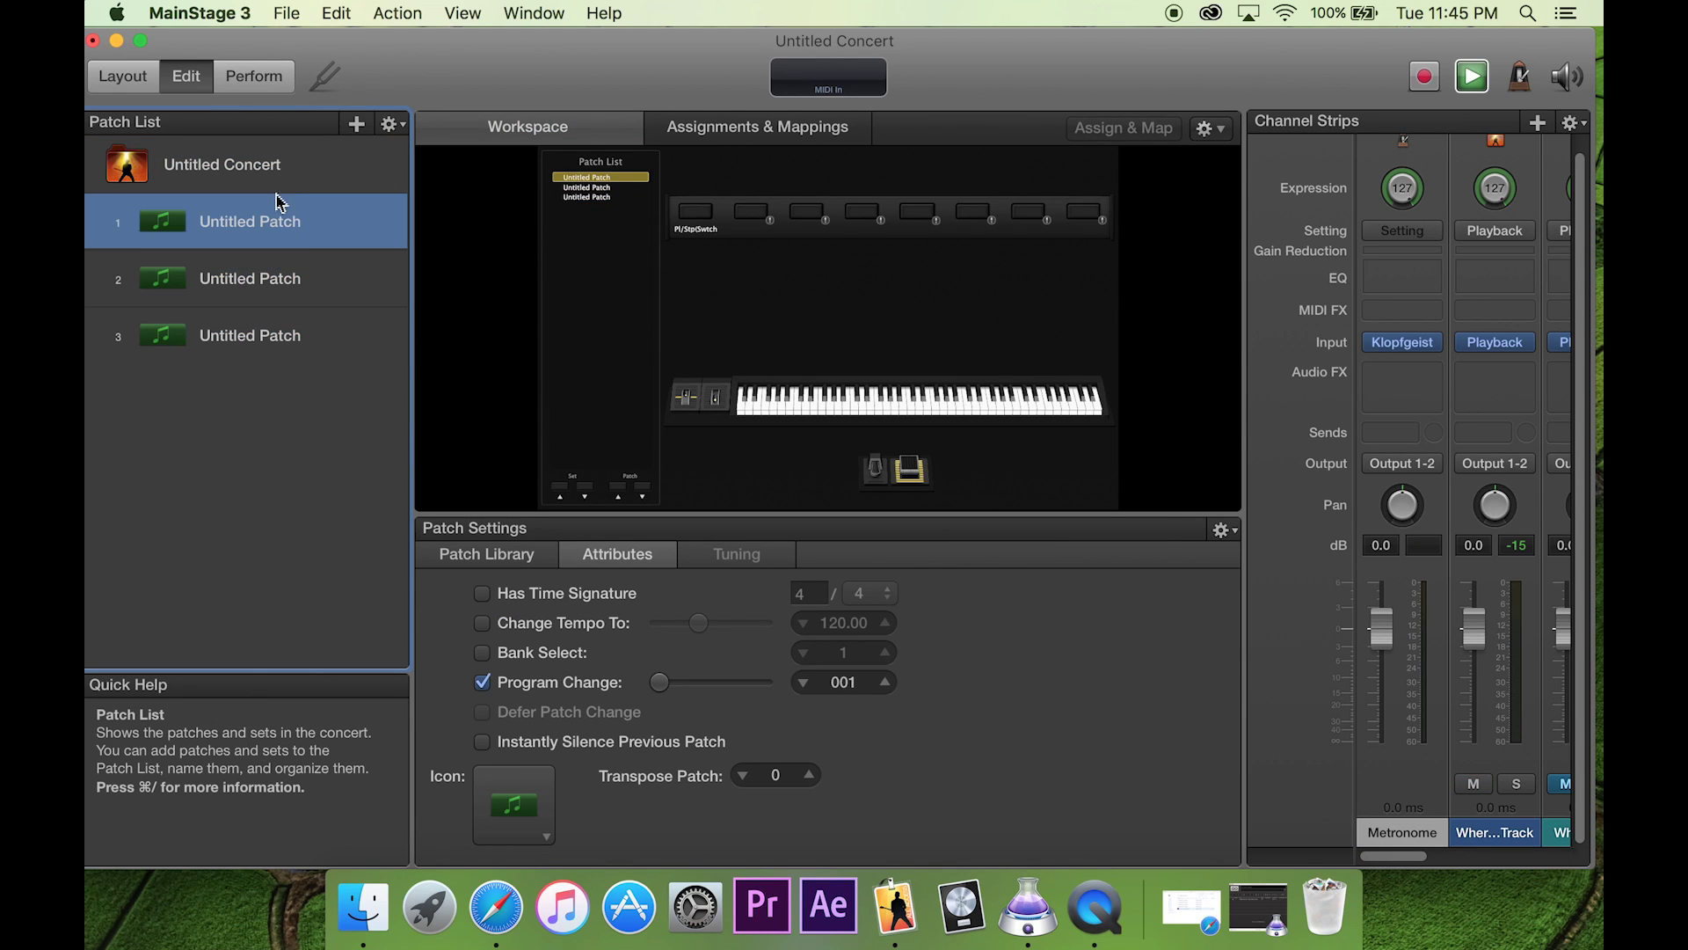
{"action": "left_click", "coordinate": [227, 179]}
{"action": "left_click", "coordinate": [224, 233]}
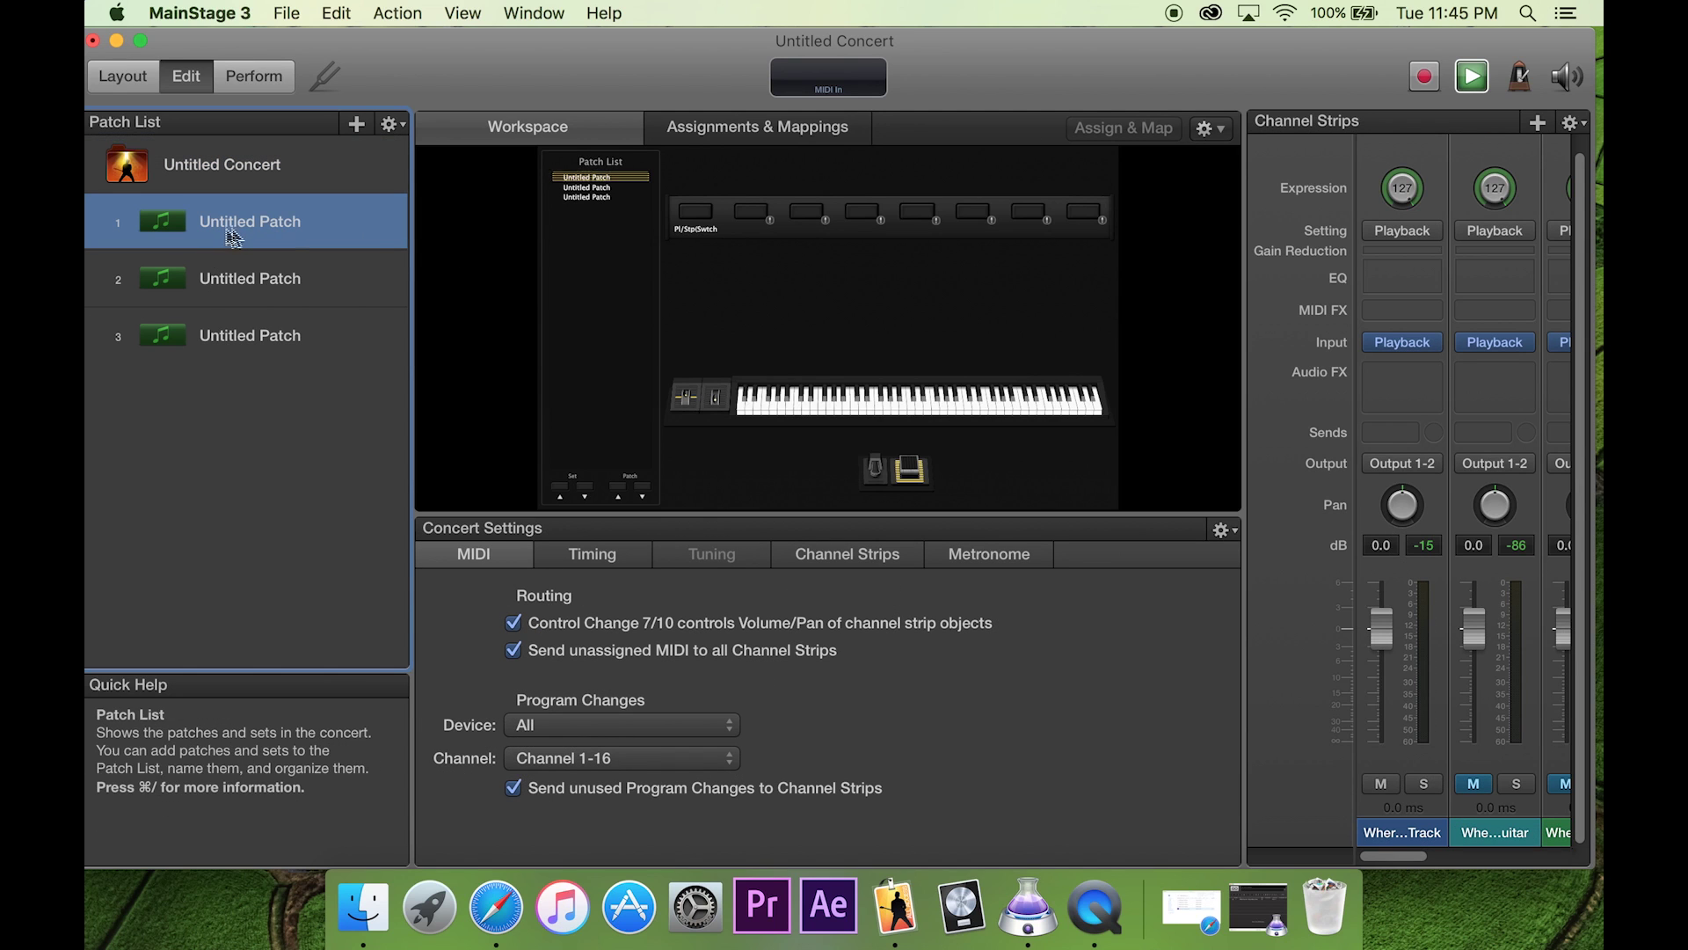
{"action": "left_click", "coordinate": [333, 295]}
{"action": "left_click", "coordinate": [333, 319]}
{"action": "left_click", "coordinate": [336, 231]}
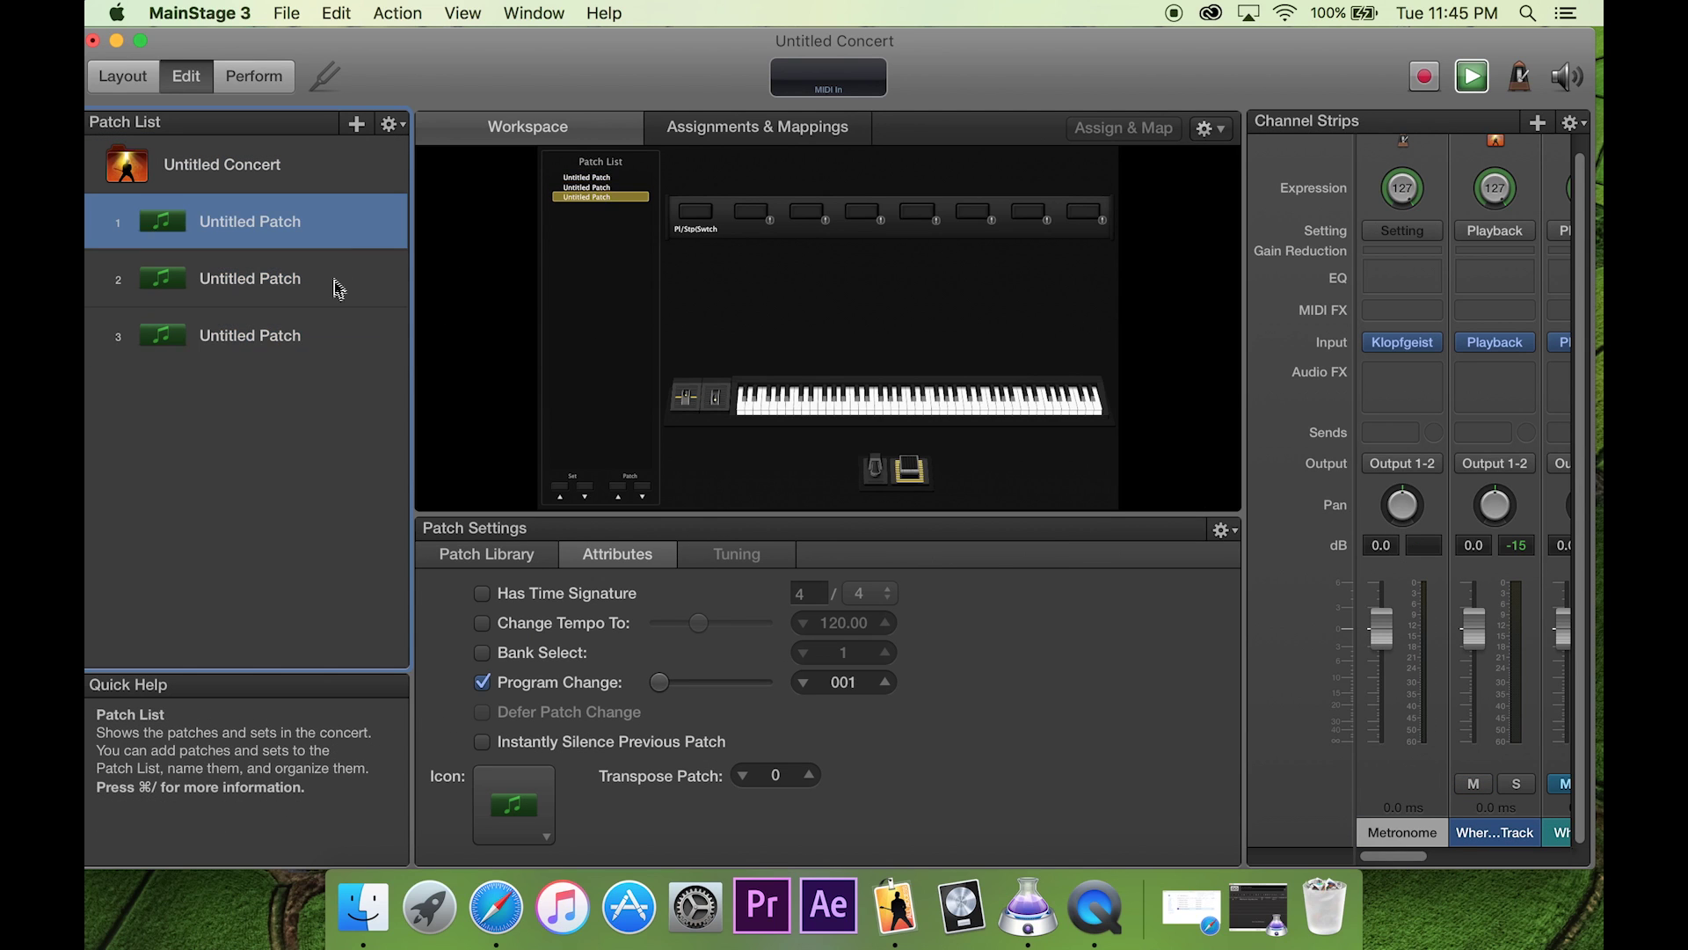
{"action": "left_click", "coordinate": [336, 280]}
{"action": "left_click", "coordinate": [336, 233]}
{"action": "left_click", "coordinate": [336, 284]}
{"action": "left_click", "coordinate": [336, 327]}
{"action": "left_click", "coordinate": [338, 230]}
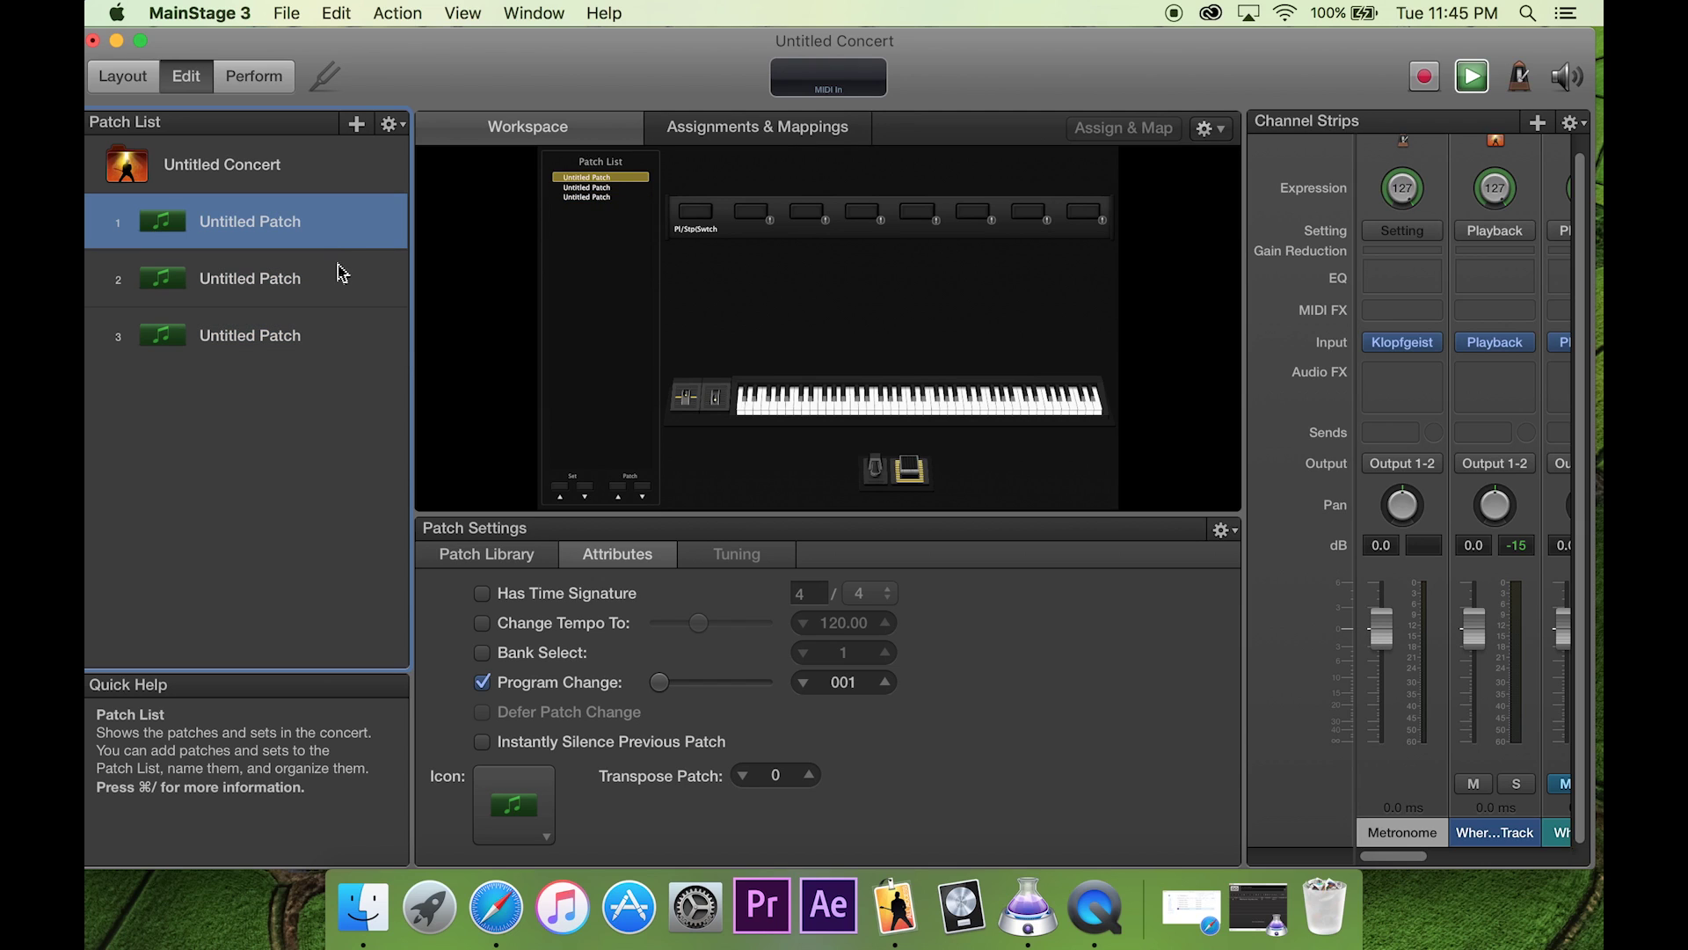
{"action": "left_click", "coordinate": [324, 287]}
{"action": "left_click", "coordinate": [341, 232]}
{"action": "left_click", "coordinate": [342, 274]}
{"action": "left_click", "coordinate": [339, 234]}
{"action": "left_click", "coordinate": [340, 283]}
{"action": "left_click", "coordinate": [339, 234]}
{"action": "left_click", "coordinate": [346, 283]}
{"action": "left_click", "coordinate": [347, 235]}
{"action": "left_click", "coordinate": [341, 274]}
{"action": "left_click", "coordinate": [334, 215]}
Reselect the concert between rounds of toggling through patches 1, 2 and 3, ending on patch 1.
{"action": "left_click", "coordinate": [325, 184]}
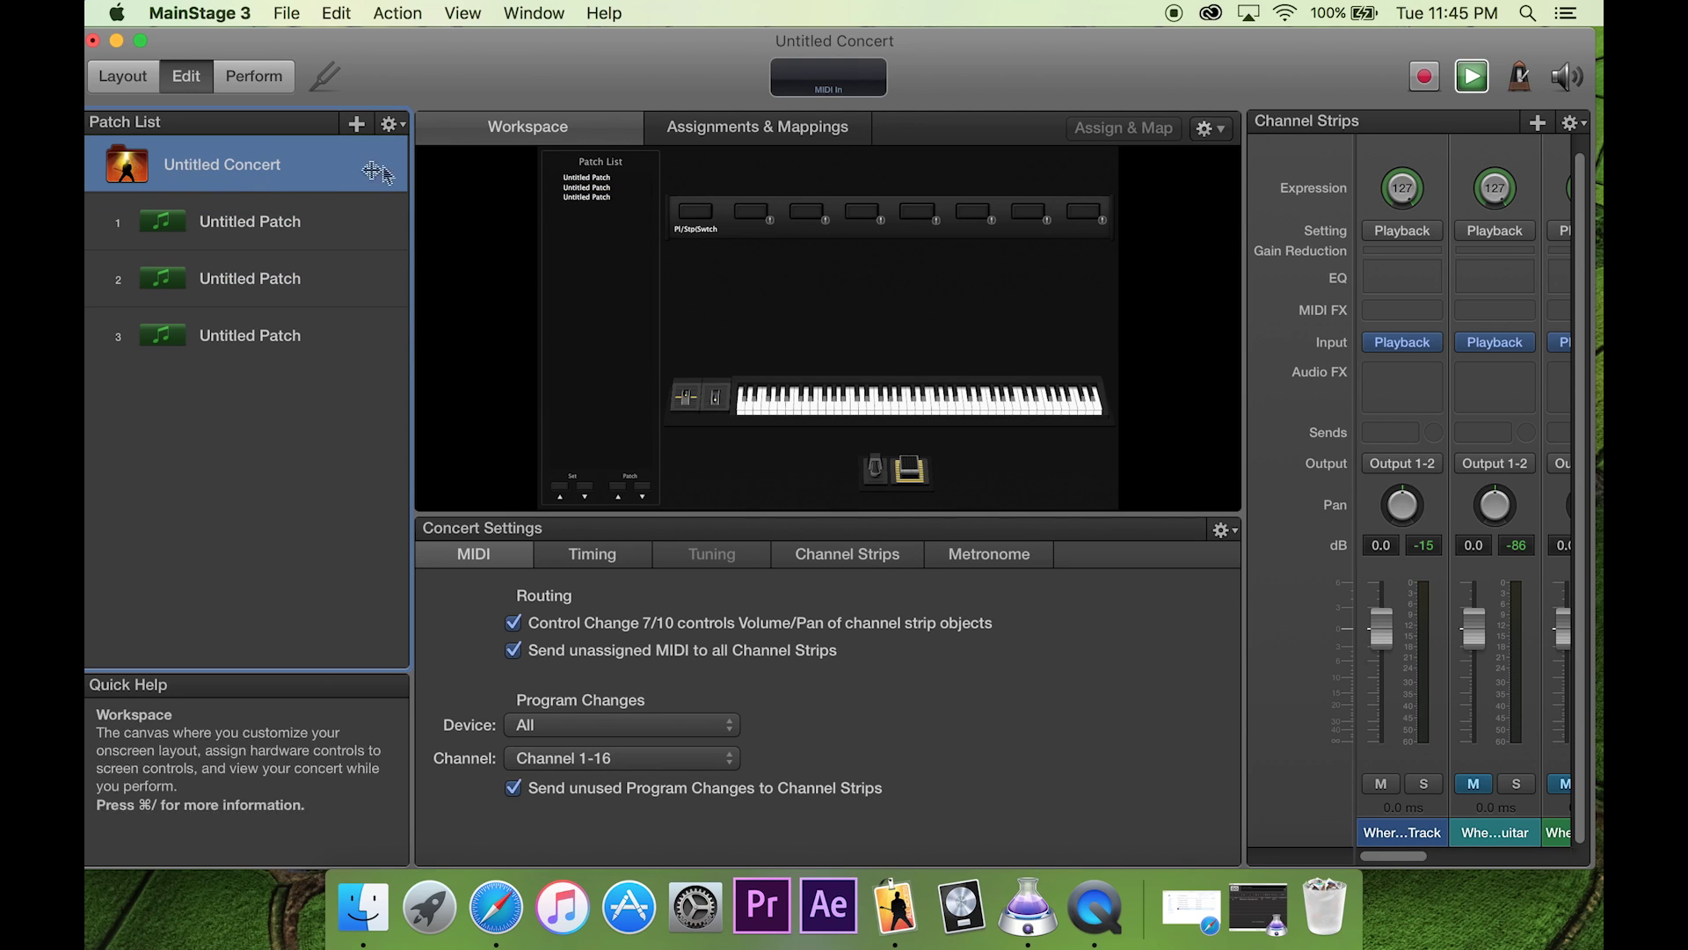
{"action": "left_click", "coordinate": [317, 229]}
{"action": "left_click", "coordinate": [314, 264]}
{"action": "left_click", "coordinate": [308, 224]}
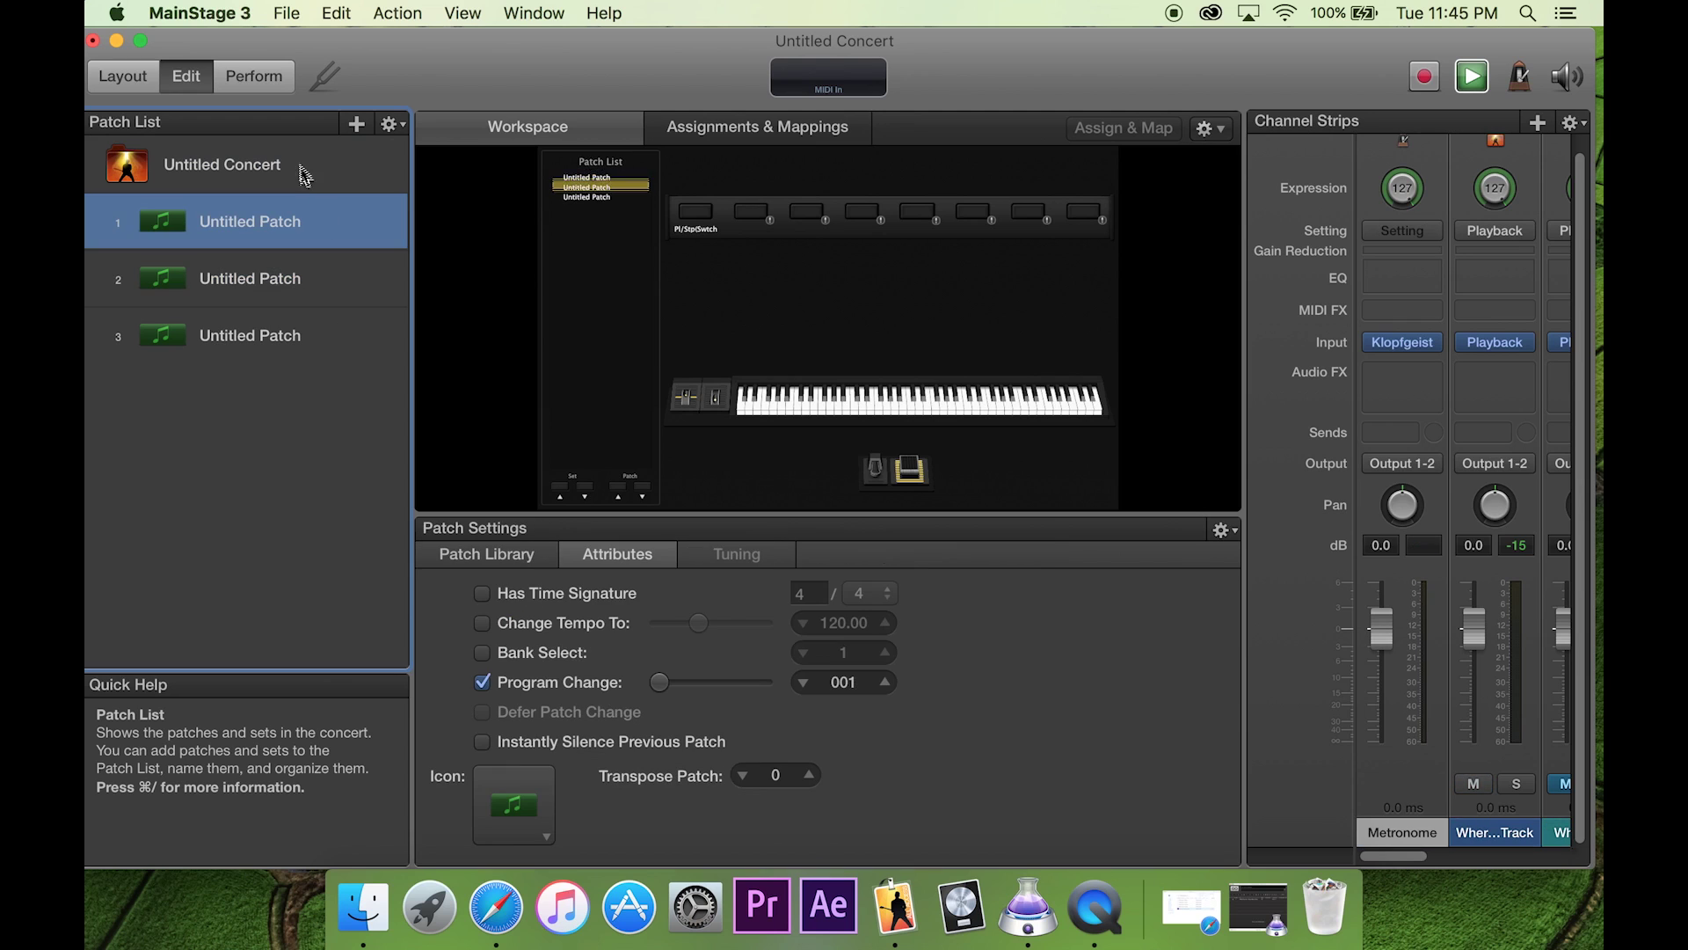
{"action": "left_click", "coordinate": [299, 171]}
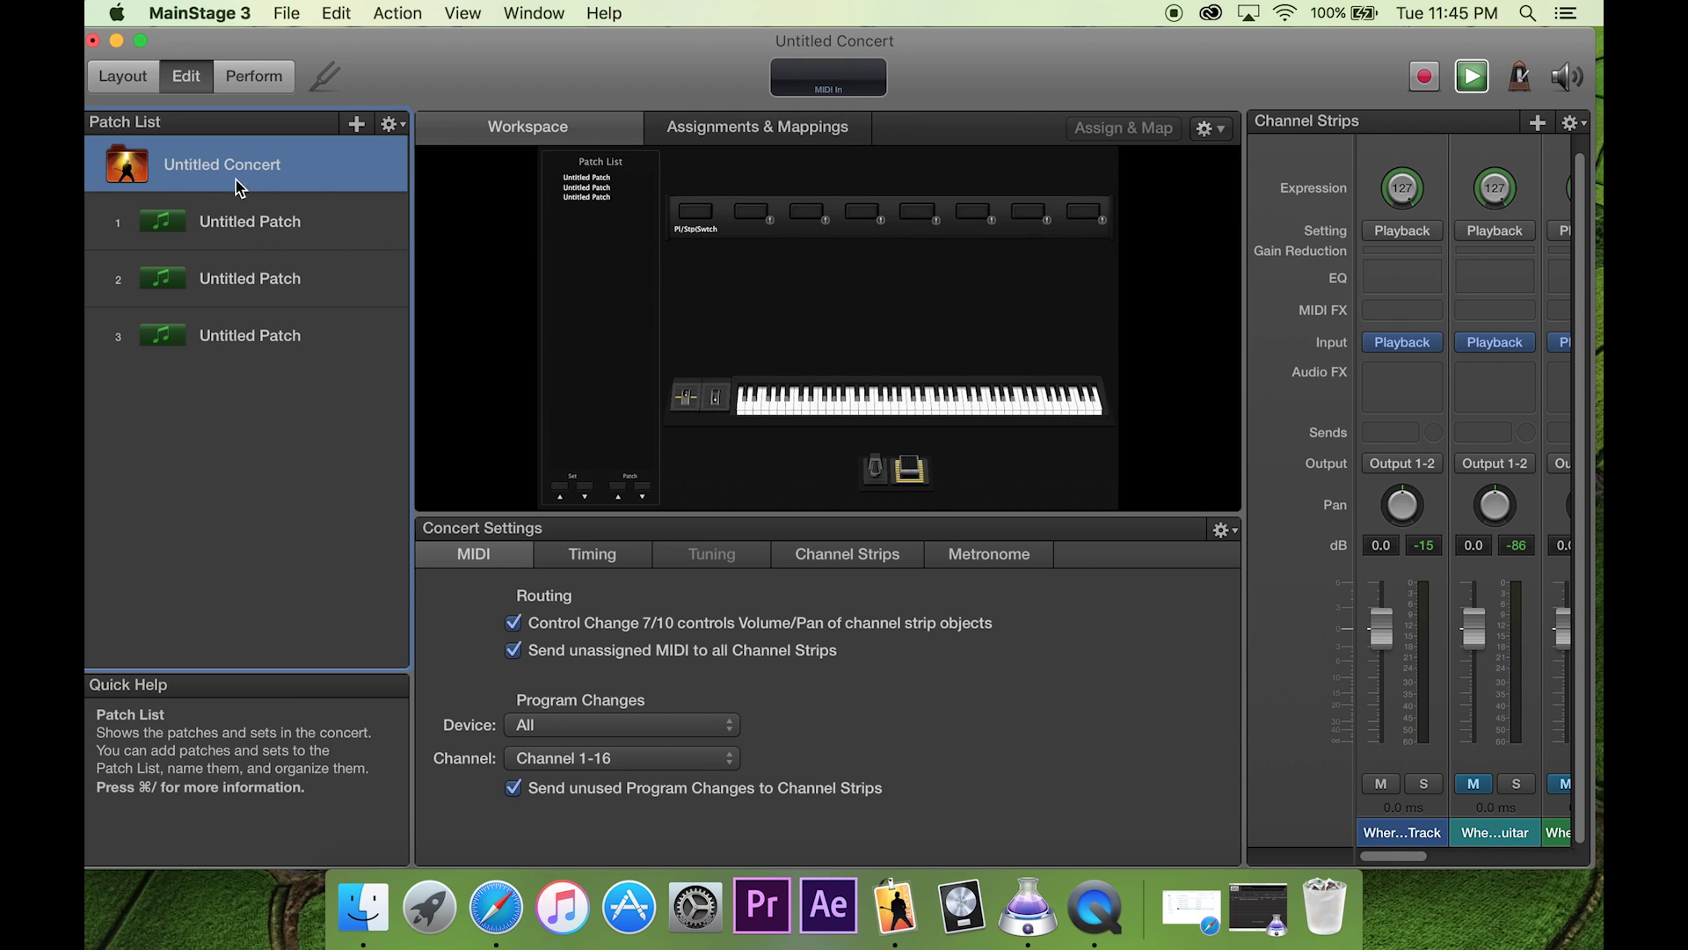
{"action": "left_click", "coordinate": [309, 227]}
{"action": "left_click", "coordinate": [309, 286]}
{"action": "left_click", "coordinate": [334, 227]}
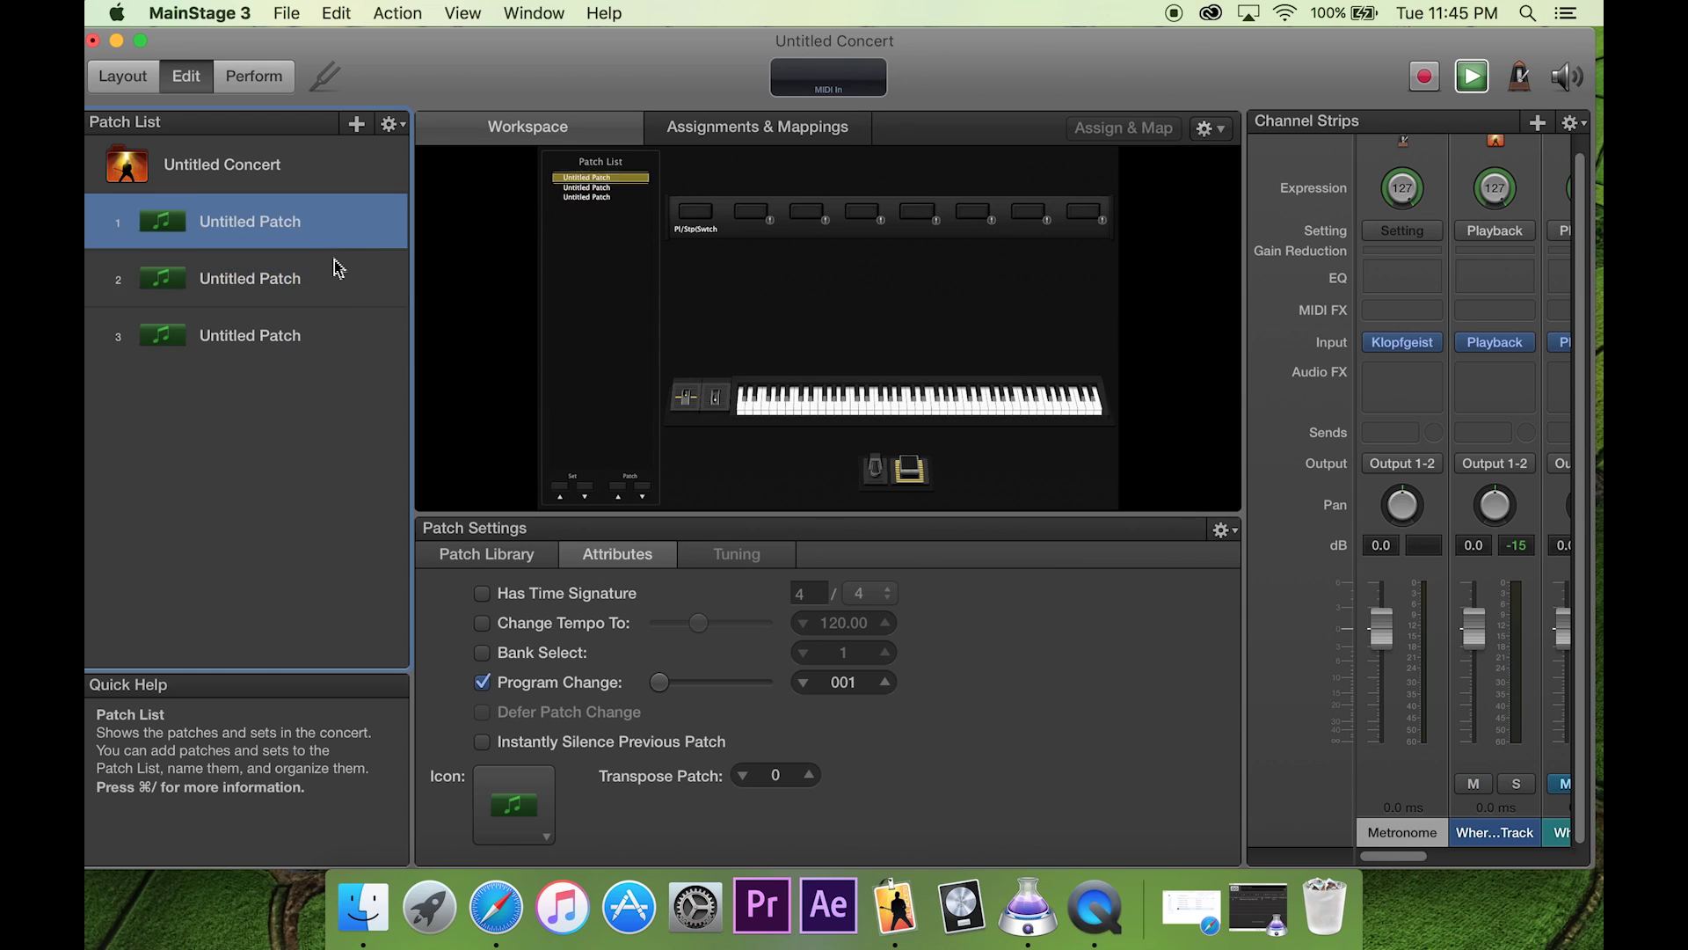
{"action": "left_click", "coordinate": [334, 268]}
{"action": "left_click", "coordinate": [339, 329]}
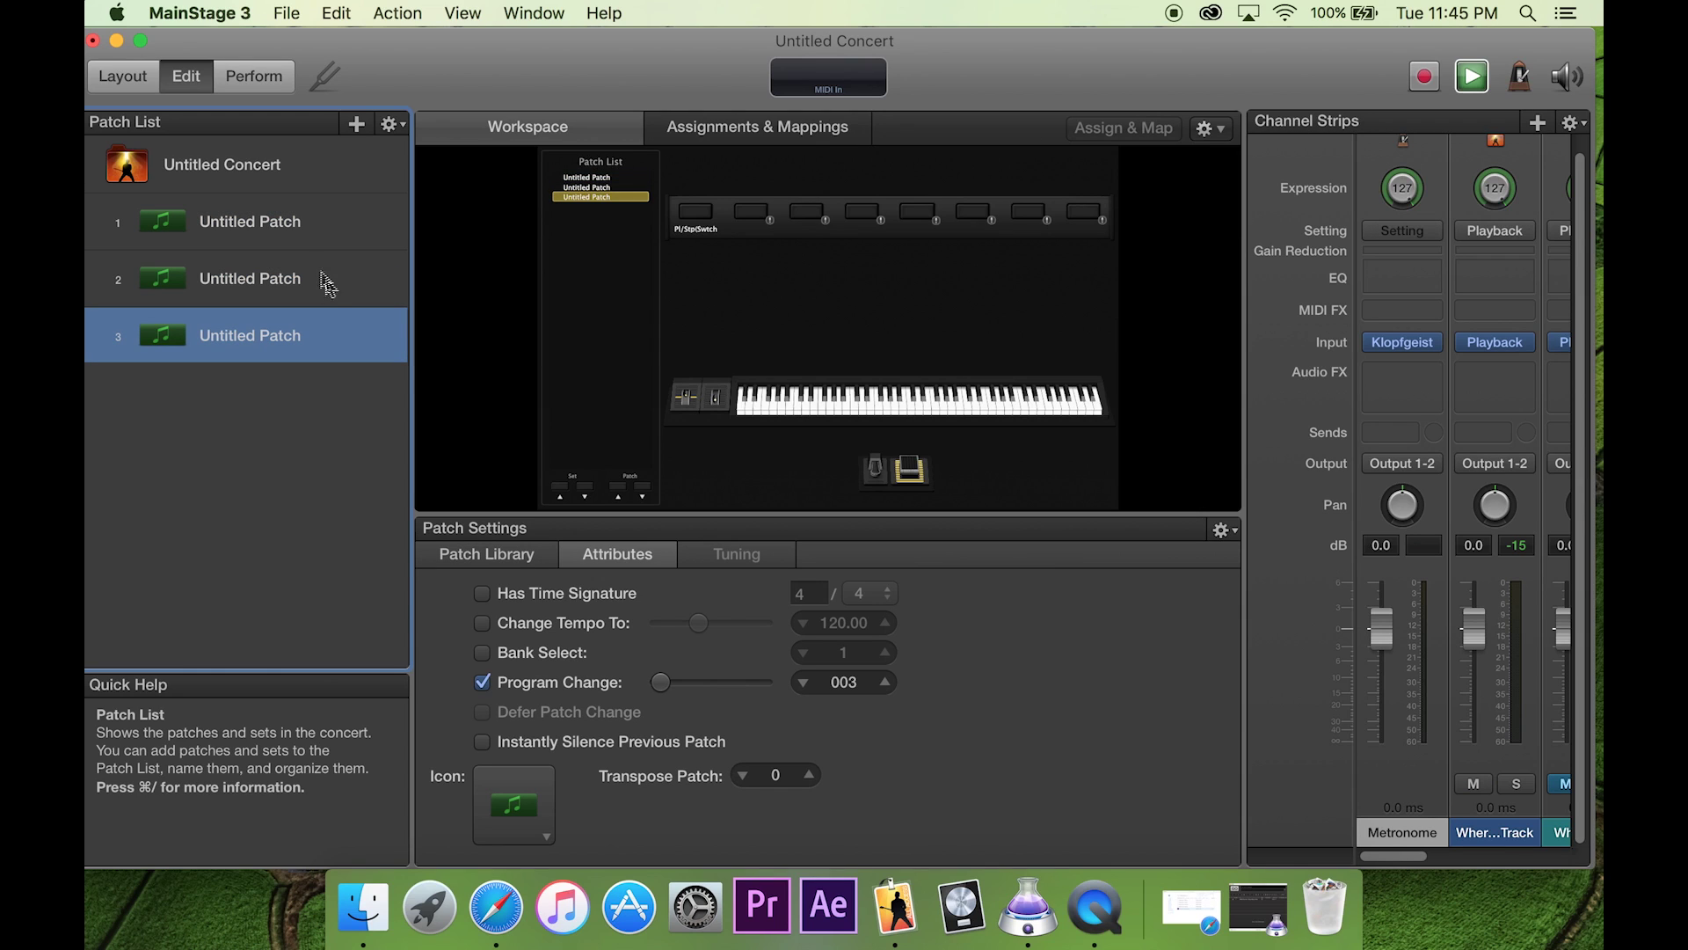
{"action": "left_click", "coordinate": [302, 223]}
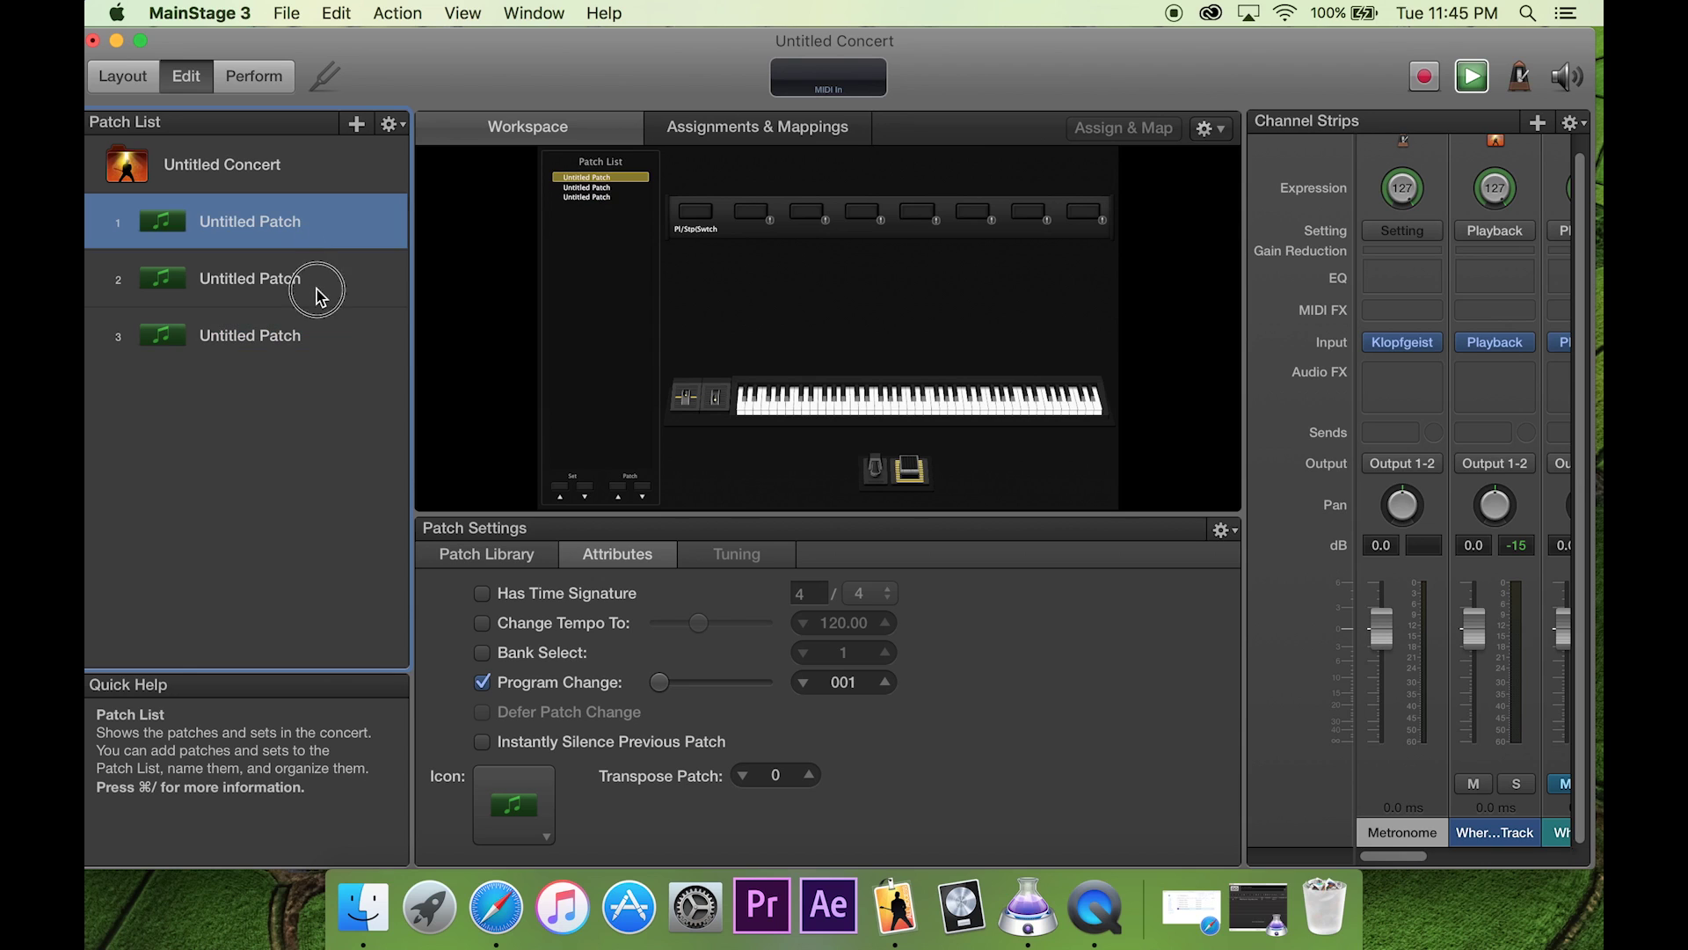
{"action": "left_click", "coordinate": [317, 295]}
{"action": "left_click", "coordinate": [330, 225]}
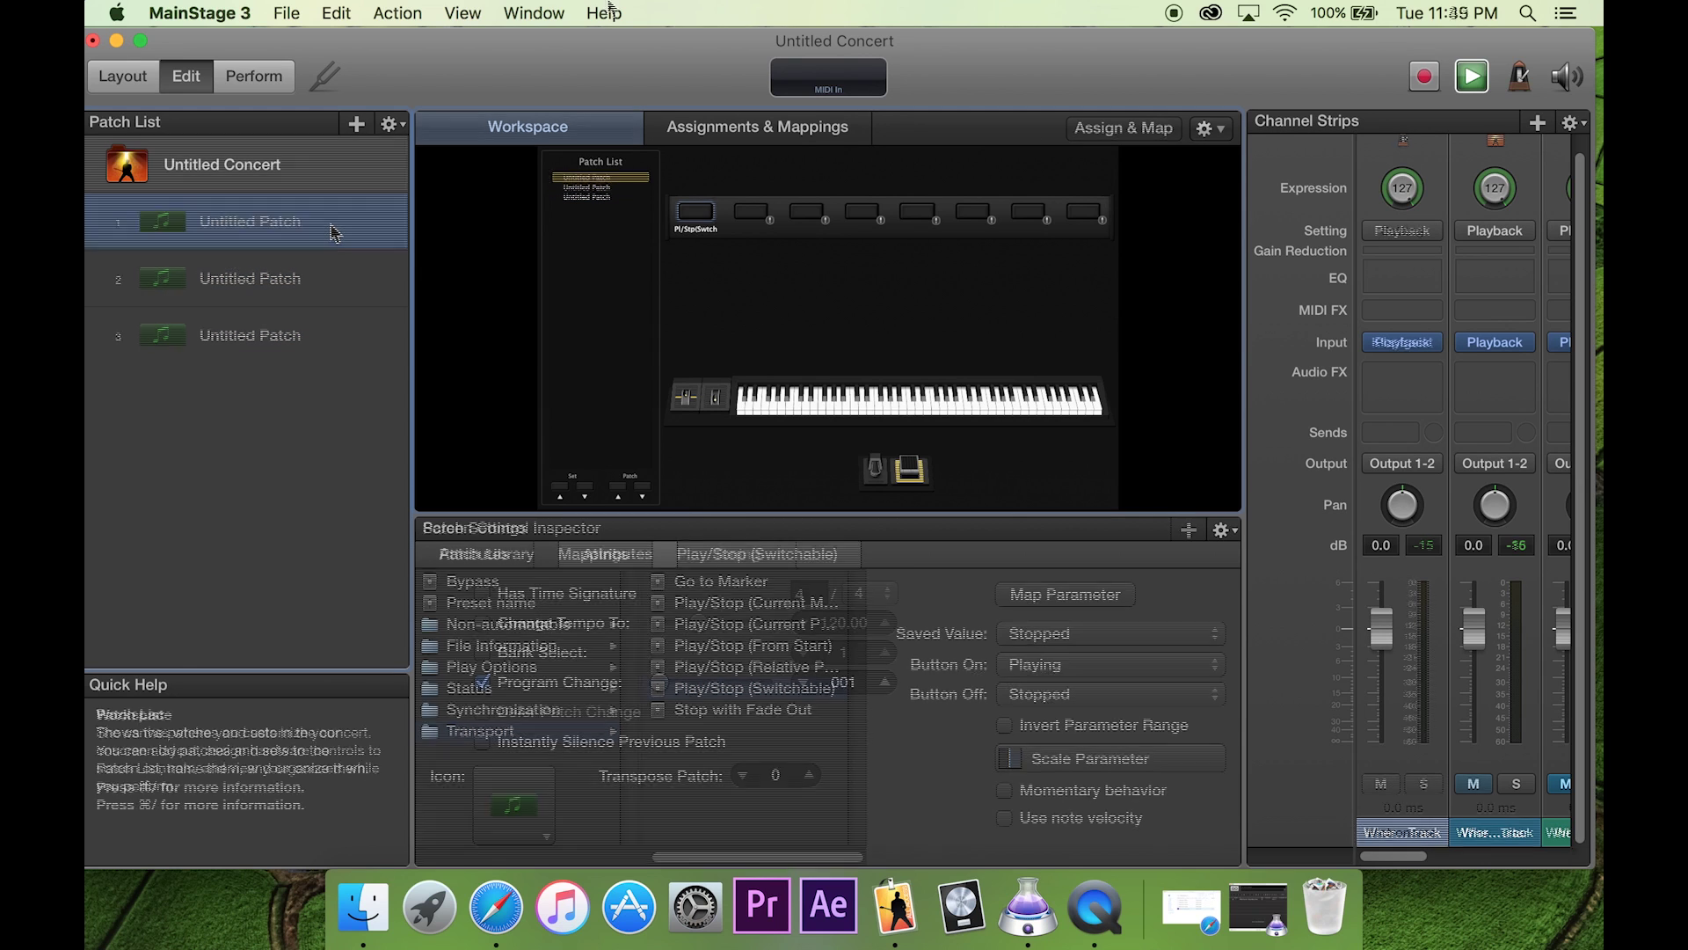